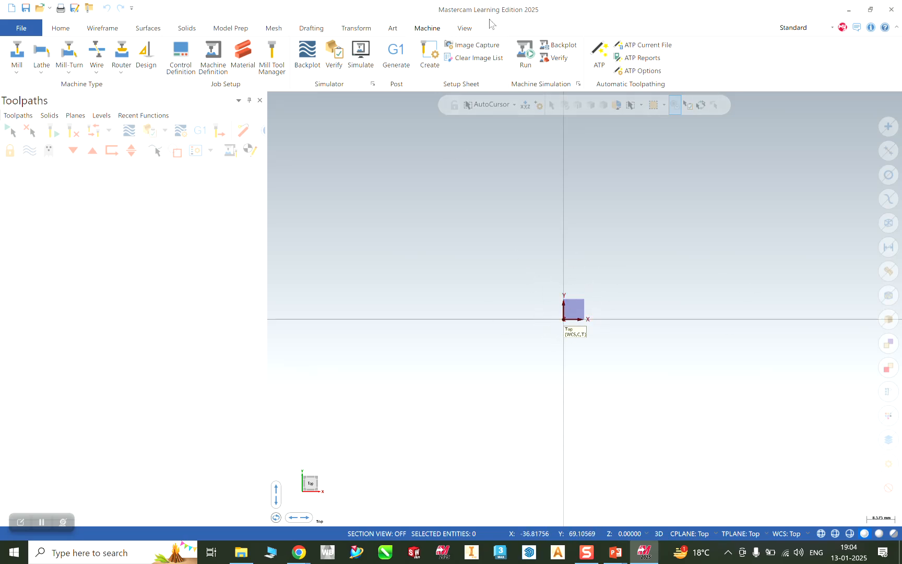
Toggle the origin gnomon off and back on, then bring up the Wireframe drawing tools.
left_click(461, 29)
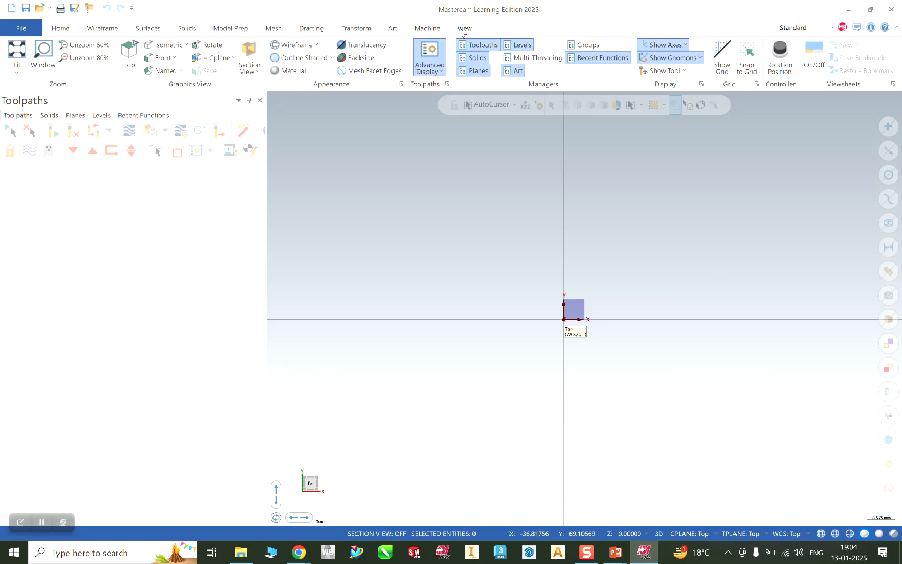
left_click(658, 61)
left_click(658, 61)
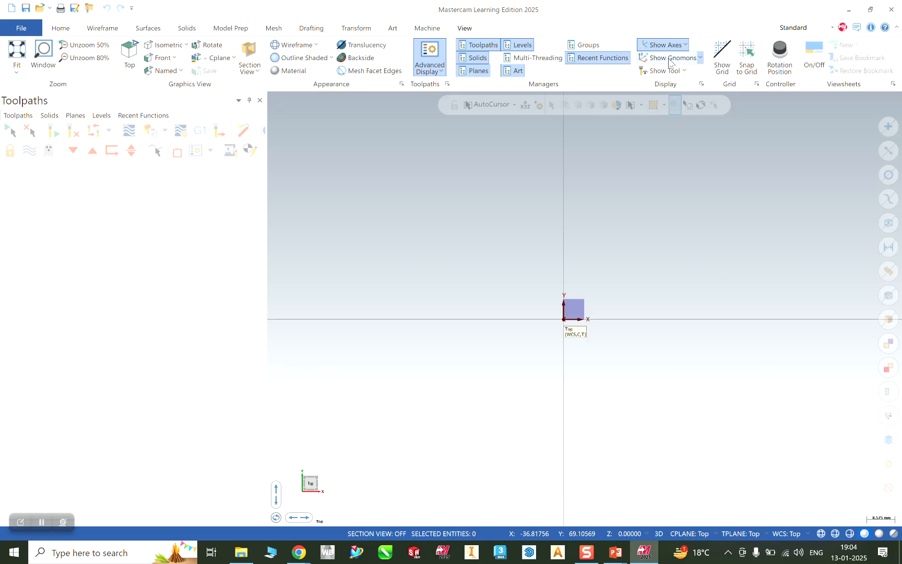
left_click(103, 28)
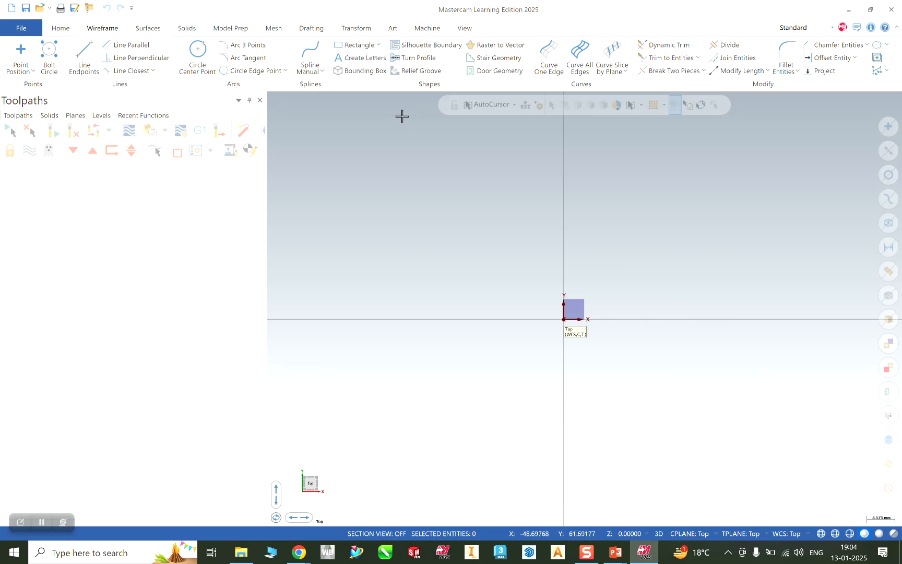
Draw a rectangle centred at the origin with width 125 and height 125.
left_click(358, 46)
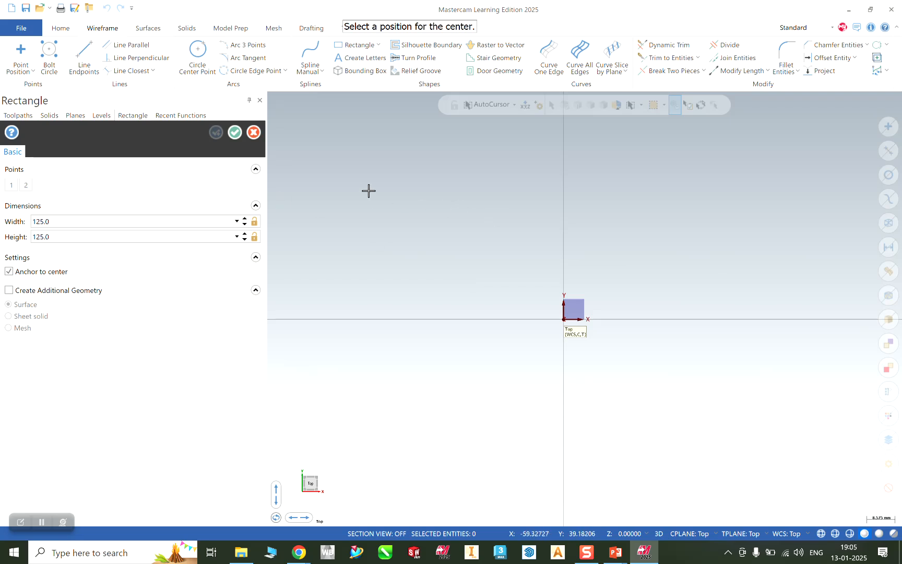
left_click(563, 319)
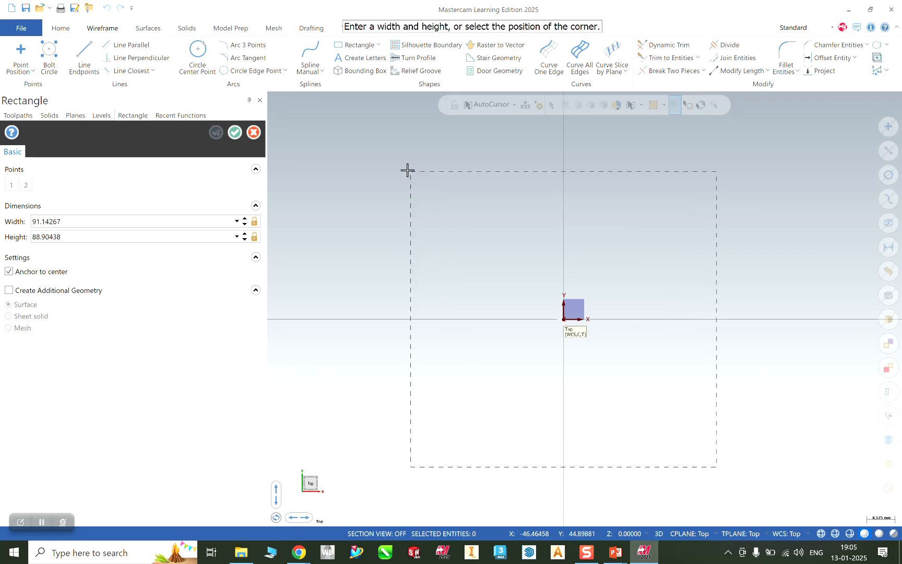
left_click(394, 156)
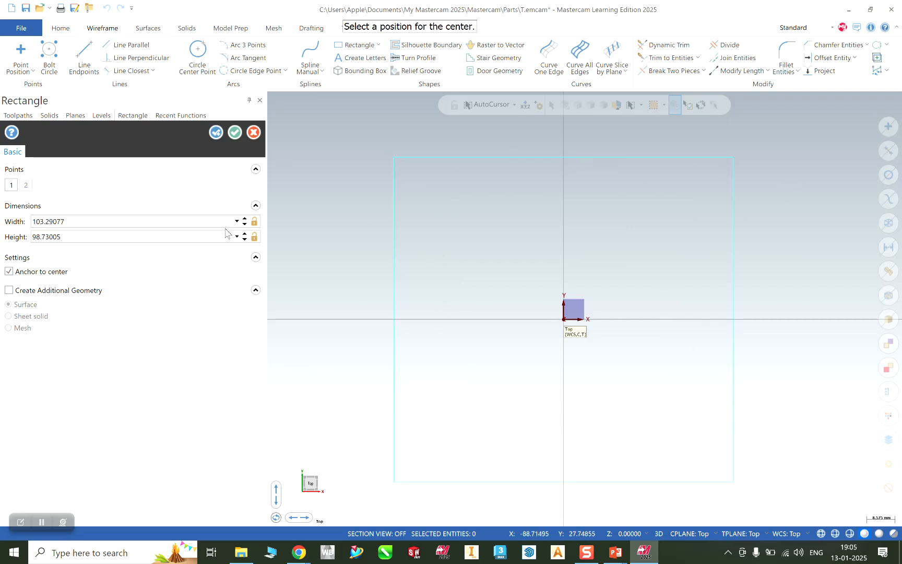
left_click(74, 216)
type("125")
left_click(61, 236)
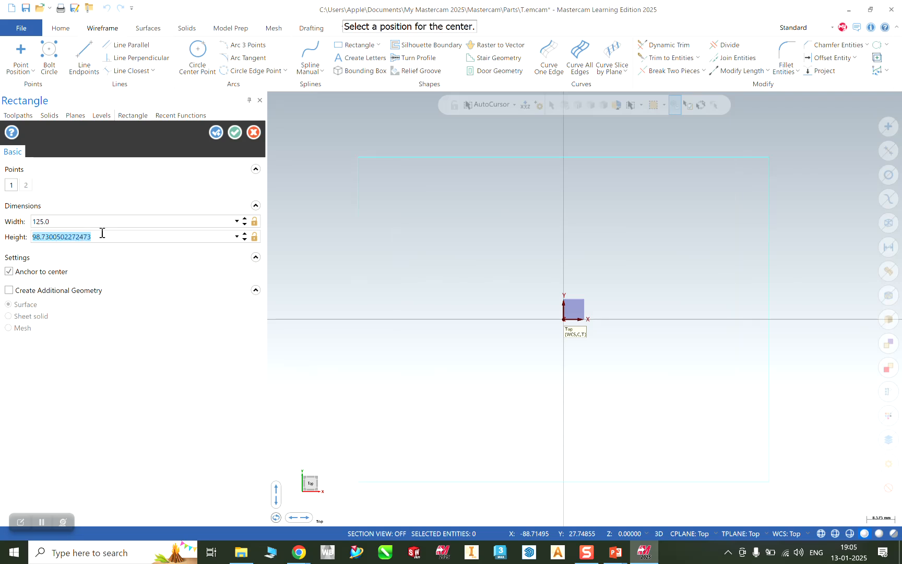
type("125")
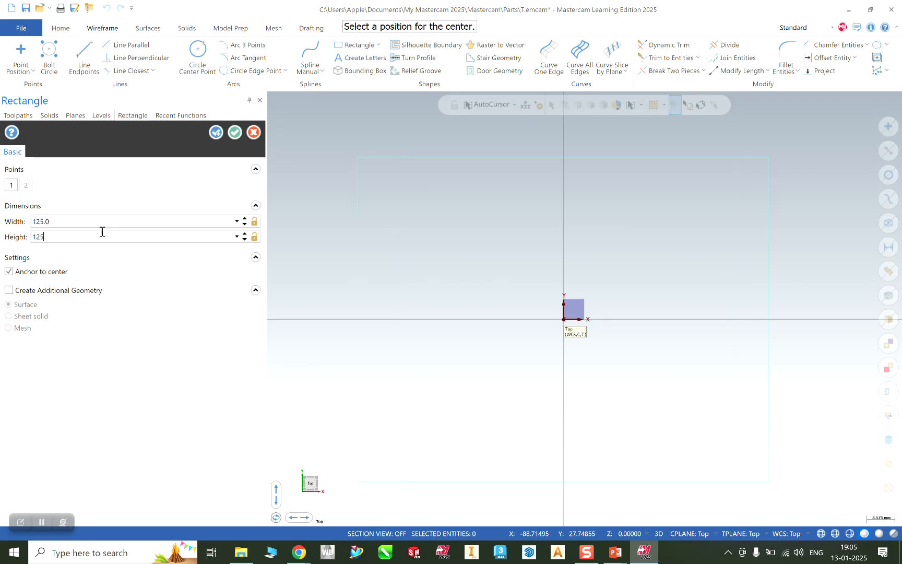
left_click(66, 221)
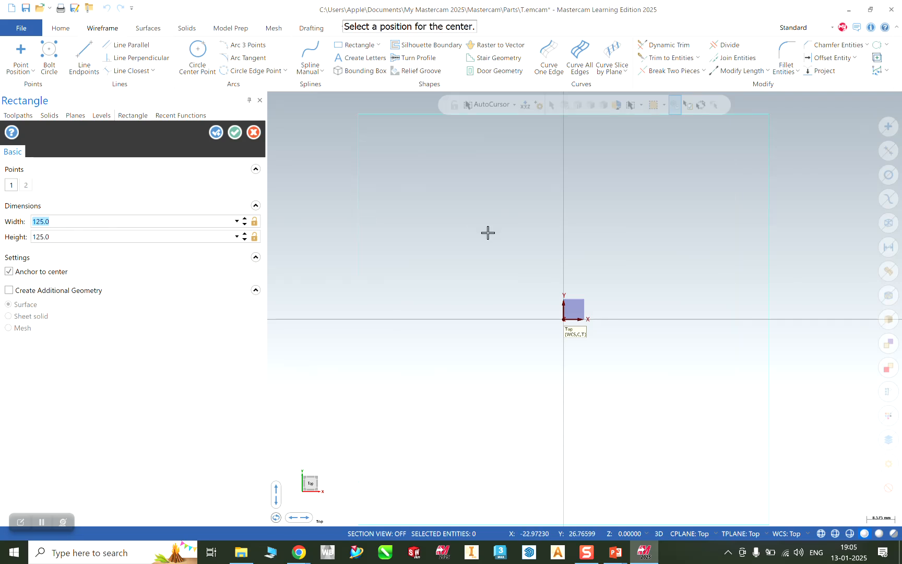
scroll(487, 232, "down", 2)
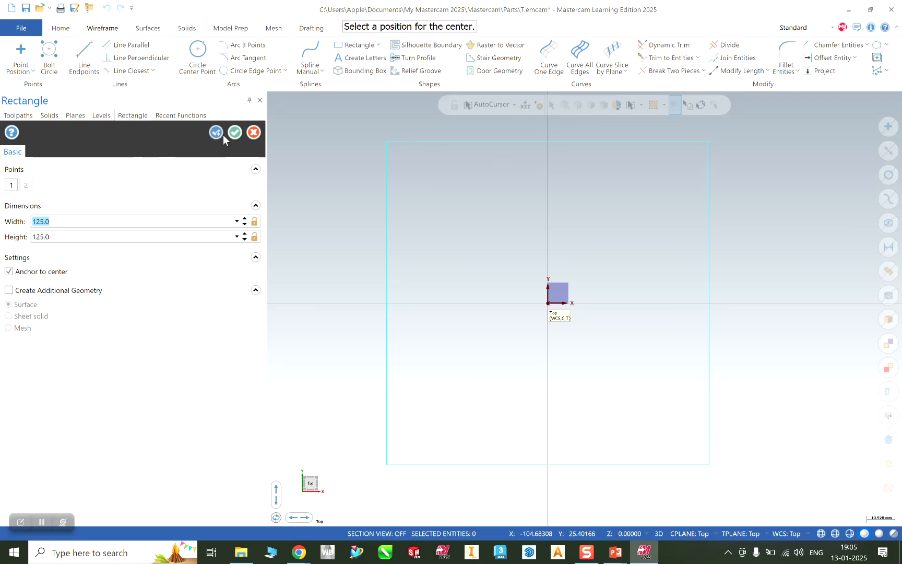
left_click(234, 133)
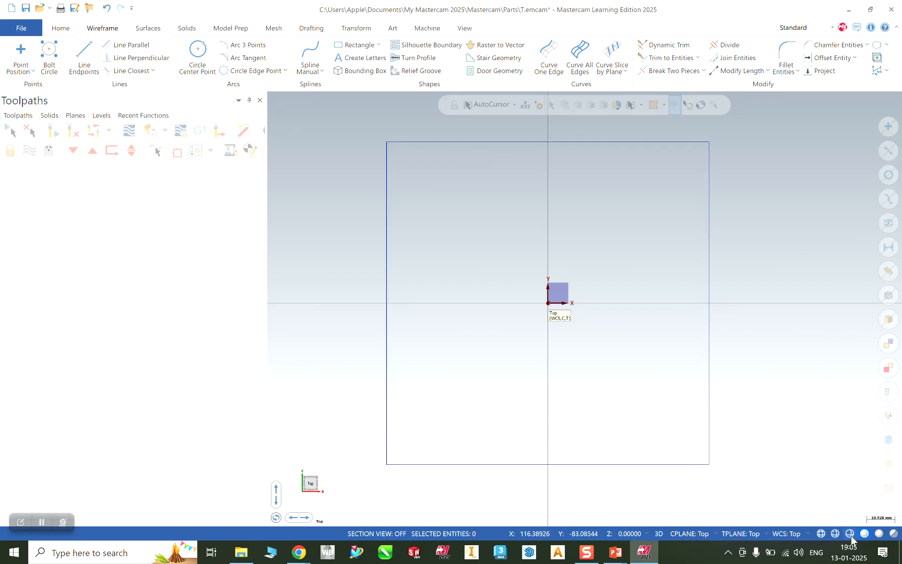
mouse_move(615, 552)
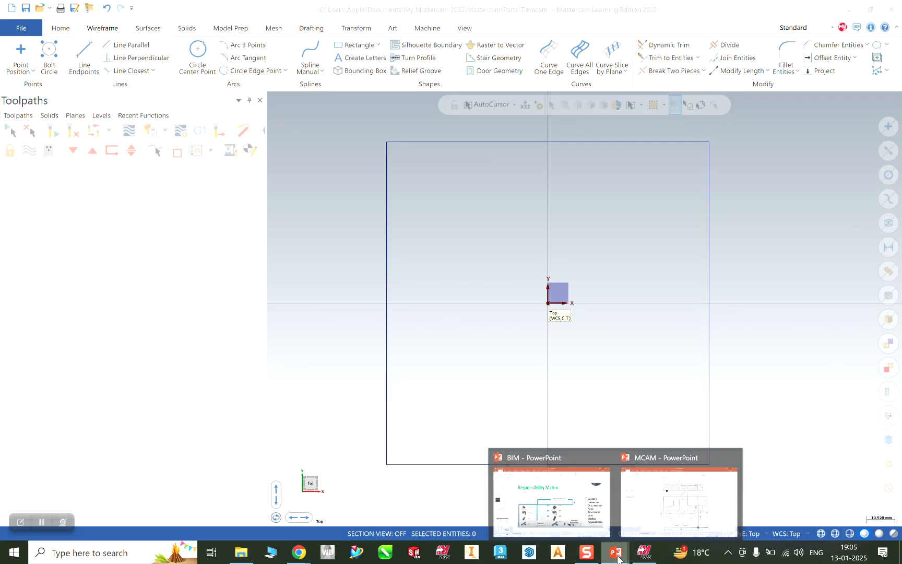
left_click(669, 523)
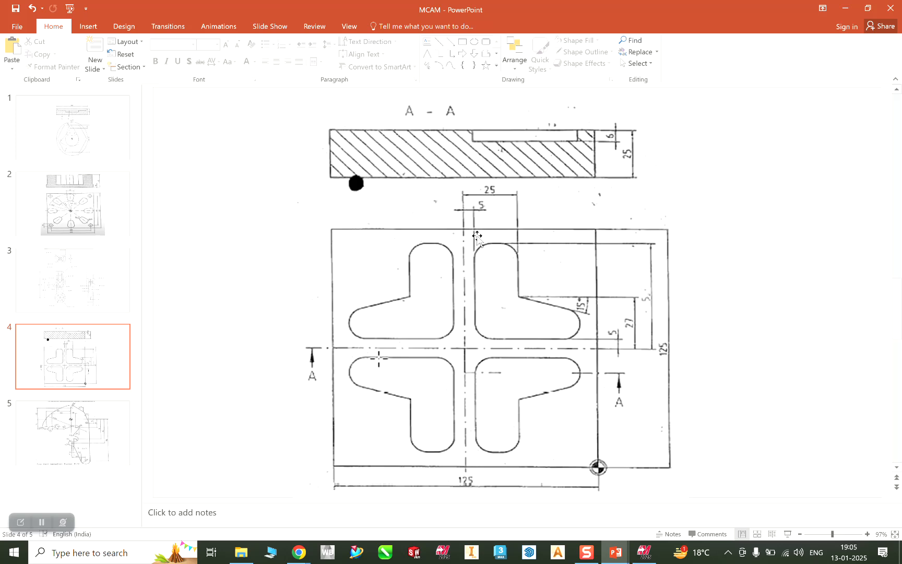
left_click(845, 8)
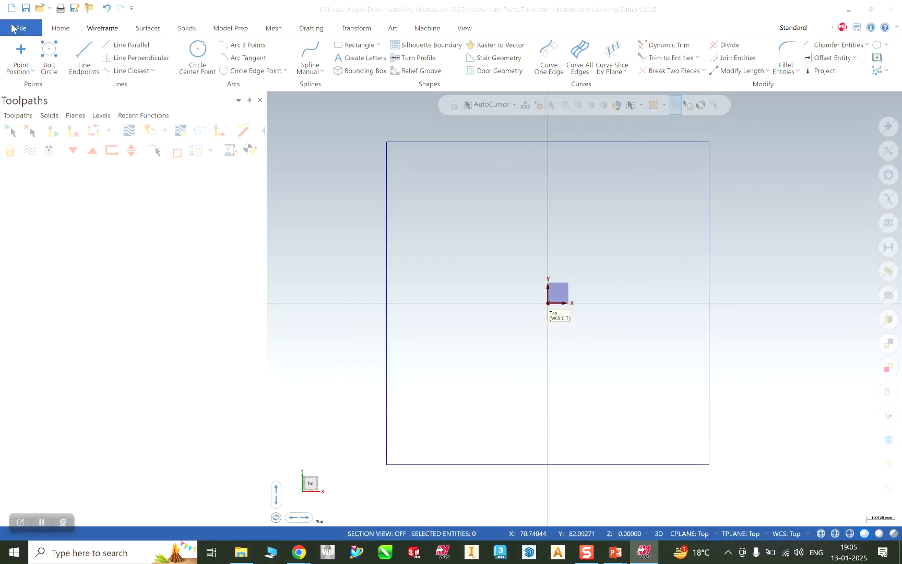
Draw a vertical line from the top edge's midpoint down to the origin.
left_click(84, 57)
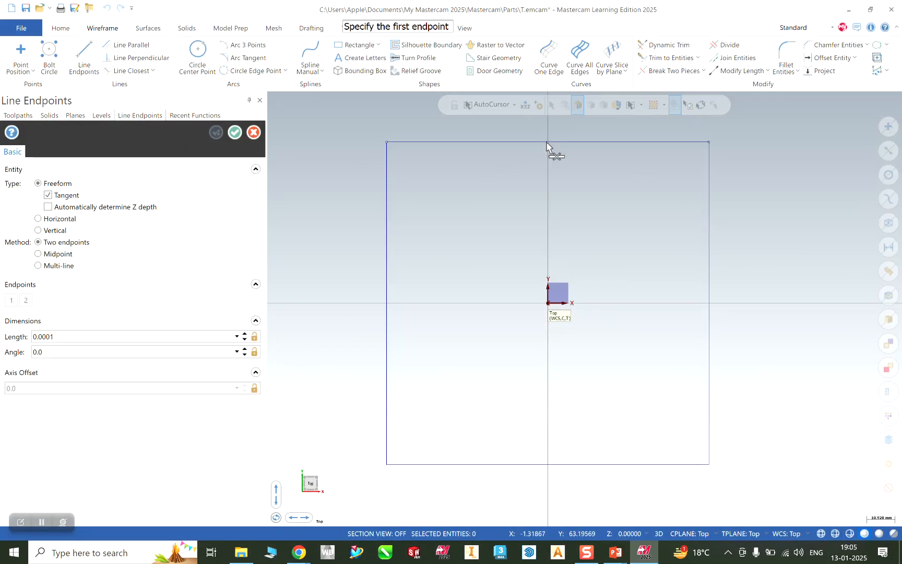
left_click(548, 142)
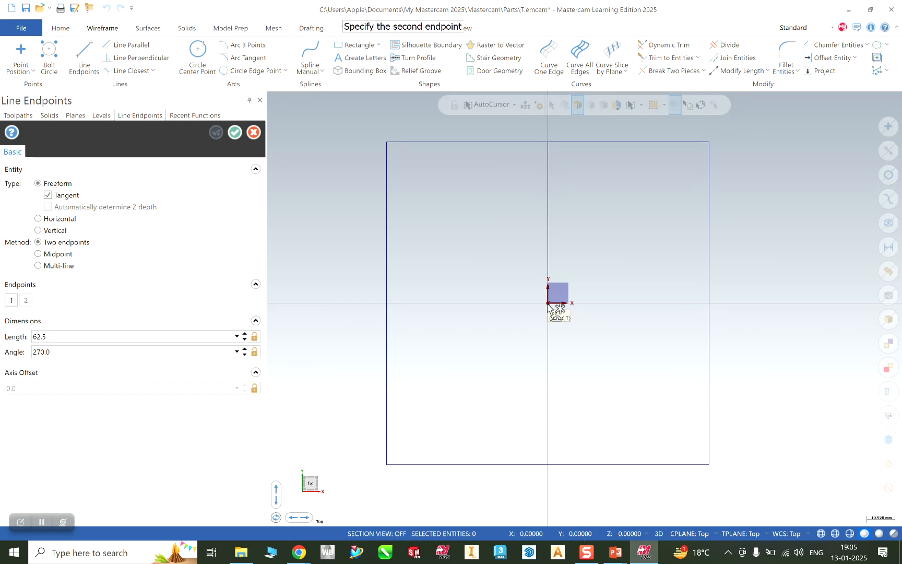
left_click(548, 303)
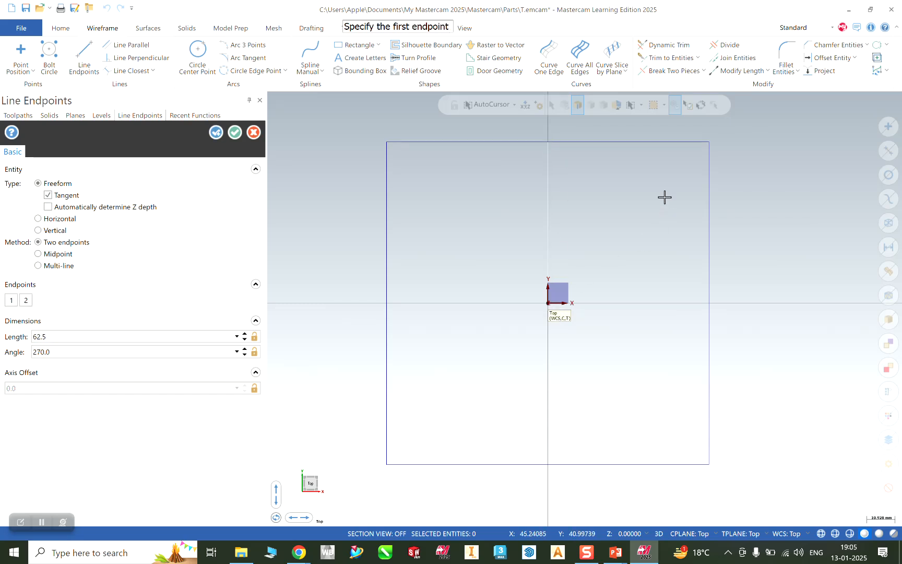
Offset that vertical centre line 5 mm and 25 mm to the right.
left_click(827, 60)
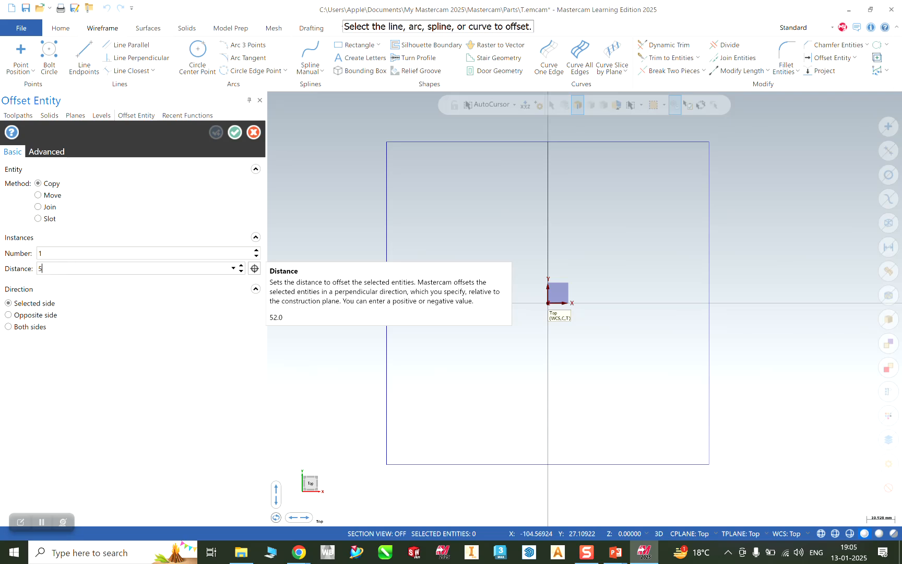
left_click(548, 252)
left_click(604, 250)
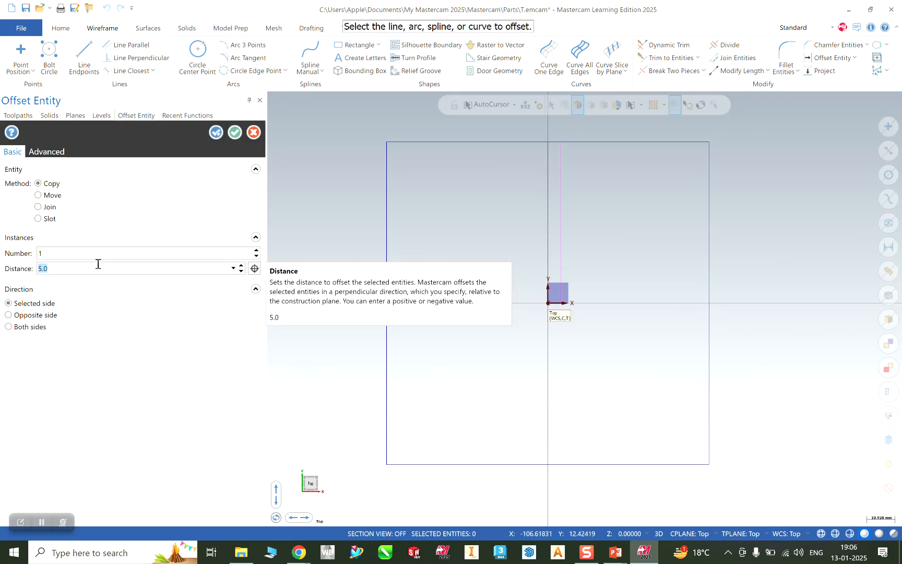
left_click(234, 134)
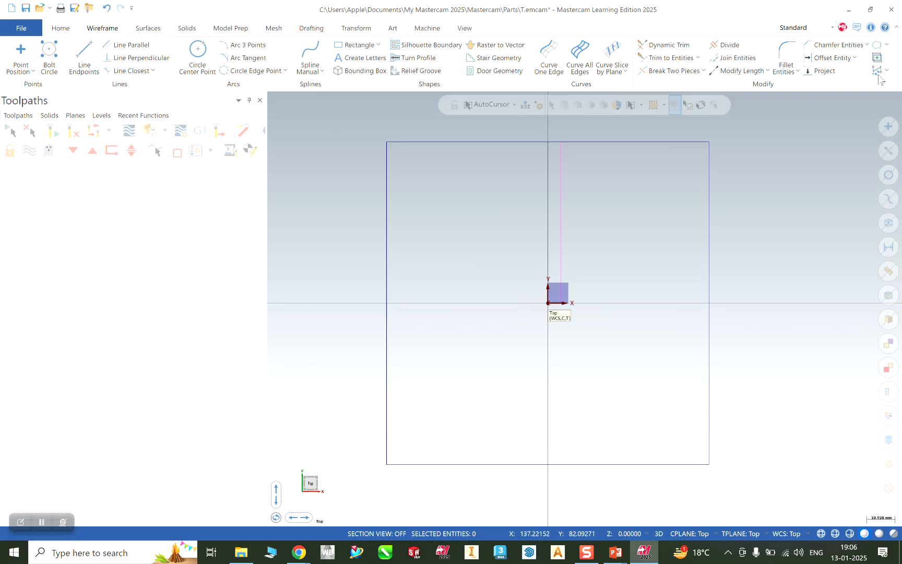
left_click(818, 61)
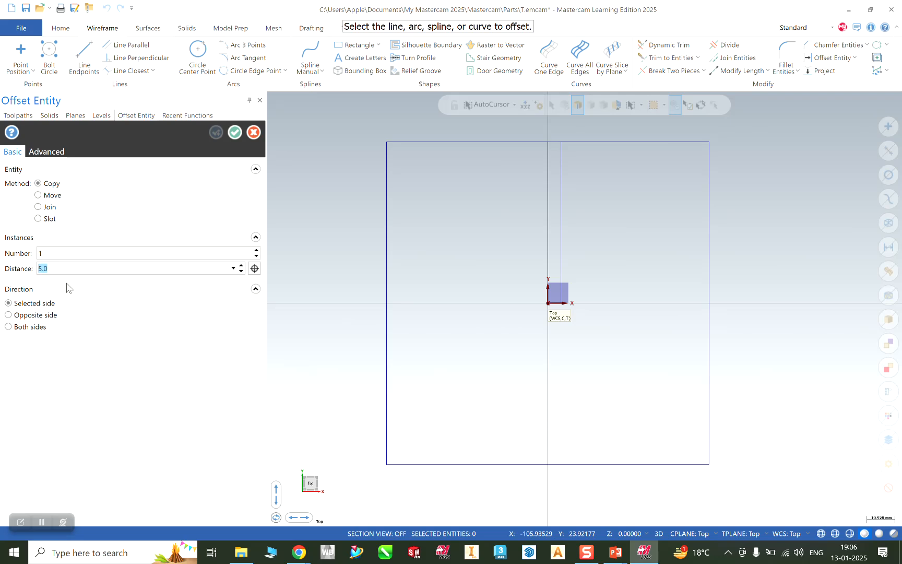
type("25")
left_click(549, 255)
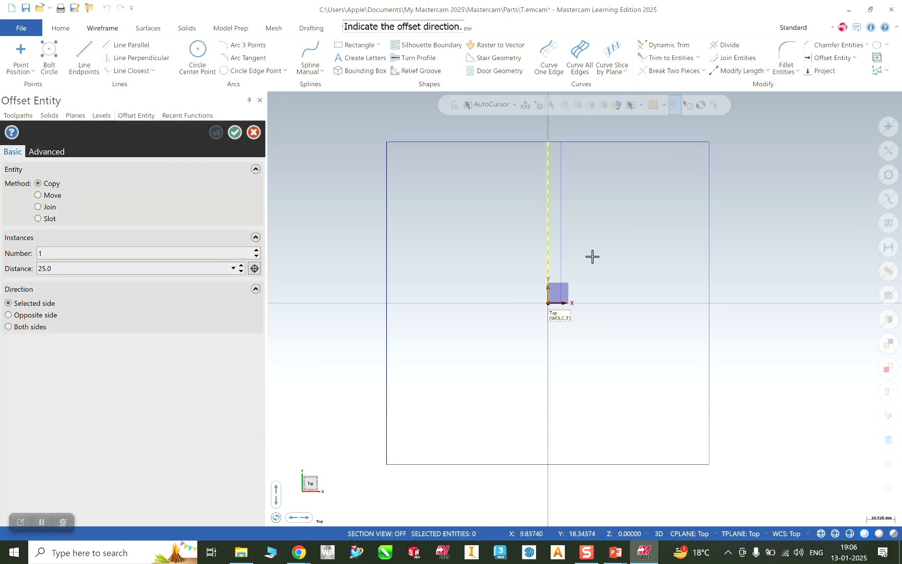
left_click(636, 256)
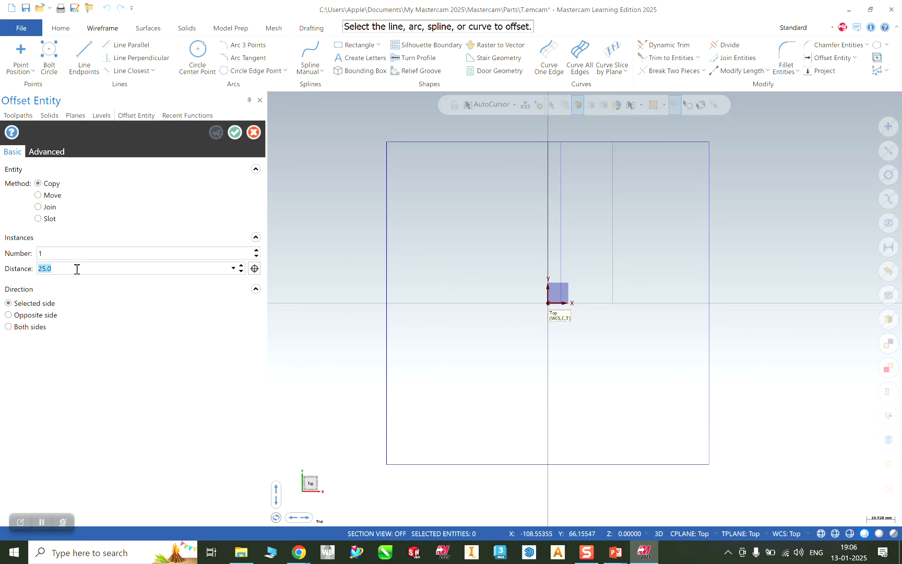
key("Escape")
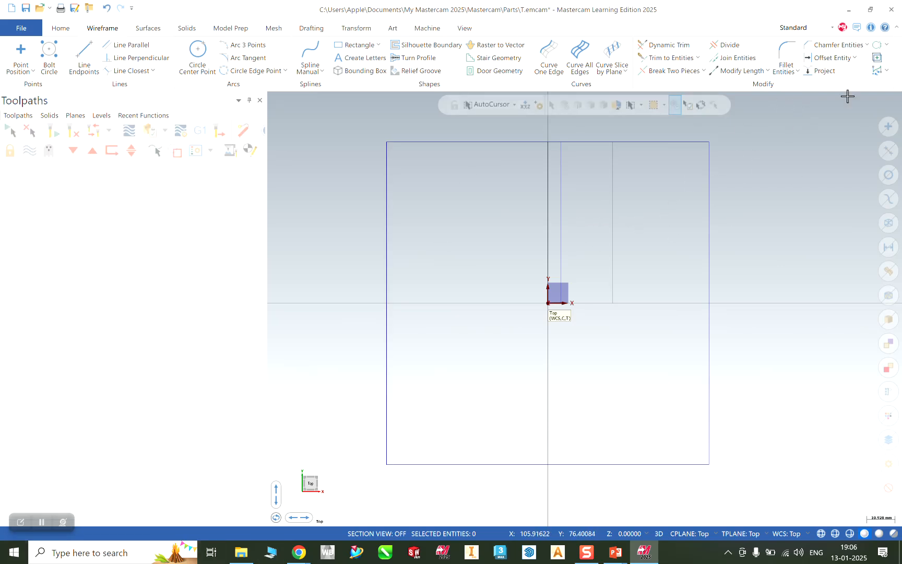
Draw a horizontal line from the origin to the square's right edge.
left_click(832, 57)
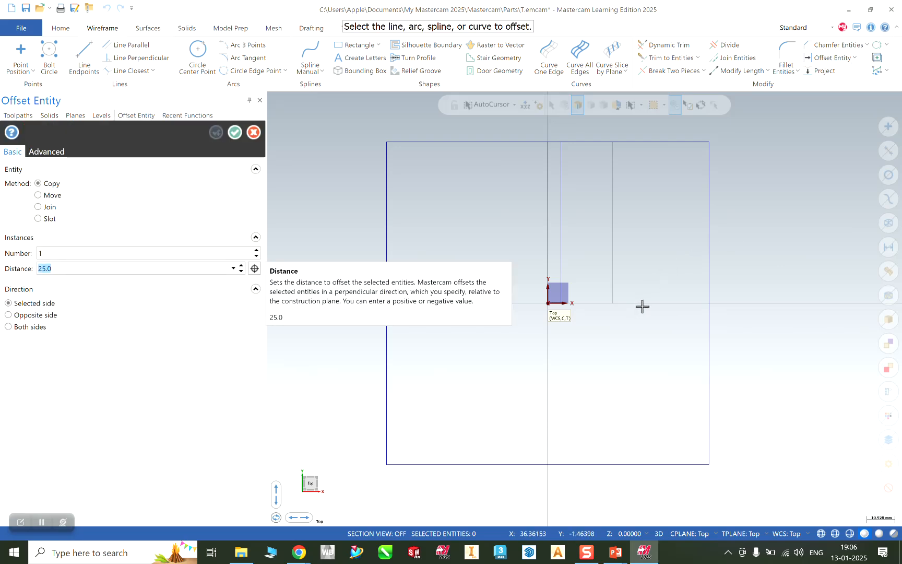
left_click(84, 54)
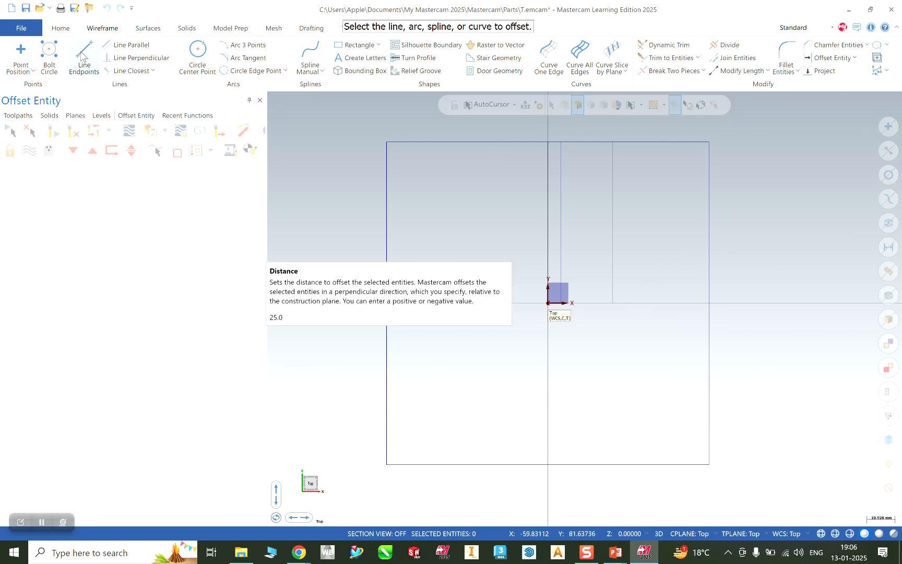
left_click(548, 303)
left_click(708, 303)
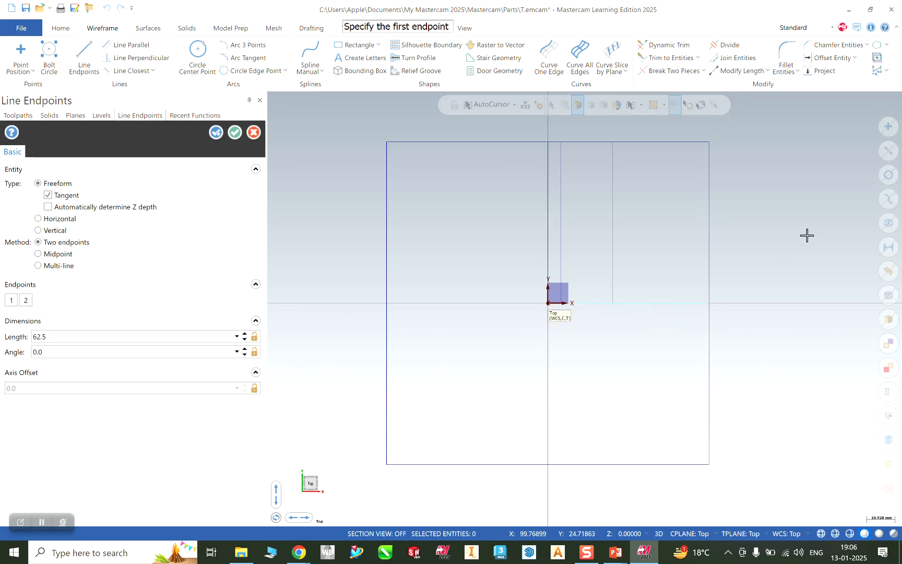
key("Escape")
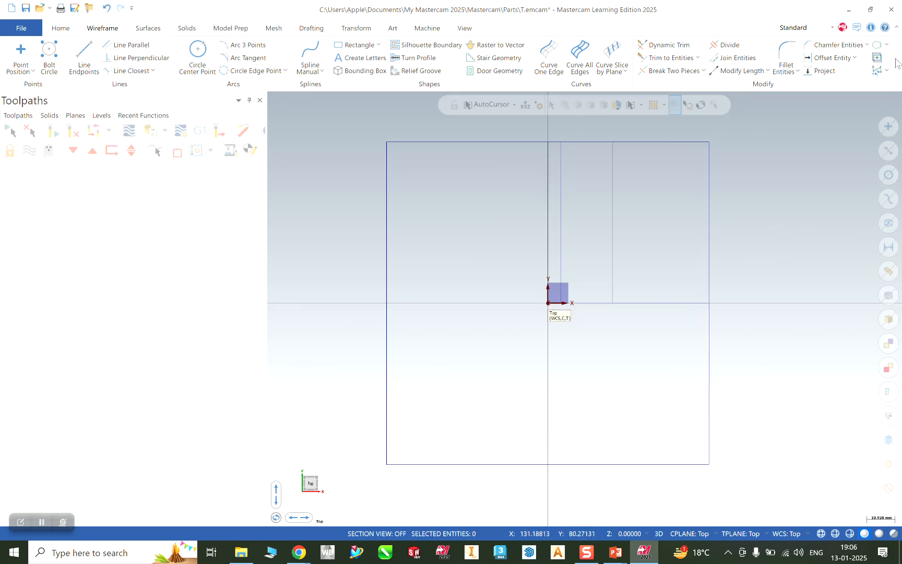
Offset the horizontal centre line 27 mm upward.
left_click(826, 59)
left_click(600, 303)
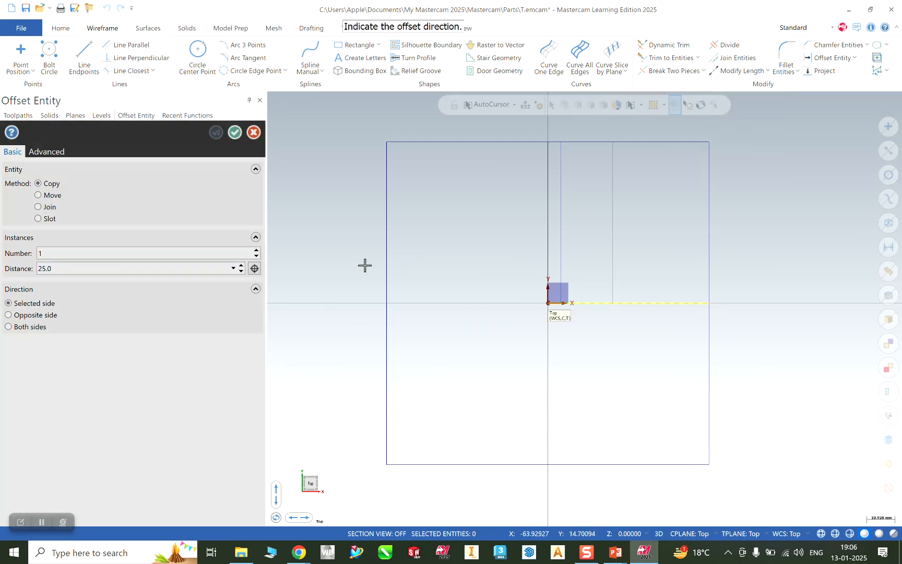
left_click(515, 292)
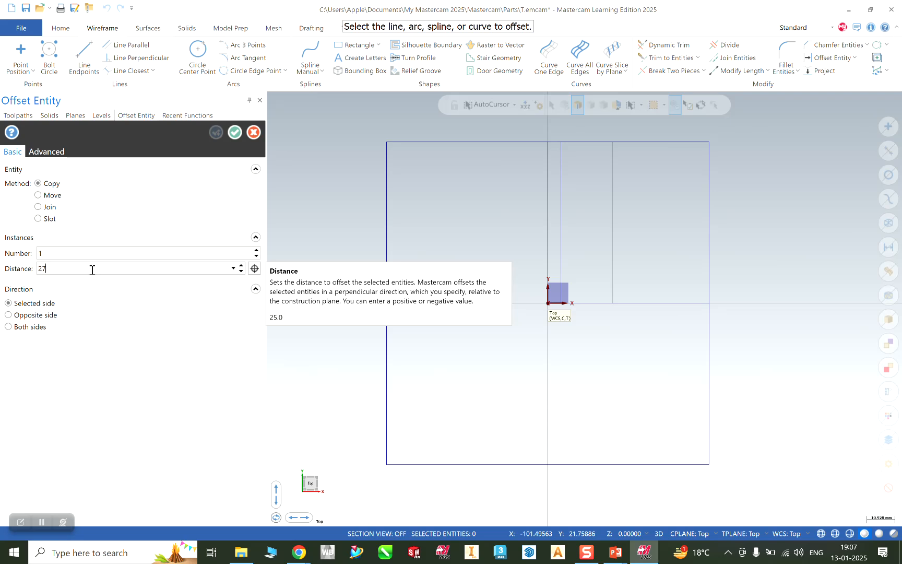
left_click(638, 303)
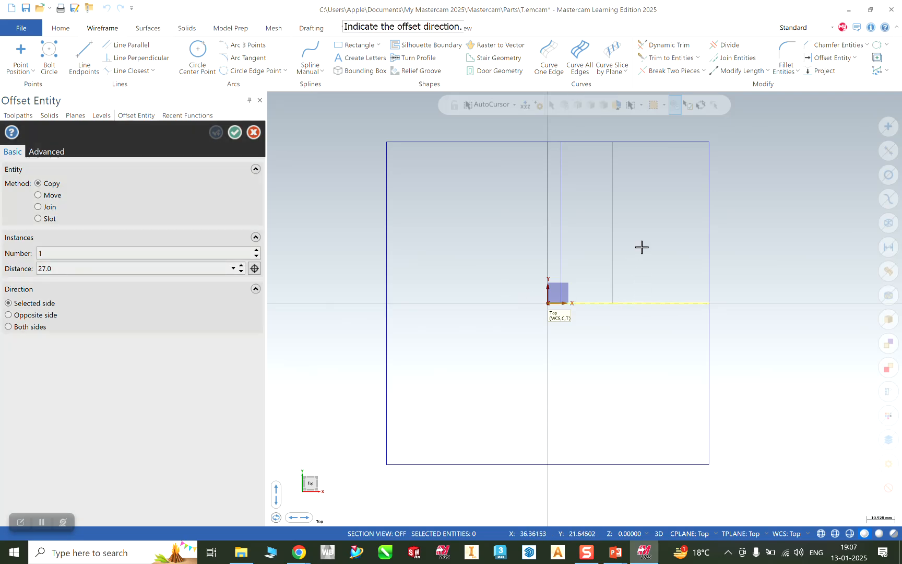
left_click(642, 247)
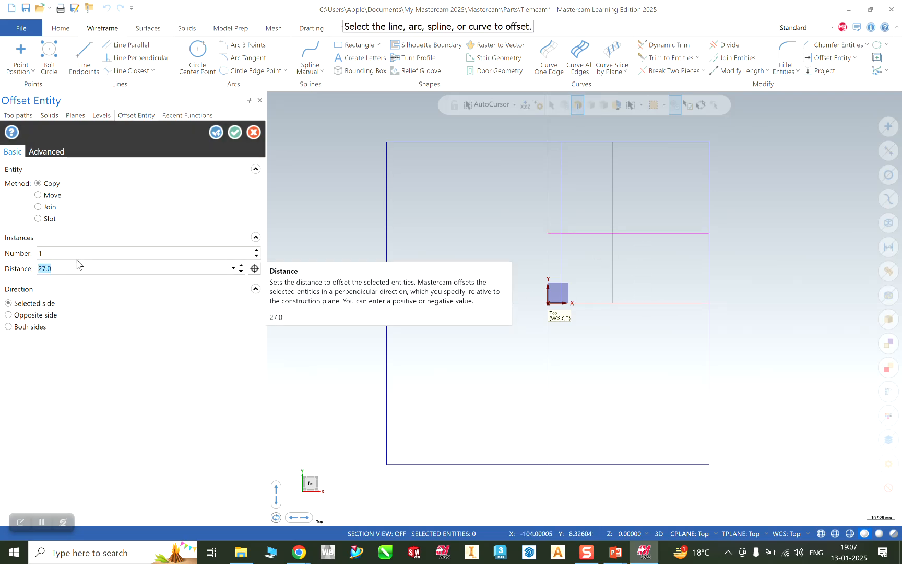
left_click(235, 132)
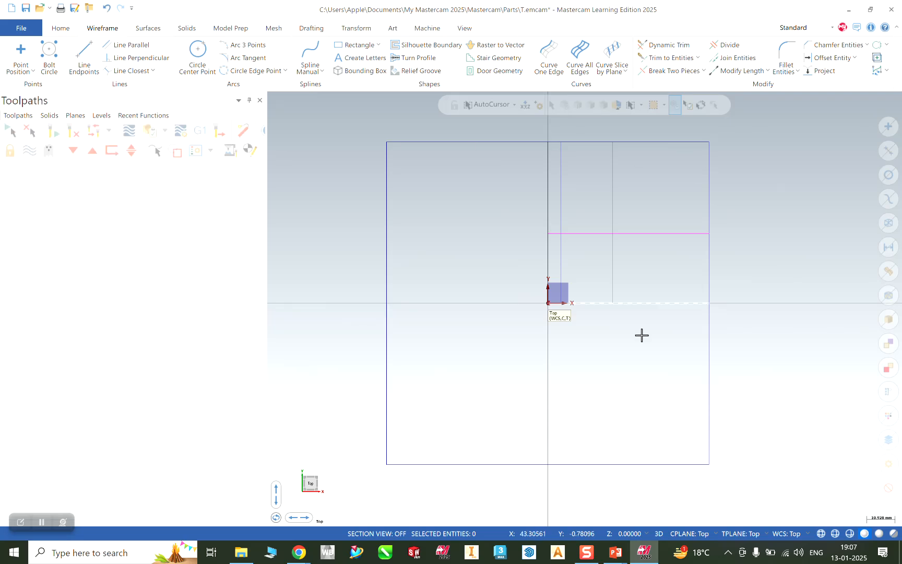
Start a new line offset with a 5 mm distance.
left_click(818, 61)
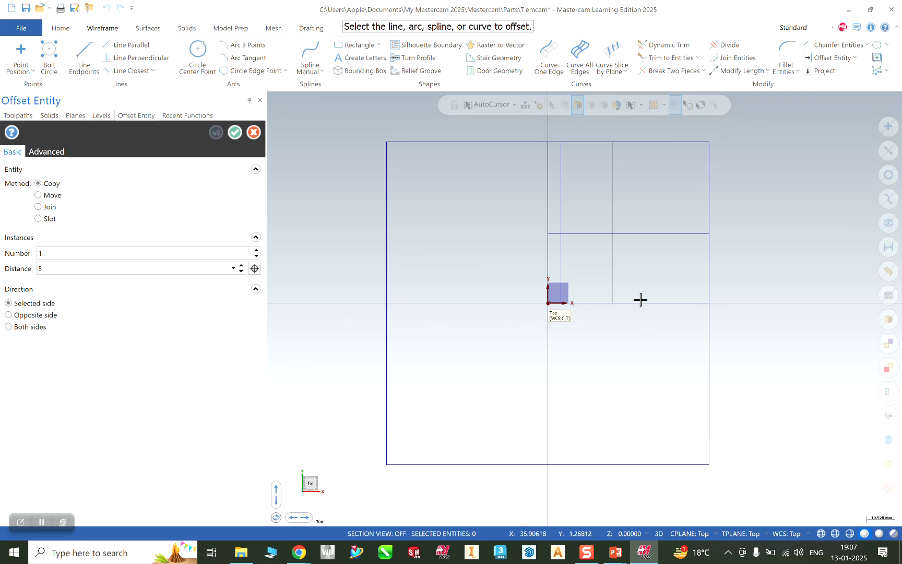
type("5")
key("Return")
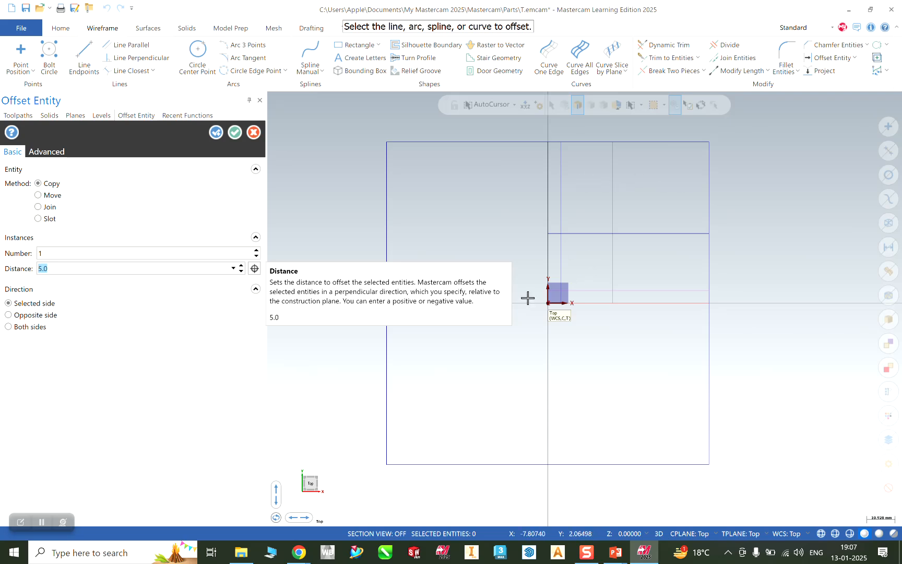
left_click(615, 552)
left_click(676, 494)
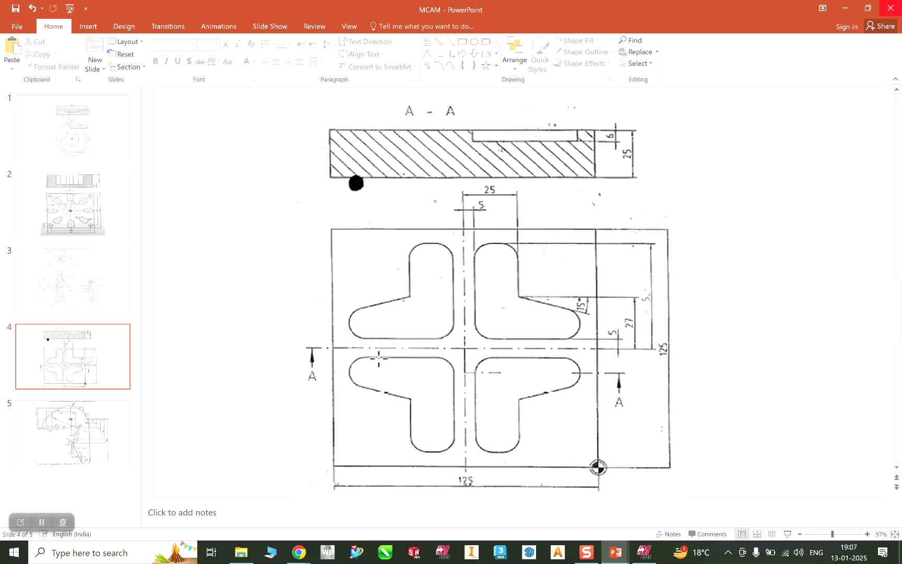
left_click(853, 4)
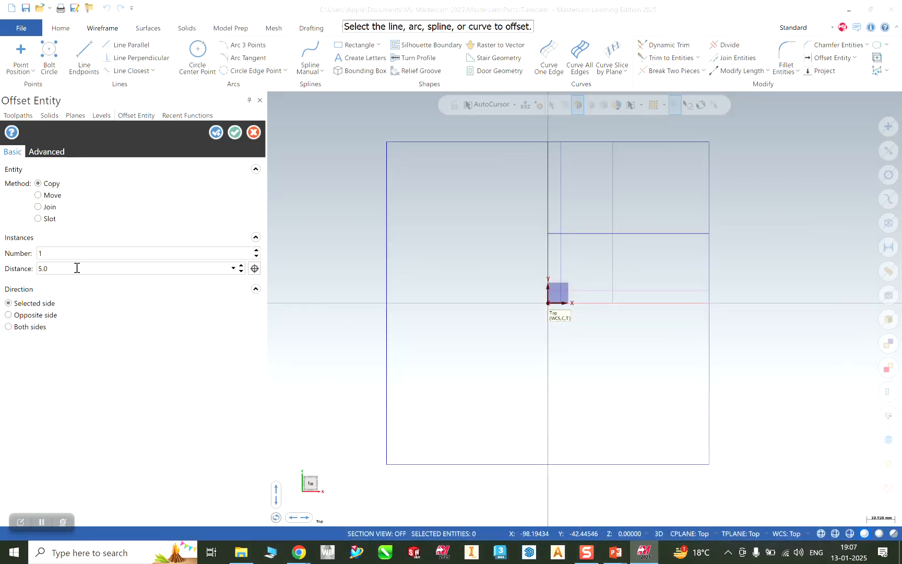
Offset the horizontal centre line 52 mm up and the vertical centre line 52 mm right.
left_click_drag(63, 268, 2, 270)
type("52")
left_click(633, 303)
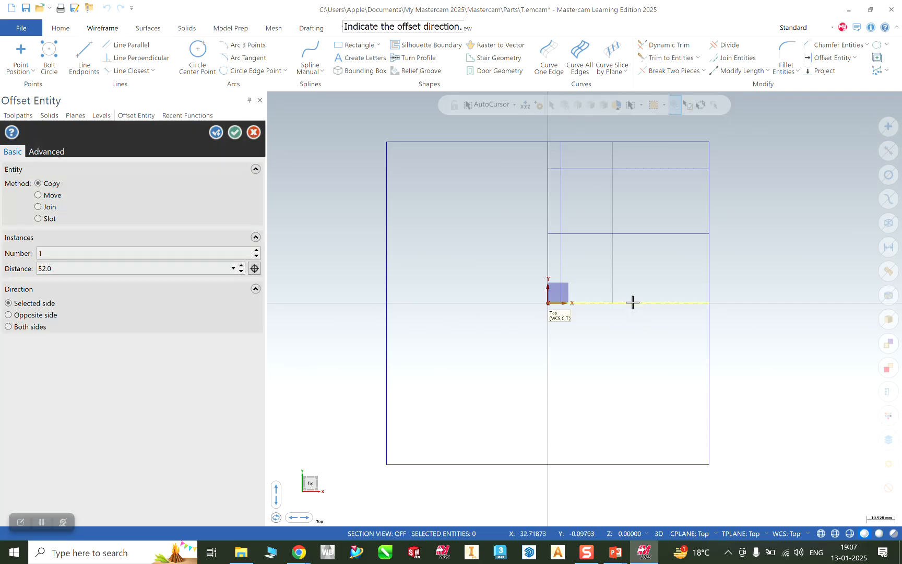
left_click(639, 197)
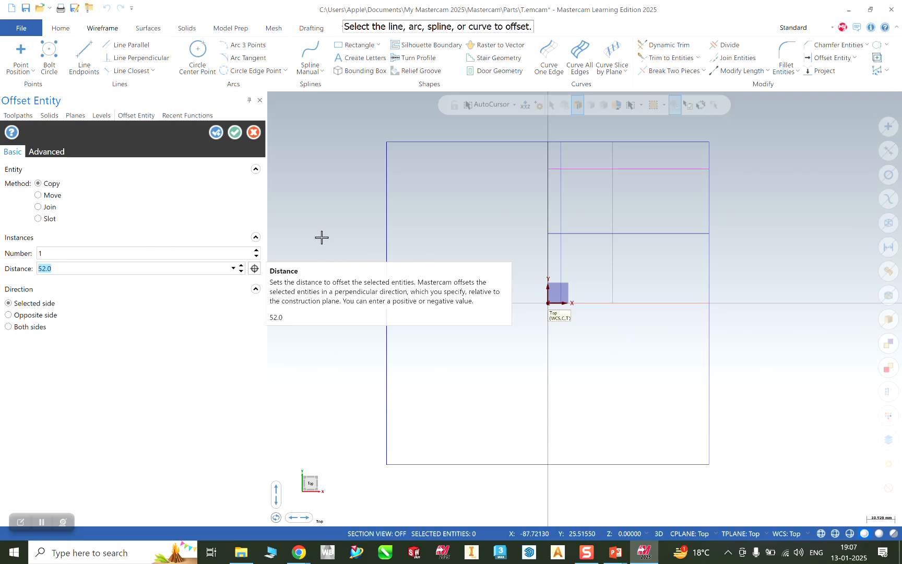
left_click(546, 256)
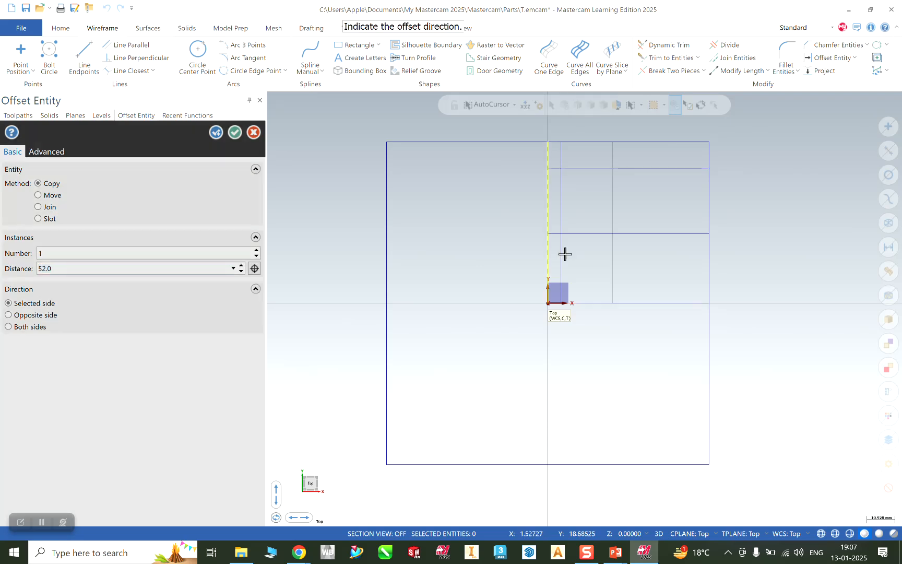
left_click(668, 264)
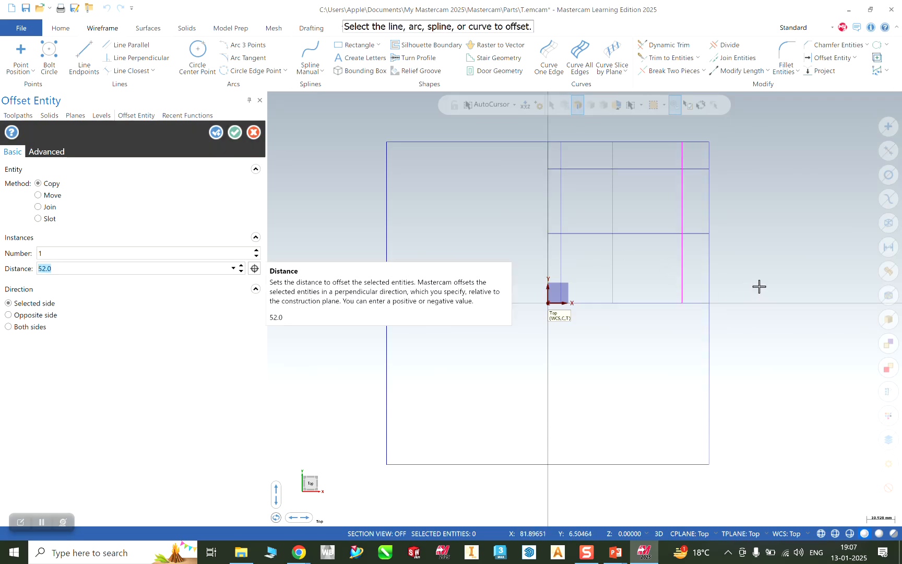
left_click(235, 132)
Zoom out and switch to the Top view.
scroll(748, 263, "up", 1)
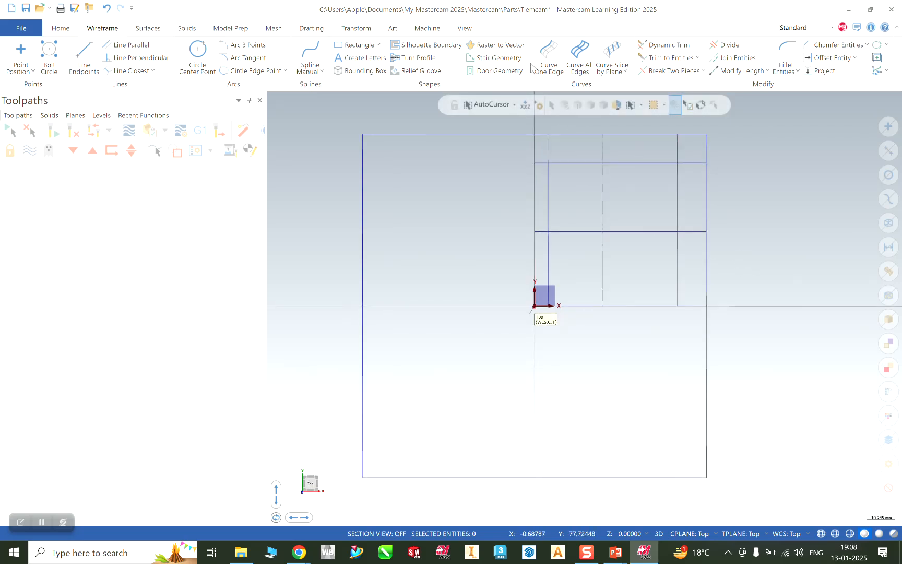
right_click(742, 159)
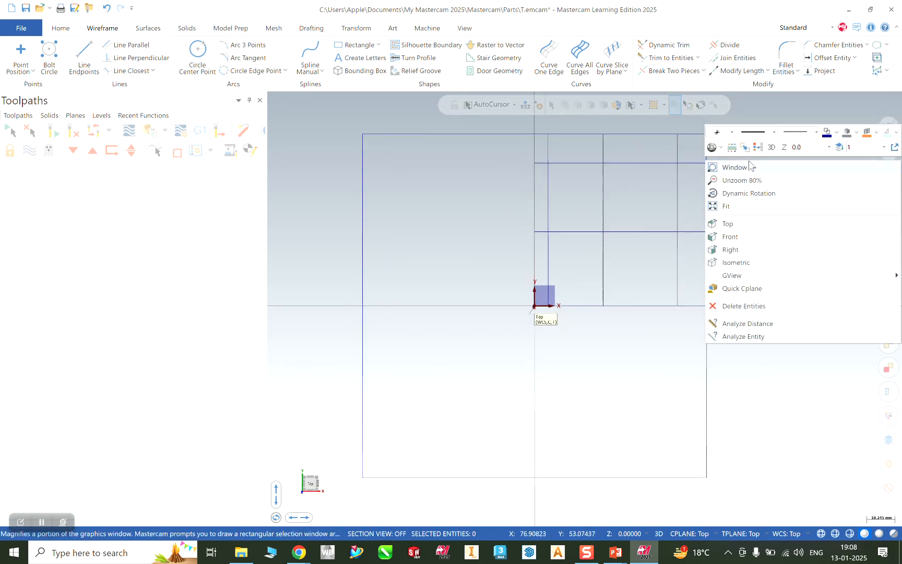
left_click(737, 227)
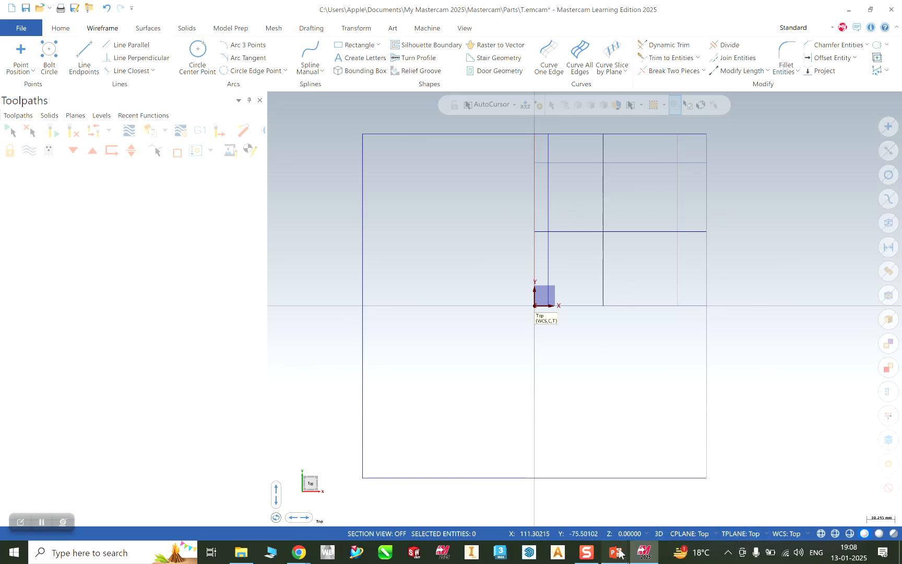
Show the MCAM presentation's slide 4 plate drawing and nudge the picture slightly up.
mouse_move(620, 553)
left_click(639, 521)
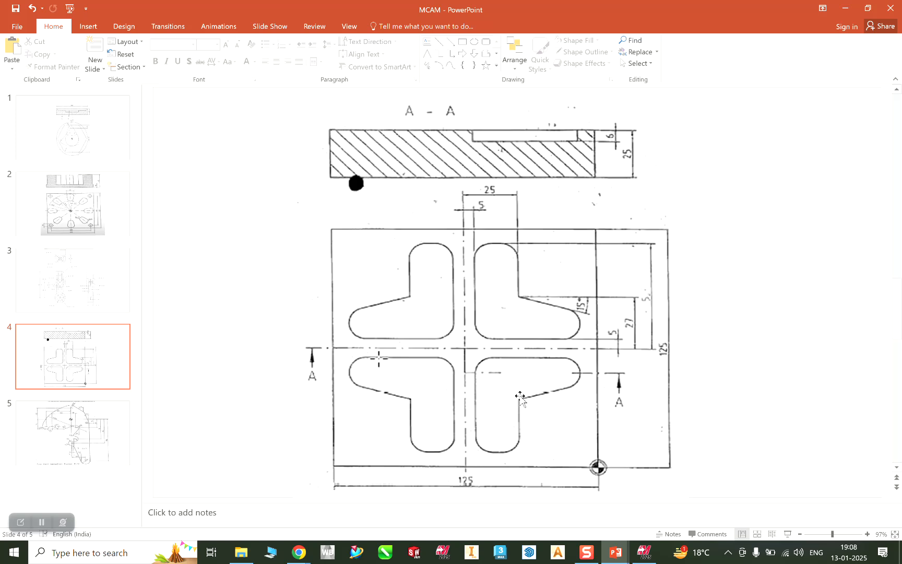
mouse_move(537, 448)
left_mouse_down()
mouse_move(537, 438)
mouse_move(536, 445)
left_mouse_up()
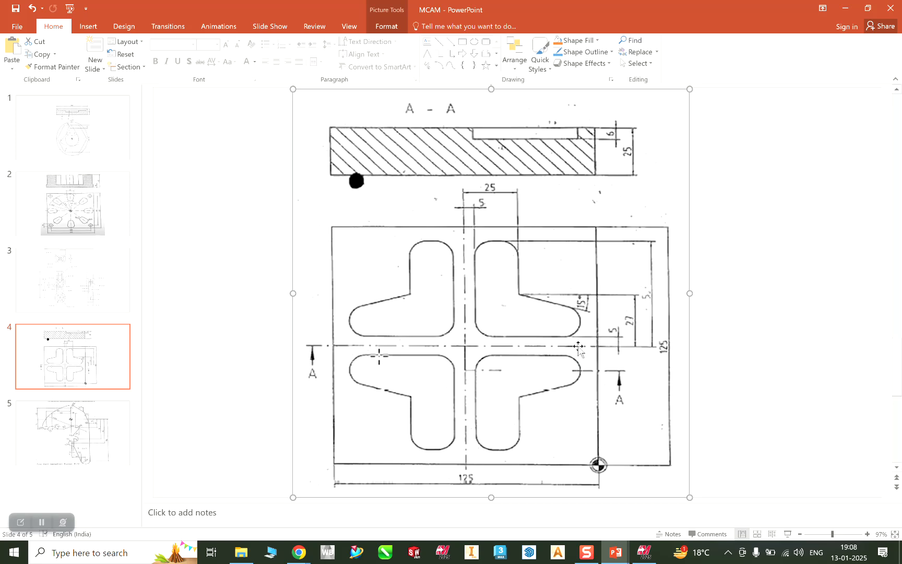
Minimize PowerPoint to get back to the Mastercam wireframe layout.
left_click(847, 9)
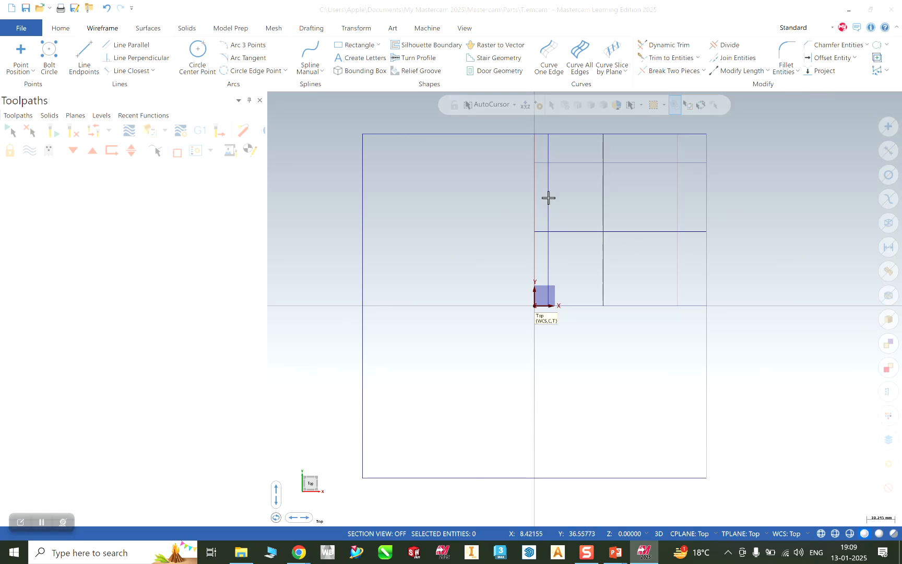
Check the reference drawing in PowerPoint, then return to Mastercam's Line Endpoints tool.
left_click(89, 56)
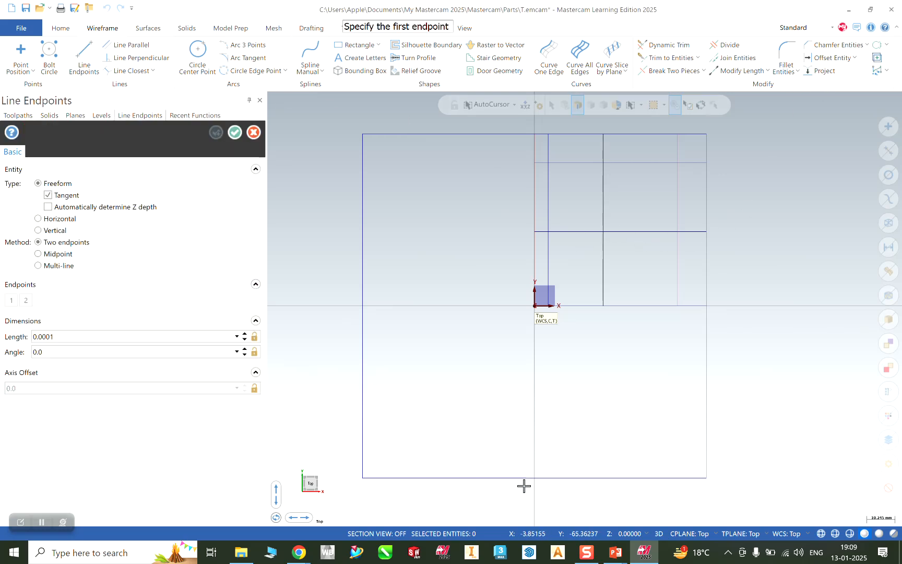
mouse_move(615, 552)
left_click(680, 515)
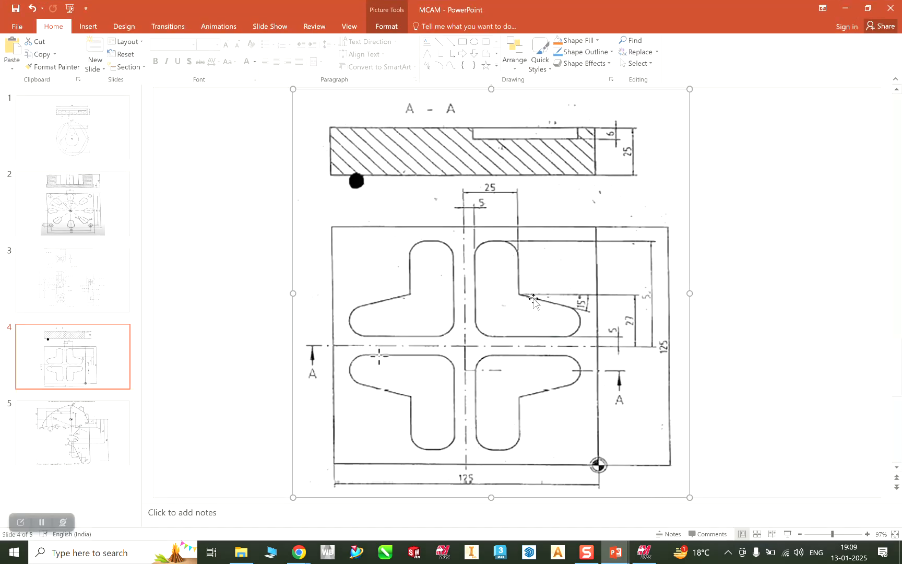
left_click(845, 8)
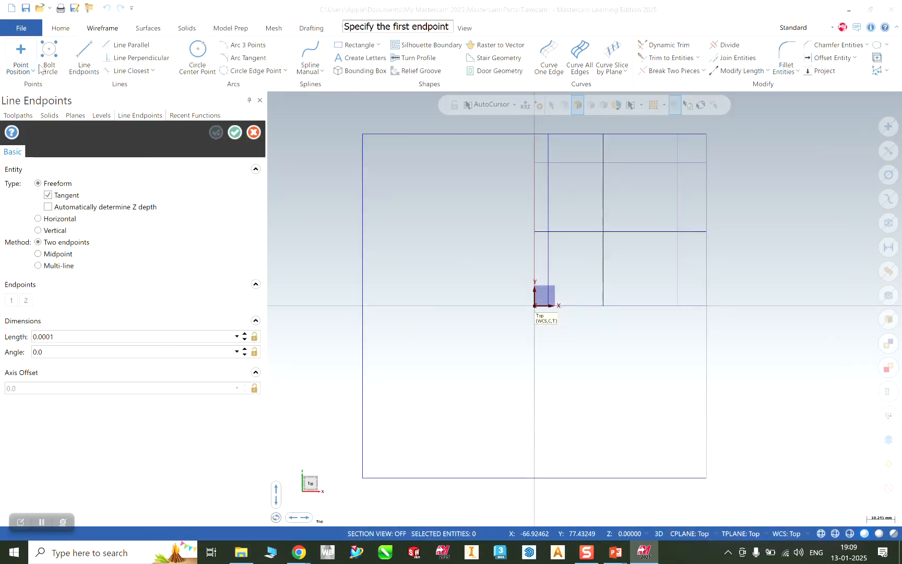
left_click(84, 58)
Draw a line from the 25/27 offset intersection at a 345° angle.
left_click(604, 232)
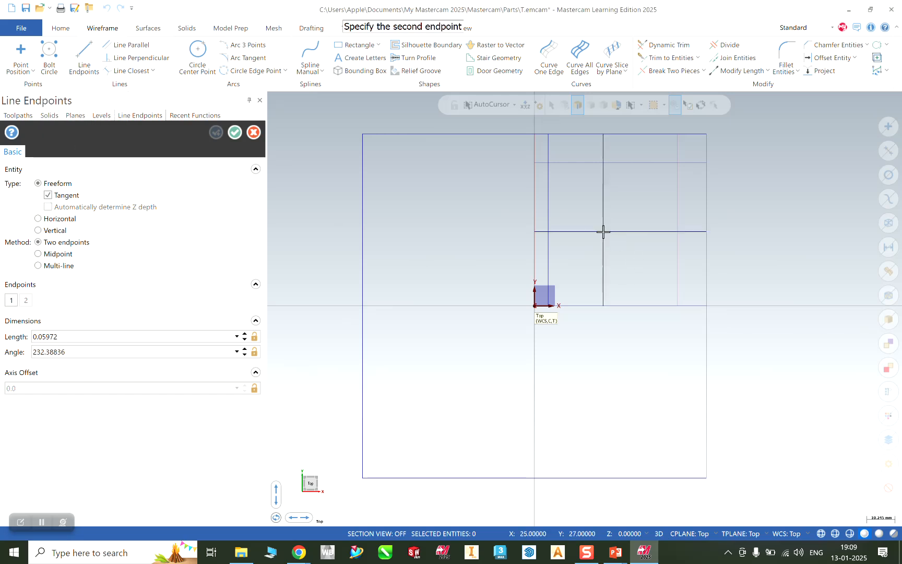
left_click(667, 249)
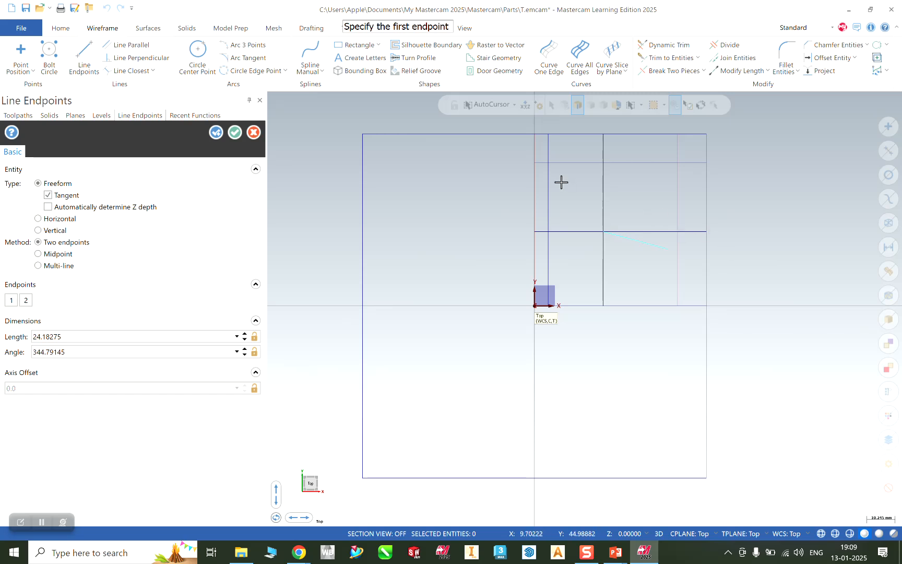
left_click(71, 351)
double_click(72, 350)
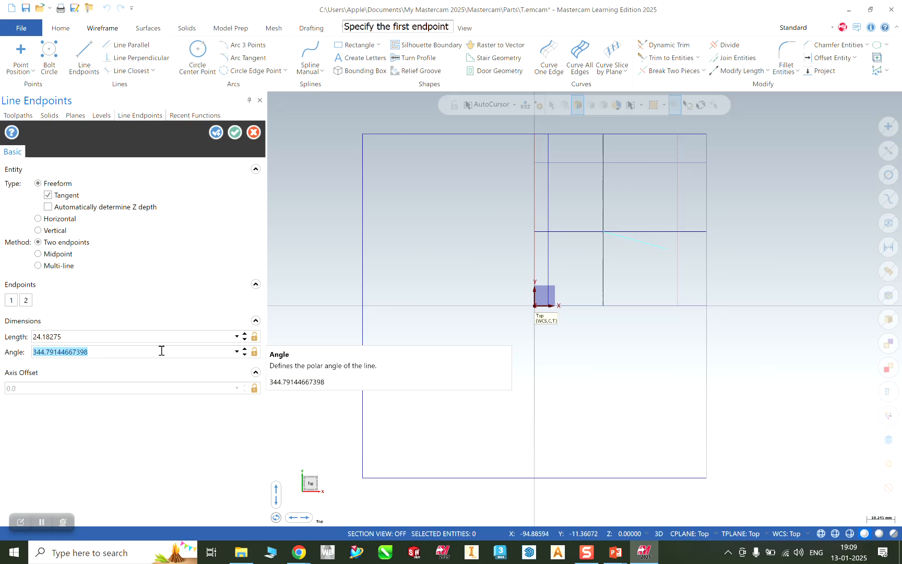
type("360-15")
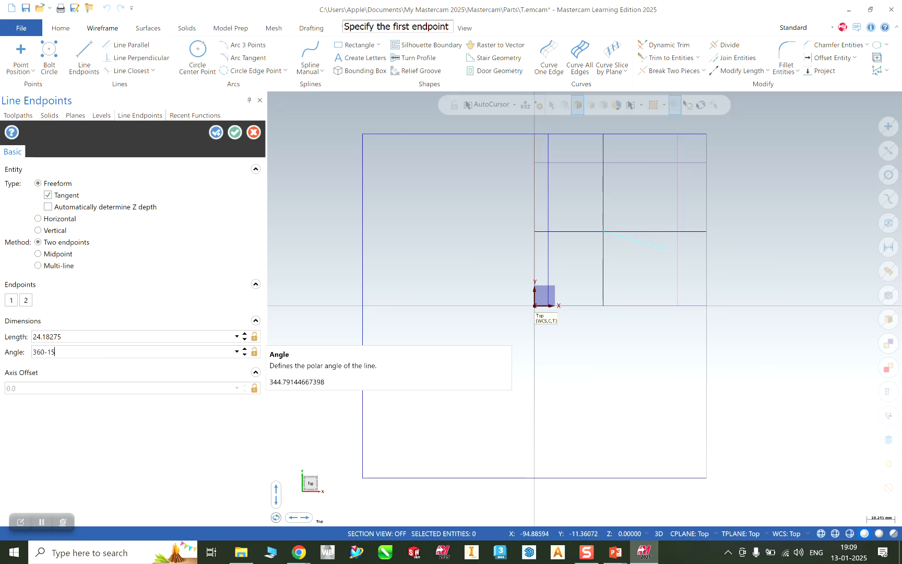
key("Return")
left_click(236, 134)
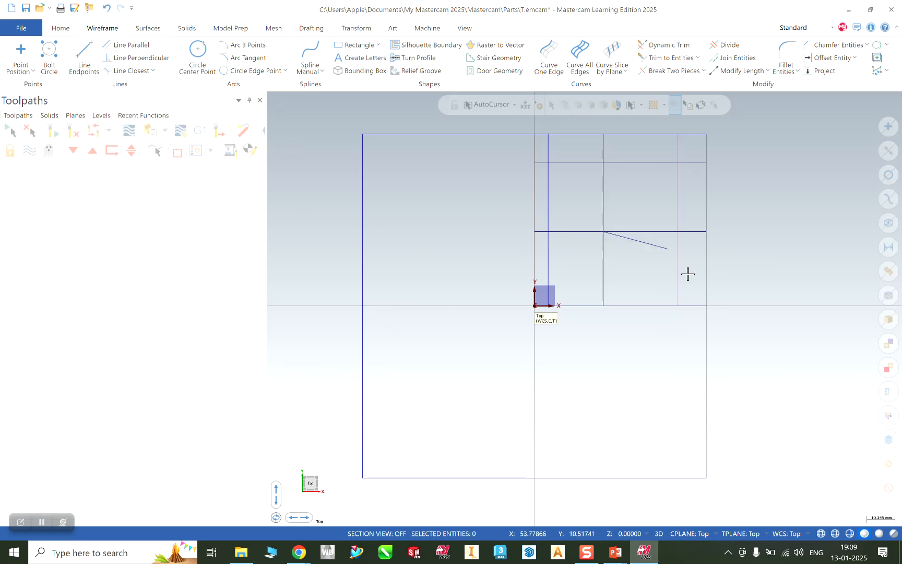
Round the upper arm's two top corners with trimmed 8 mm fillets, checking the reference drawing.
left_click(787, 63)
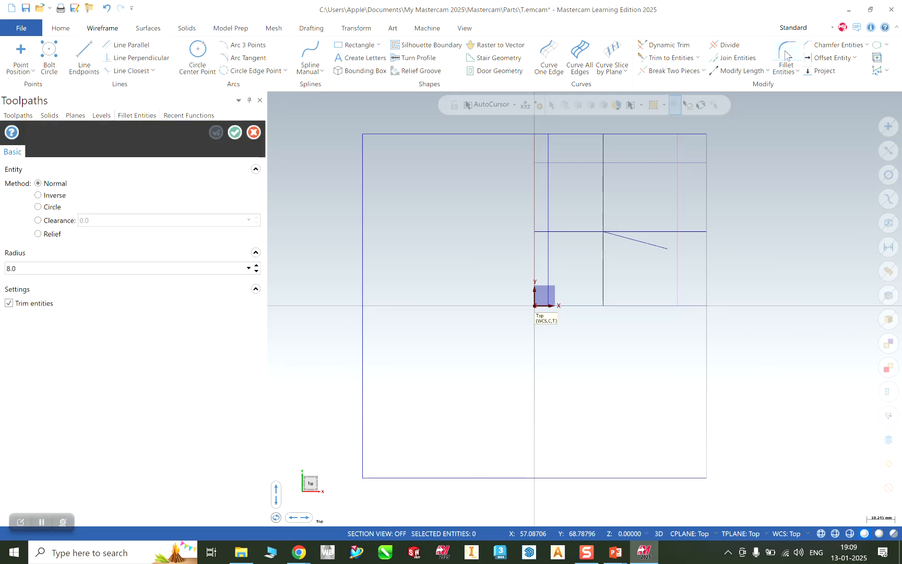
double_click(37, 267)
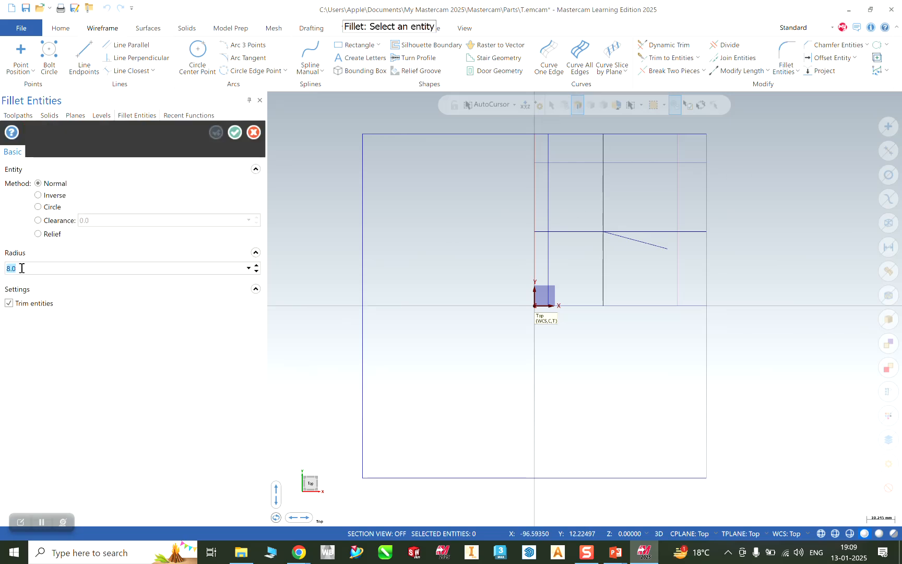
mouse_move(615, 551)
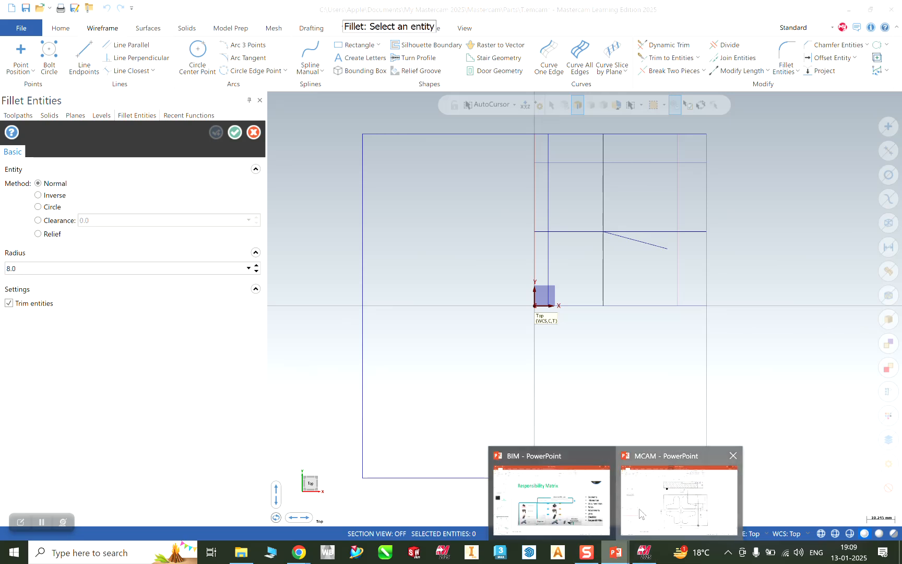
left_click(642, 498)
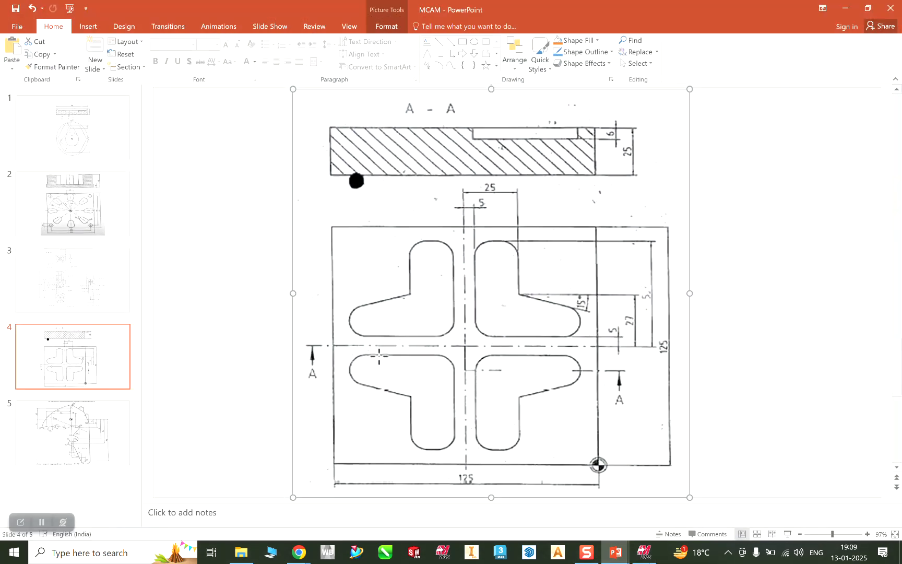
left_click(845, 6)
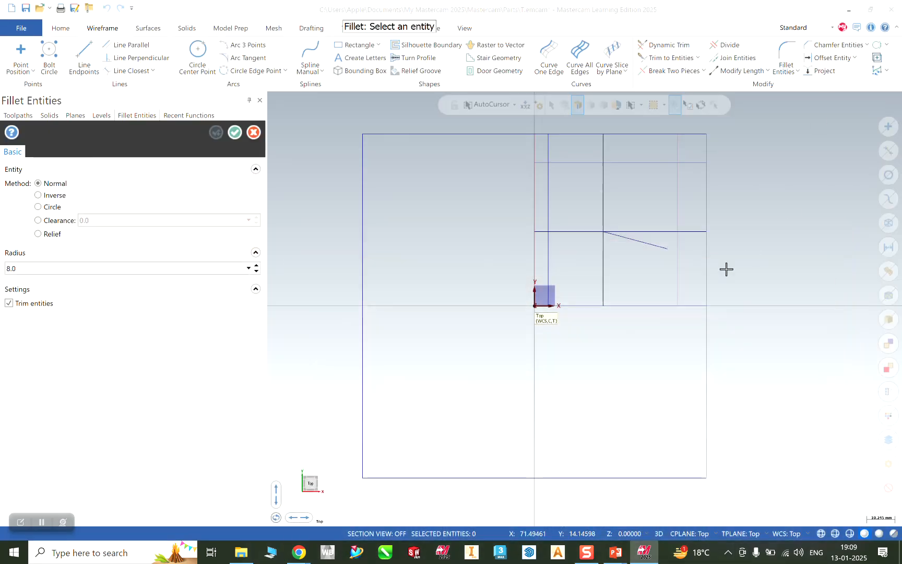
left_click(549, 178)
left_click(559, 162)
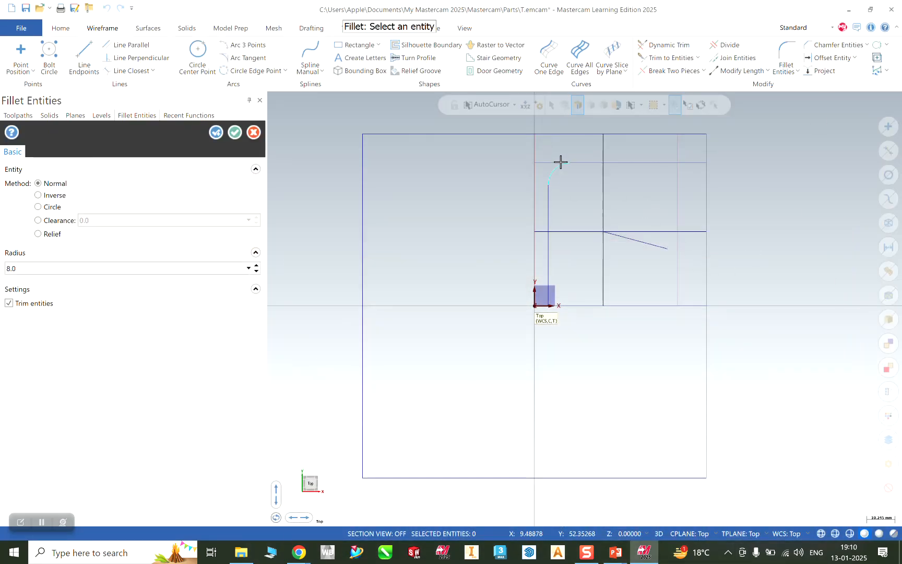
left_click(602, 181)
left_click(594, 162)
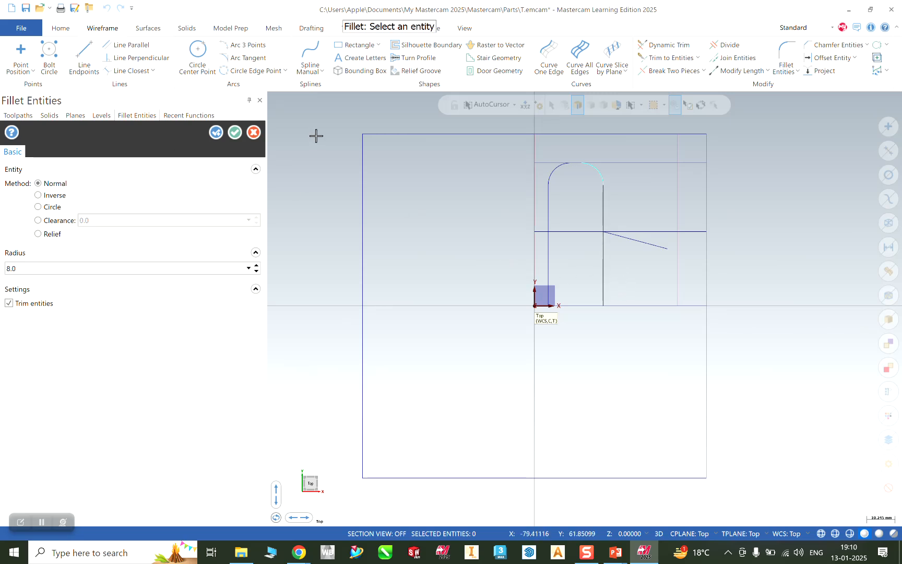
left_click(235, 132)
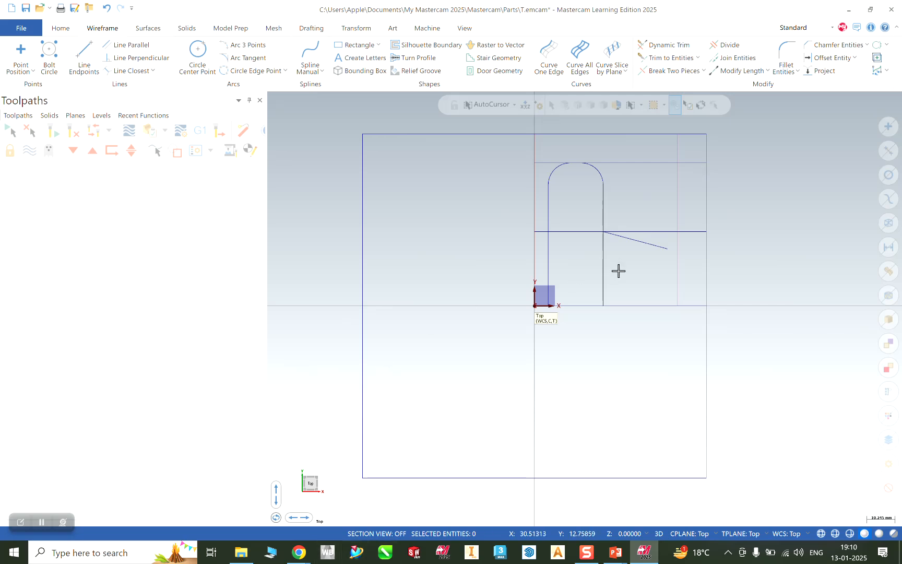
Offset the bottom line 5 mm upward.
left_click(832, 58)
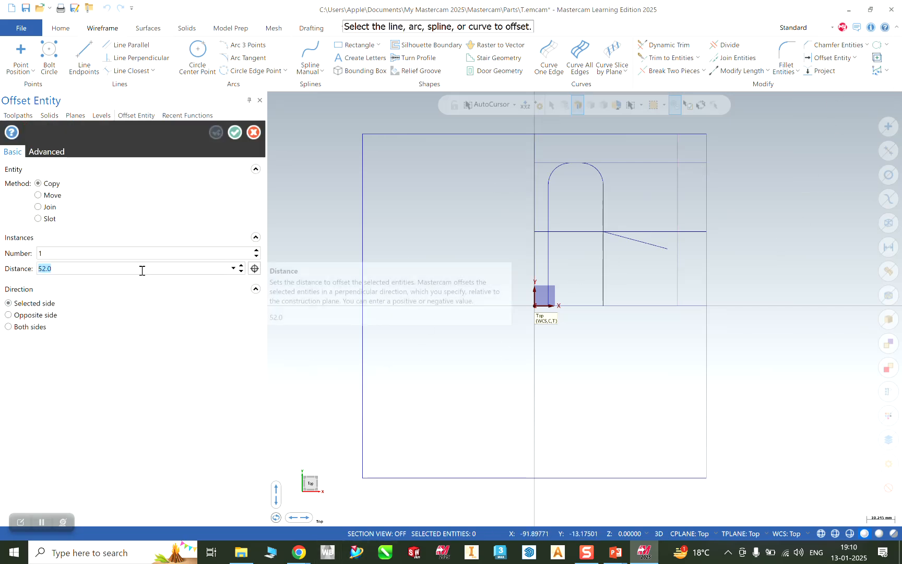
type("5")
left_click(630, 305)
left_click(631, 283)
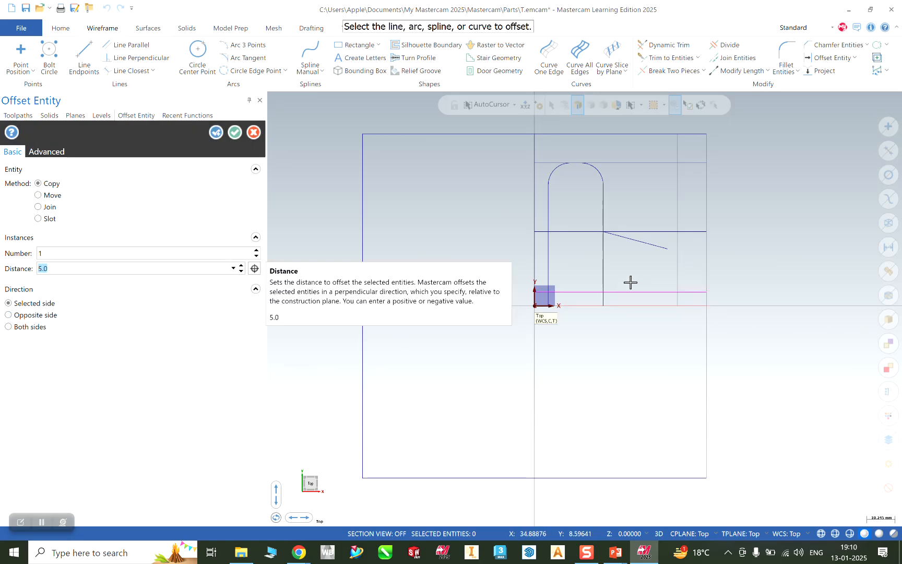
left_click(235, 132)
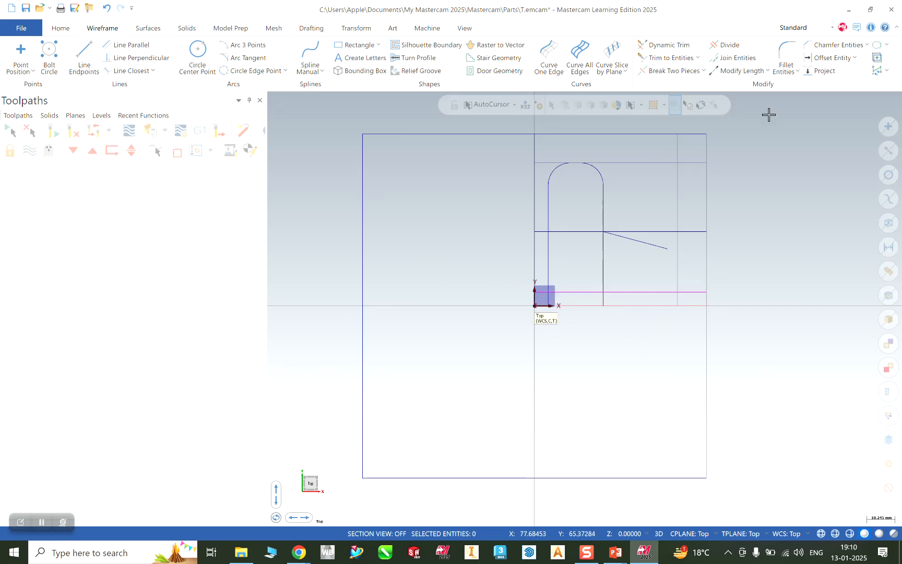
Fillet the left vertical line and new horizontal line with an 8 mm radius.
left_click(786, 57)
left_click(548, 267)
left_click(578, 292)
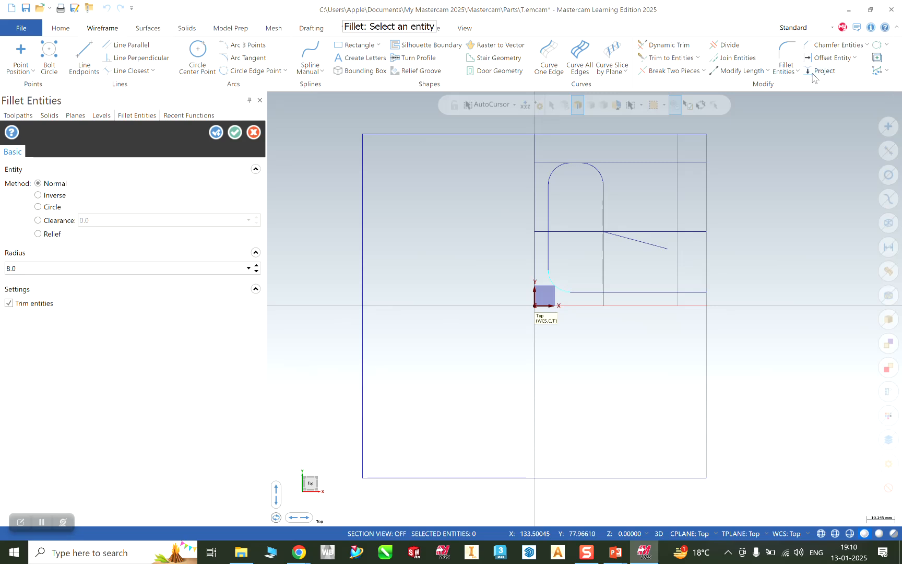
Lengthen the slanted line by 40 mm and trim the line pieces past the right vertical edge.
left_click(722, 74)
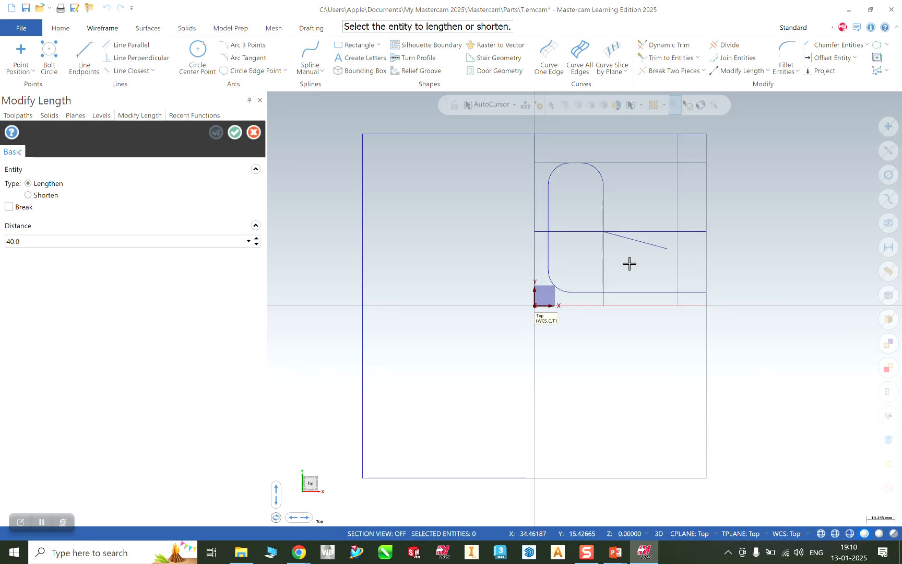
left_click(648, 244)
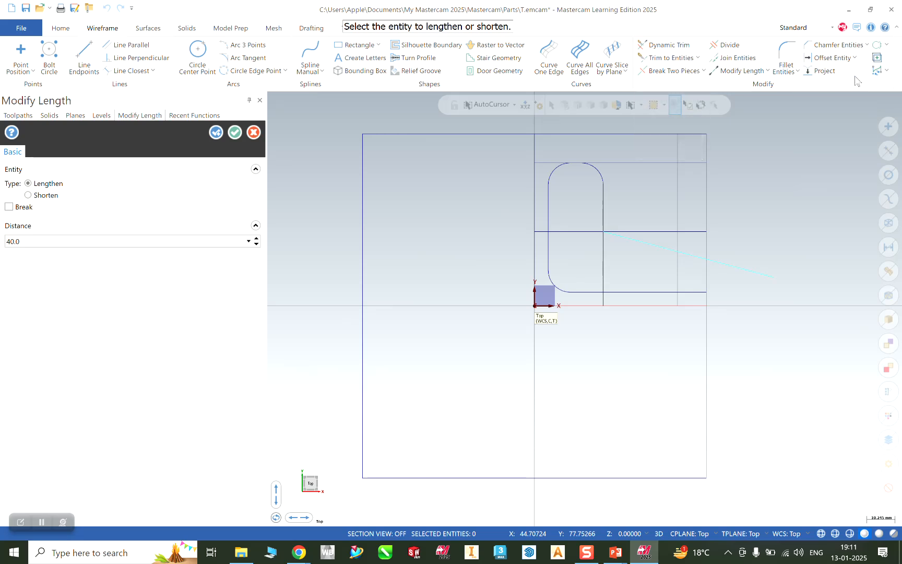
left_click(730, 46)
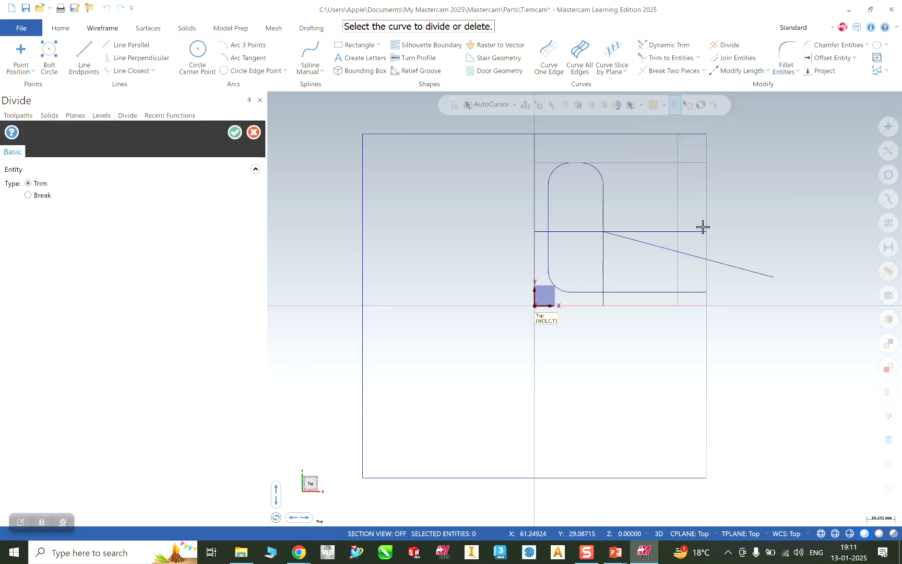
left_click(750, 272)
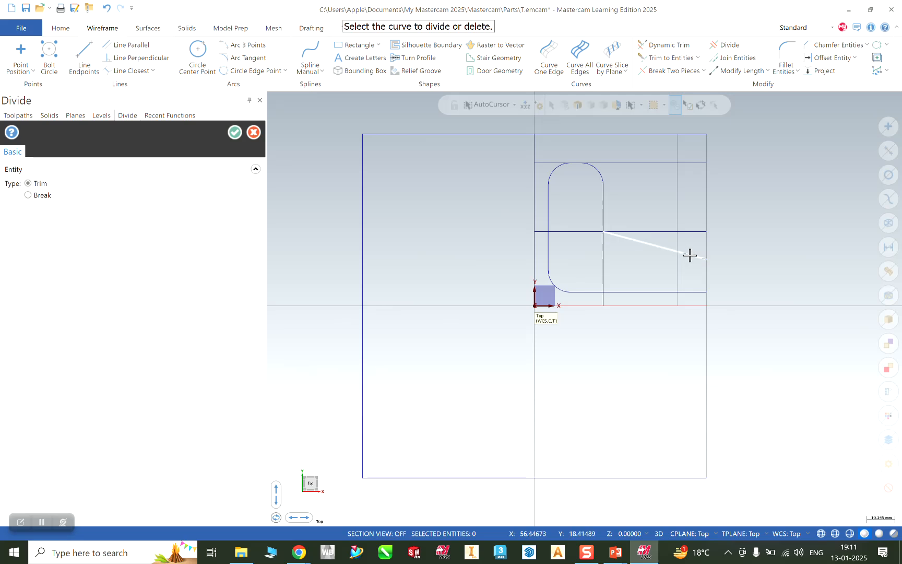
left_click(692, 293)
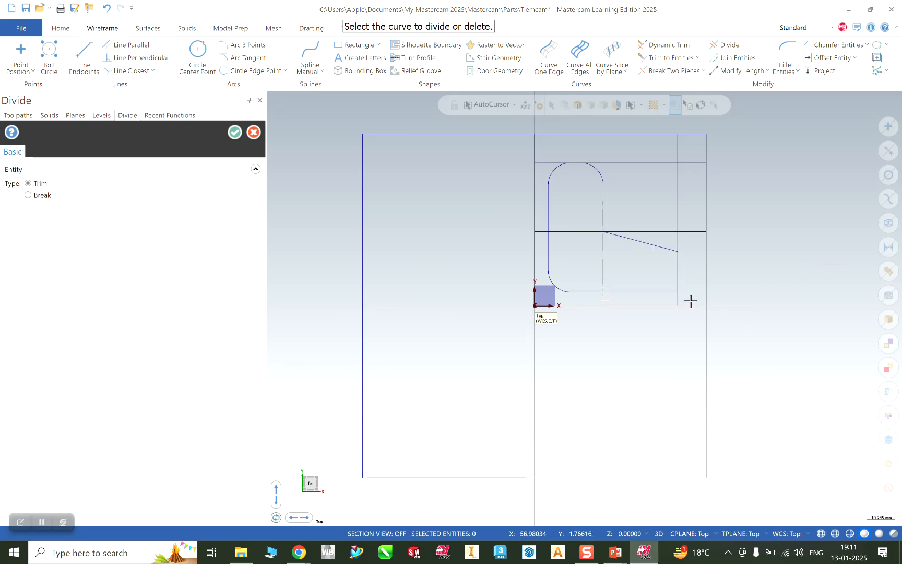
left_click(676, 215)
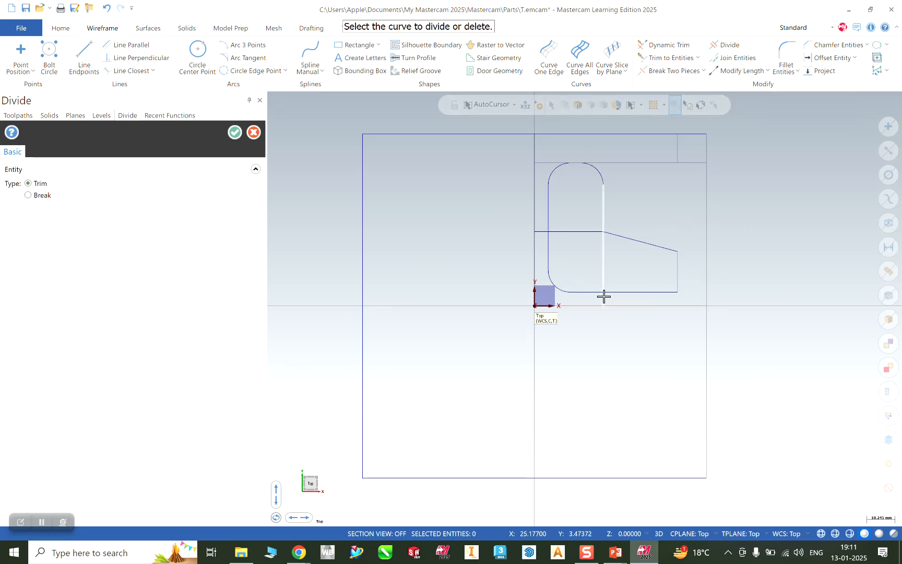
left_click(783, 59)
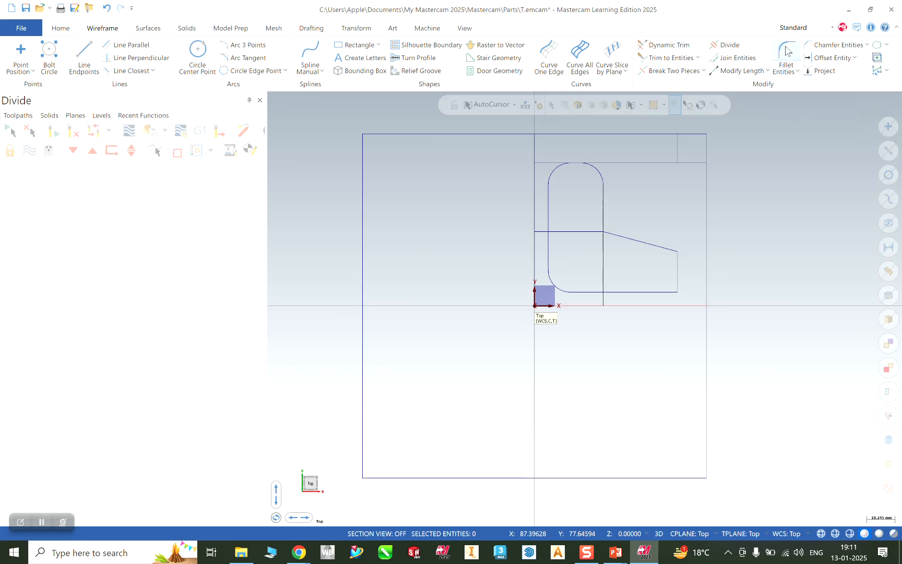
Add 8 mm fillets at the bottom-right corner and both ends of the slanted edge.
left_click(666, 293)
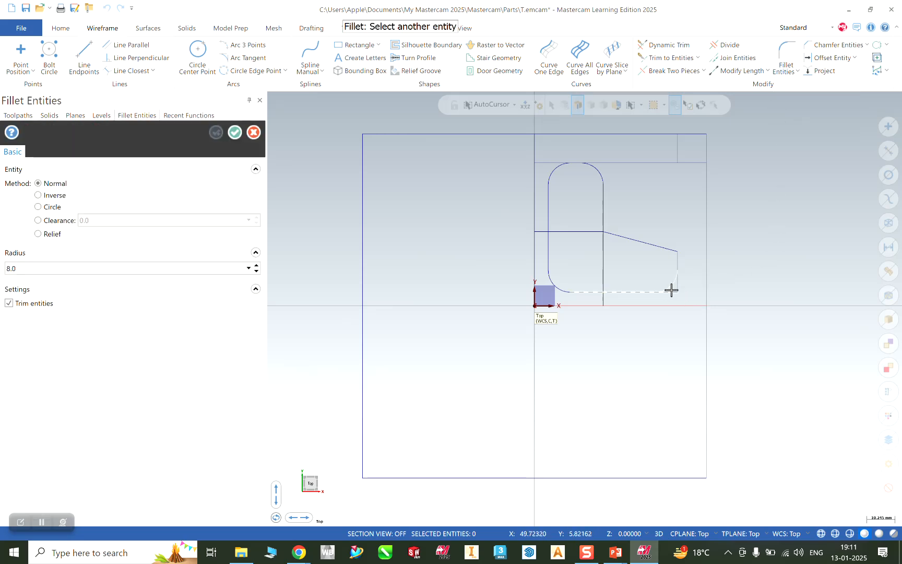
left_click(677, 278)
left_click(668, 247)
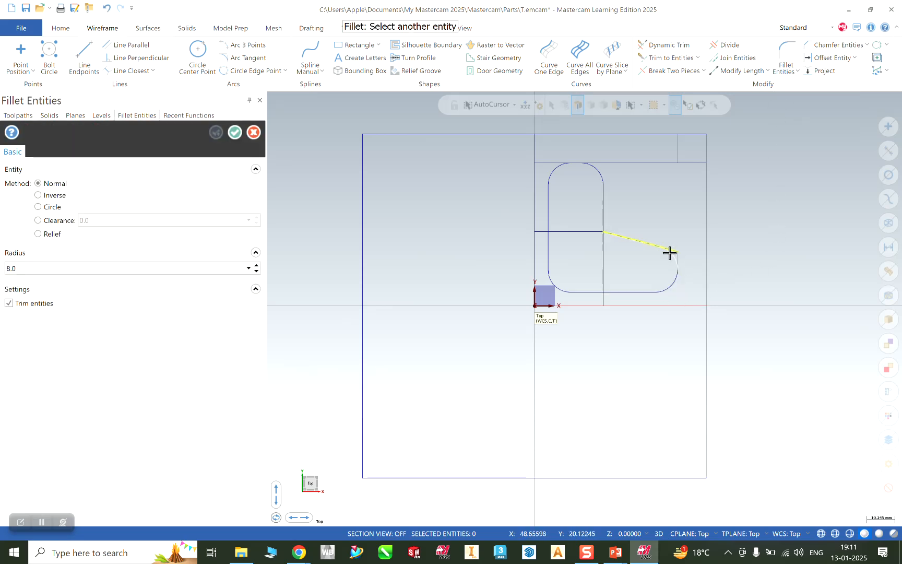
left_click(677, 259)
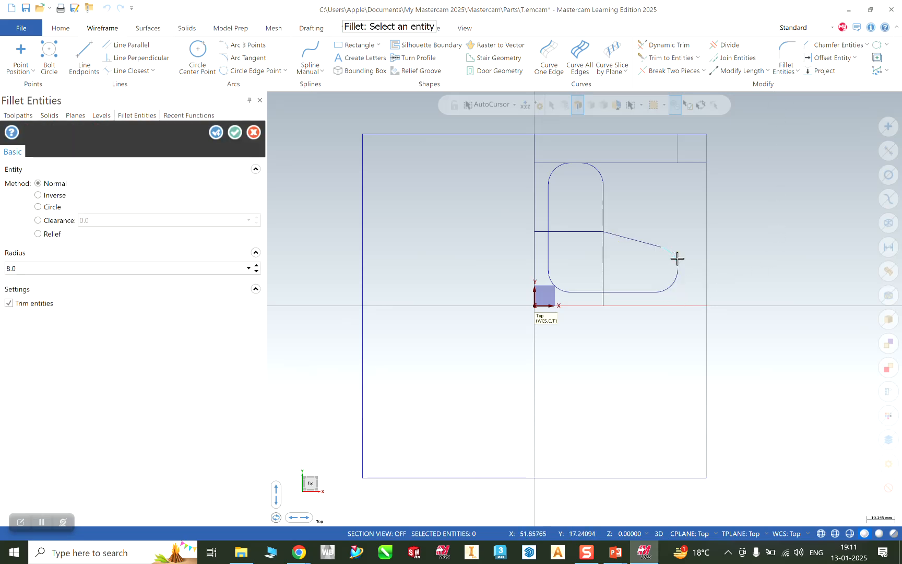
left_click(604, 213)
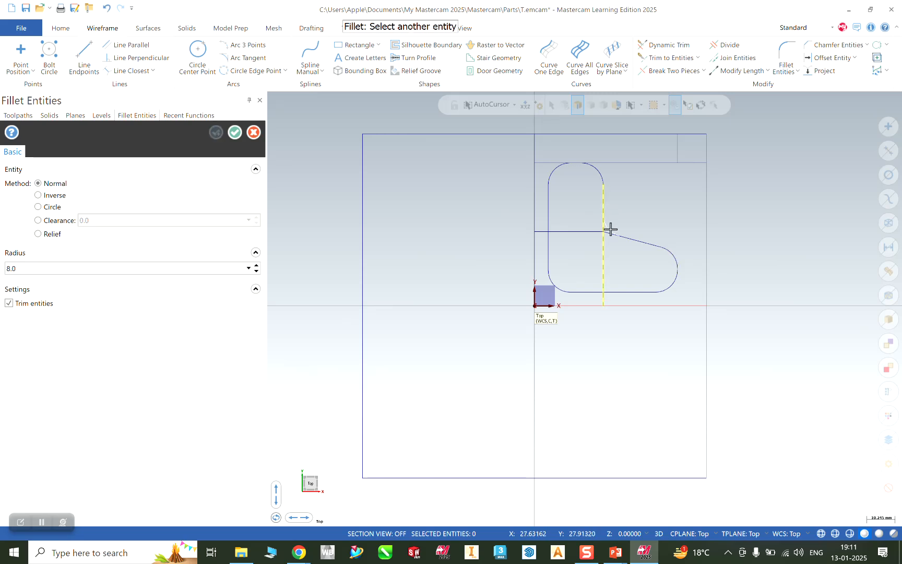
left_click(610, 233)
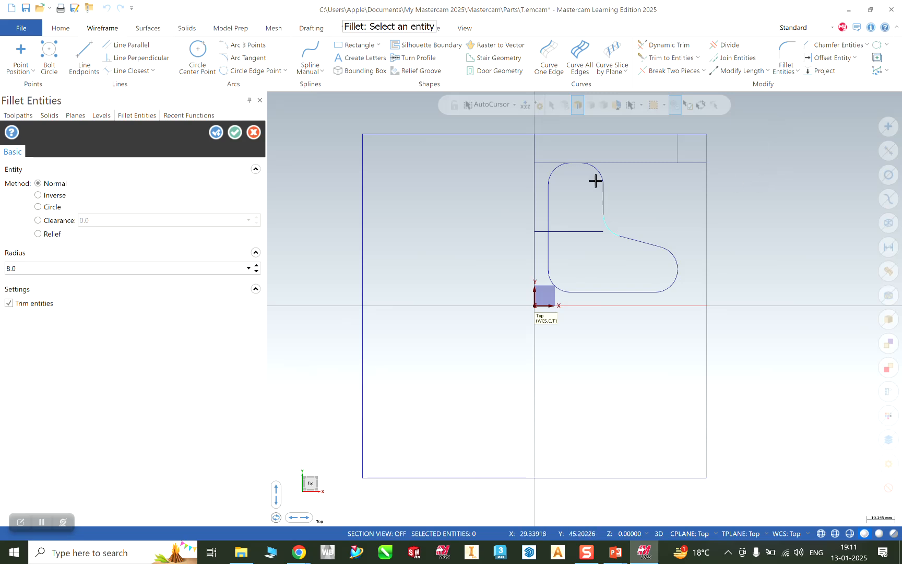
left_click(236, 133)
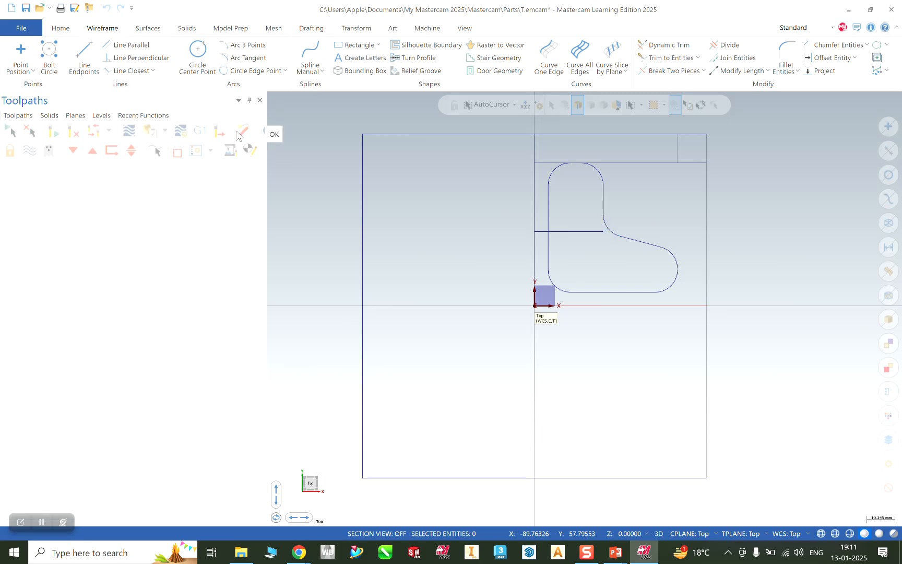
Delete the leftover horizontal line inside the pocket and the stray top-line segments.
left_click(729, 45)
left_click(576, 231)
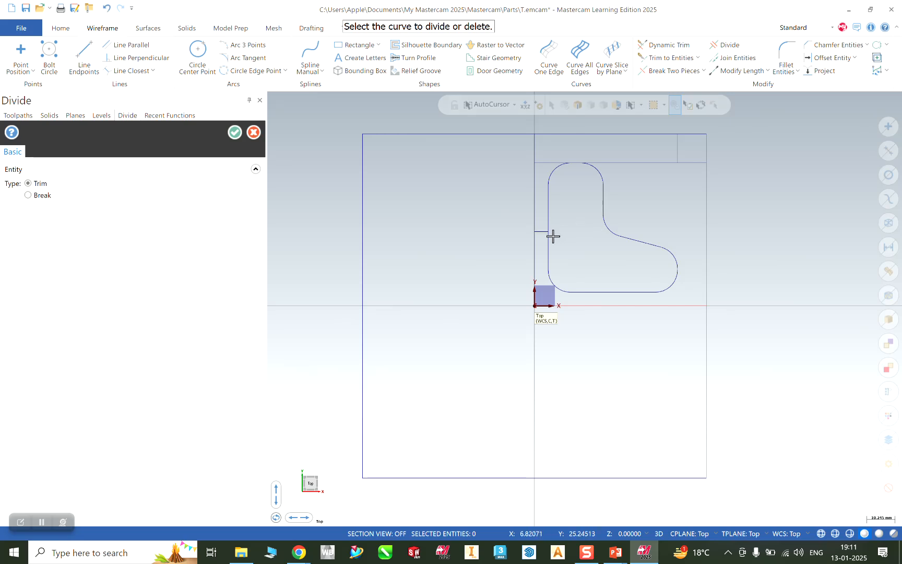
scroll(602, 264, "up", 2)
scroll(659, 203, "down", 1)
left_click(652, 149)
left_click(543, 150)
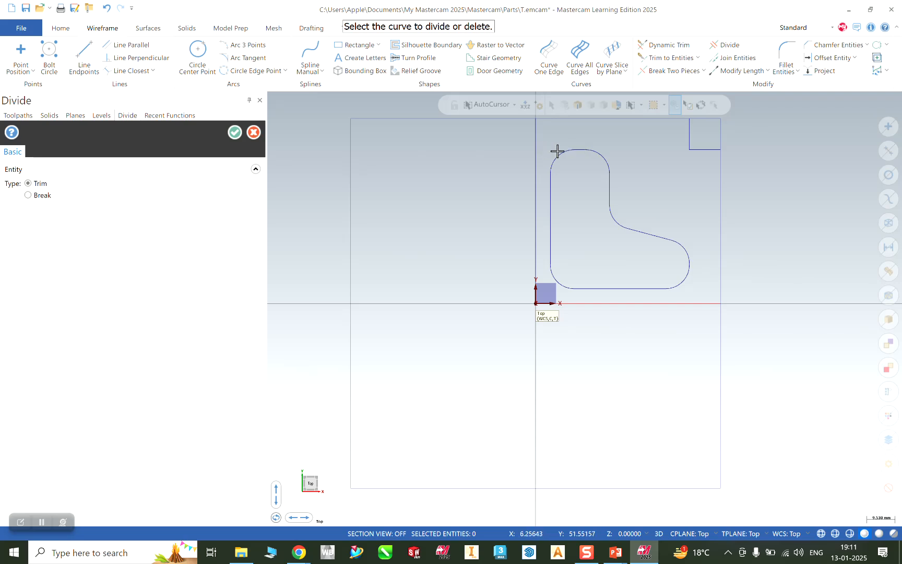
left_click(706, 149)
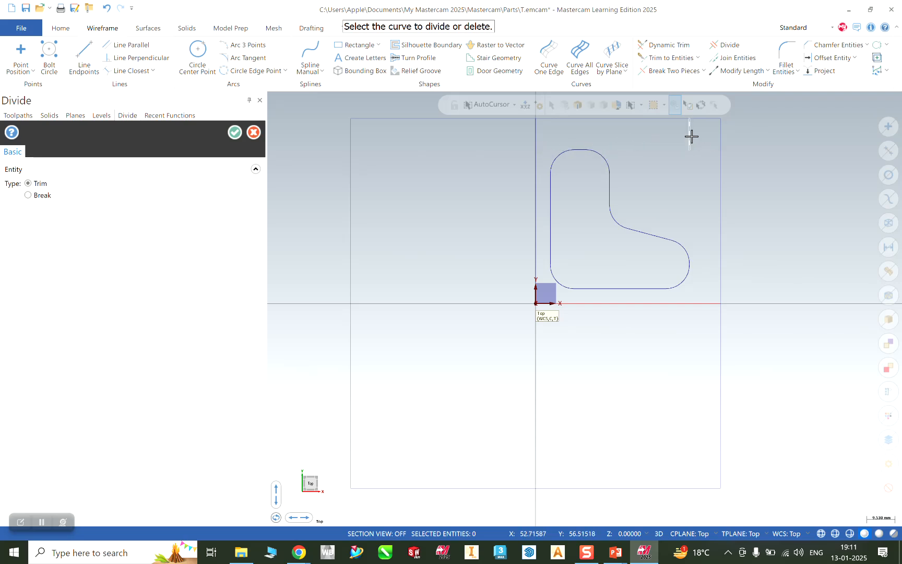
scroll(663, 236, "down", 2)
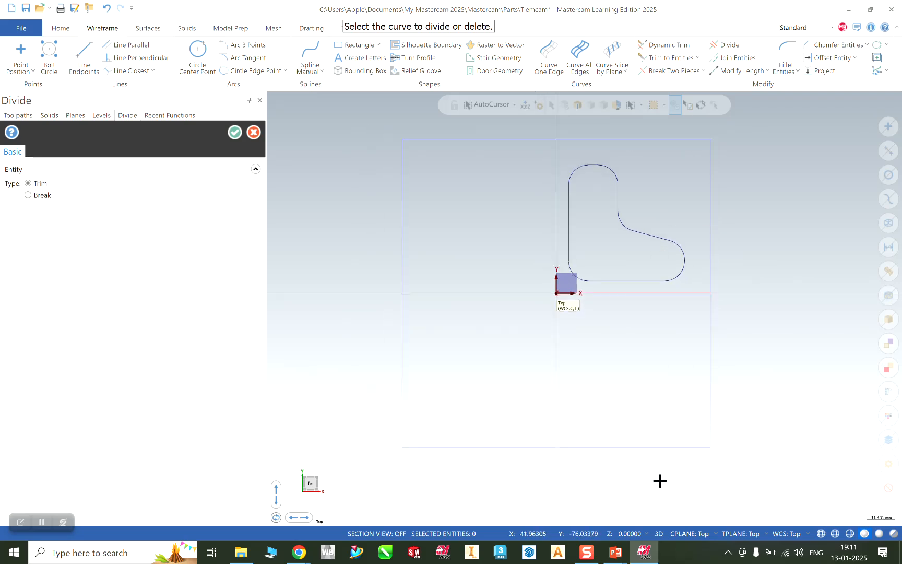
Compare the outline against the PowerPoint part drawing, then close the Divide tool.
left_click(618, 549)
left_click(671, 508)
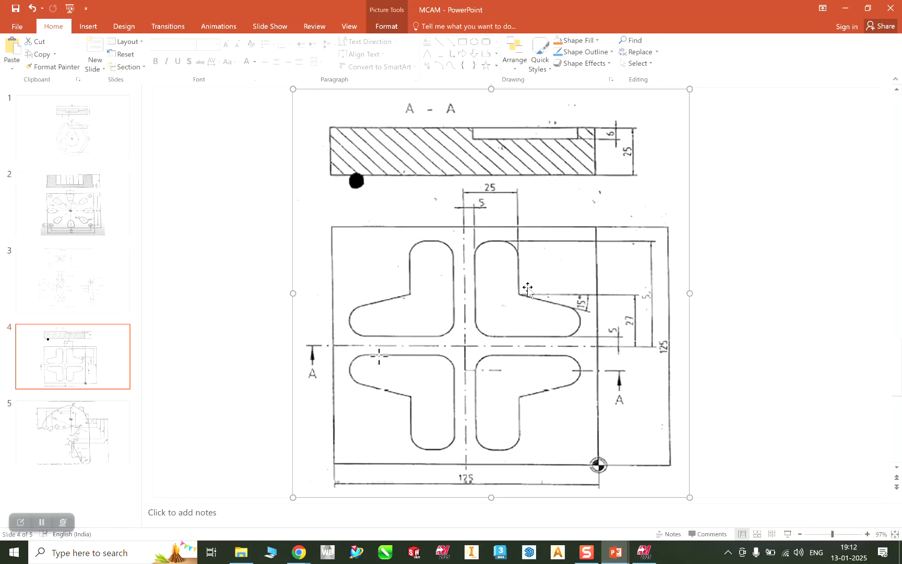
left_click(846, 8)
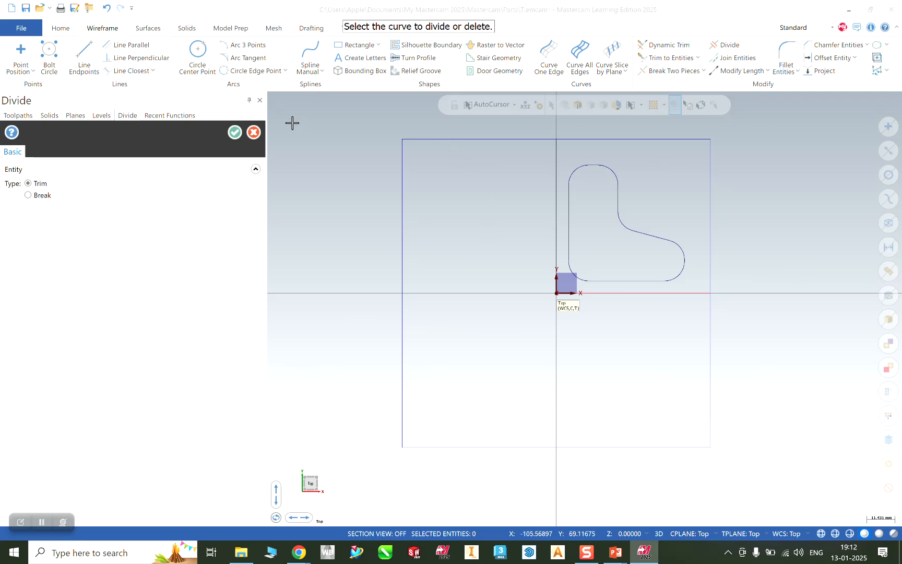
left_click(235, 133)
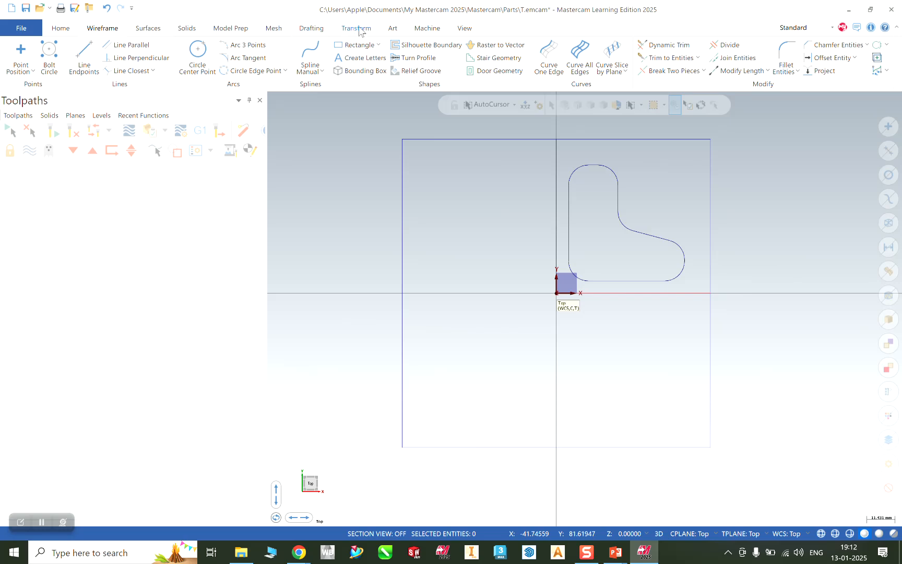
Select all 11 lines and fillet arcs of the rounded pocket outline.
left_click(570, 227)
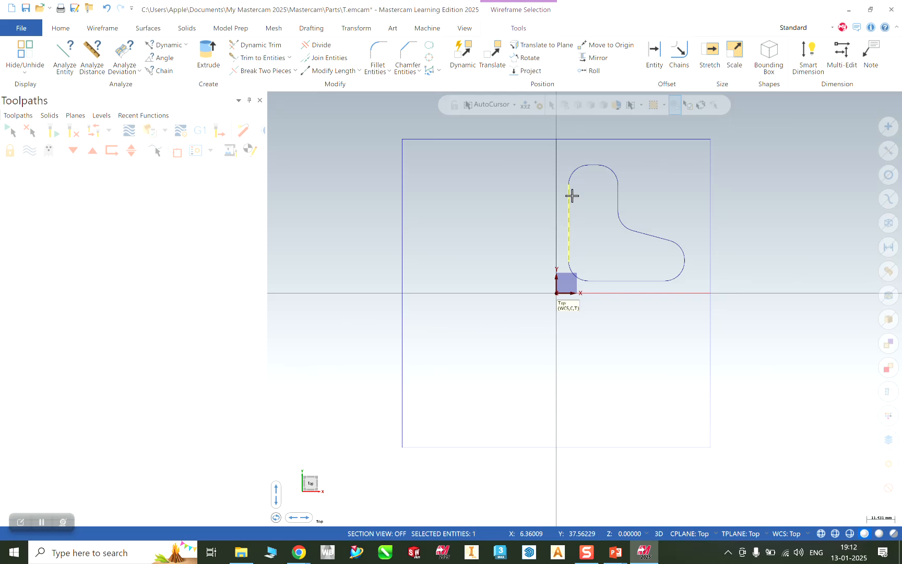
left_click(588, 168)
left_click(598, 167)
left_click(593, 165)
left_click(618, 205)
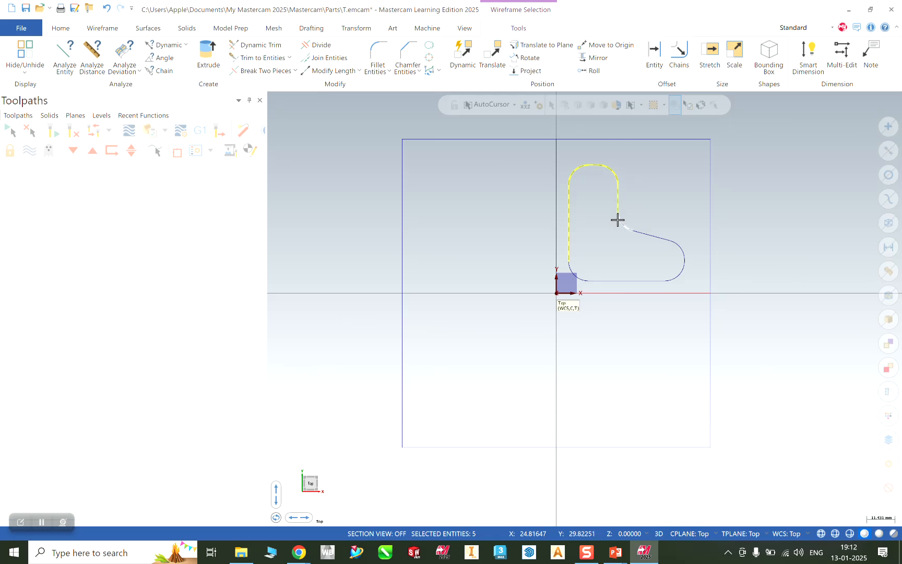
left_click(623, 225)
left_click(644, 235)
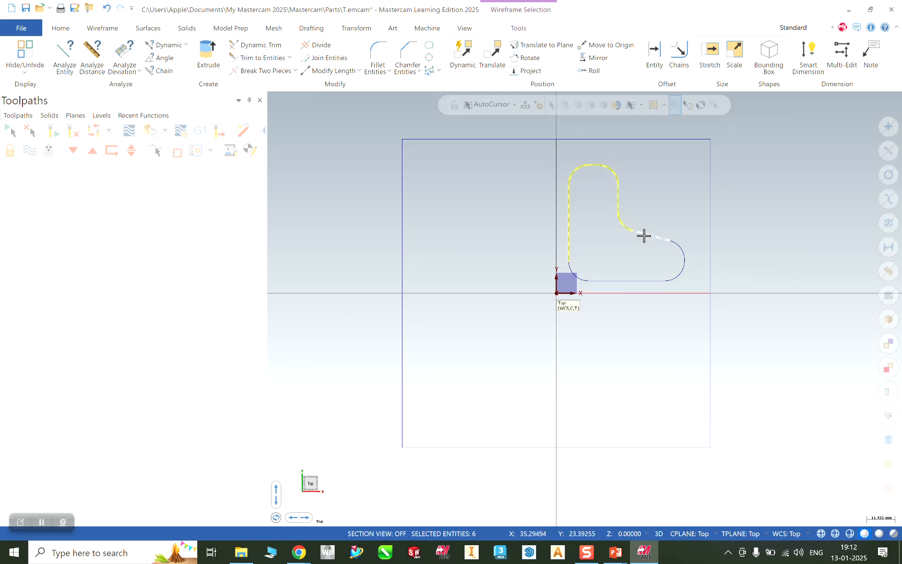
left_click(682, 267)
left_click(634, 281)
left_click(572, 273)
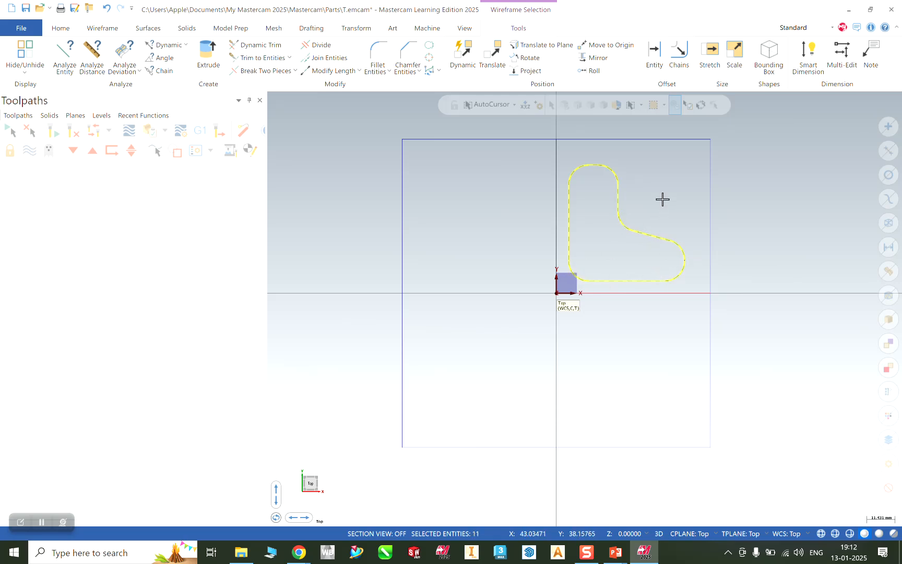
left_click(356, 29)
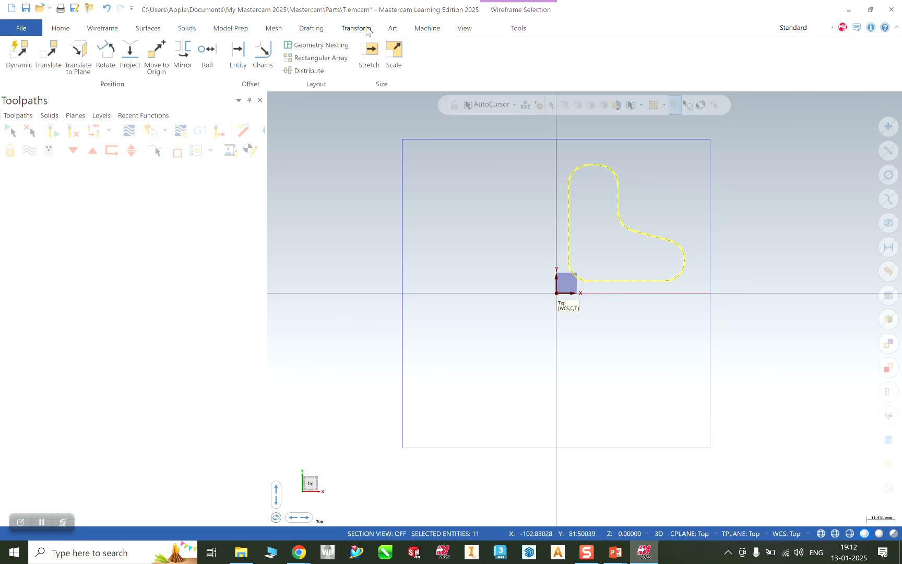
Set up a Mirror copy of the pocket outline about both the X and Y axes.
left_click(186, 55)
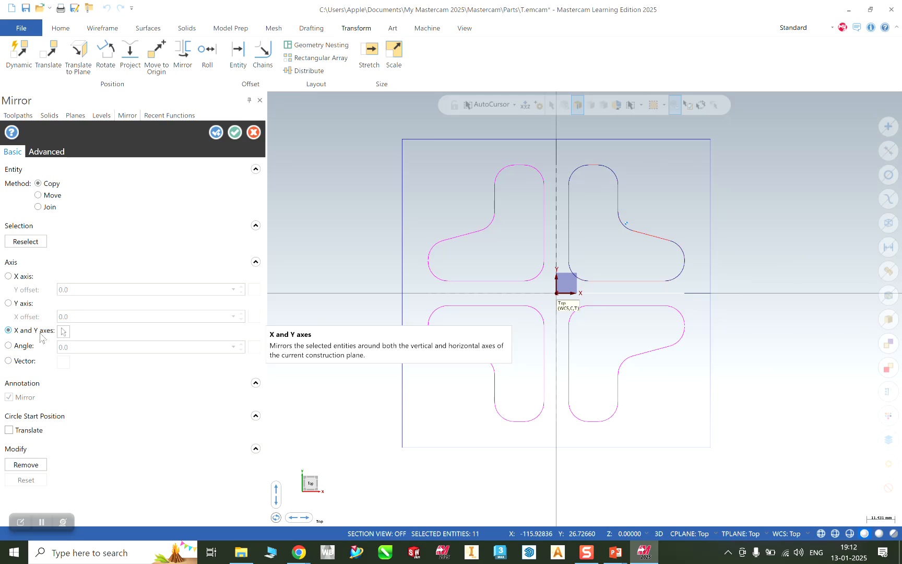
left_click(9, 277)
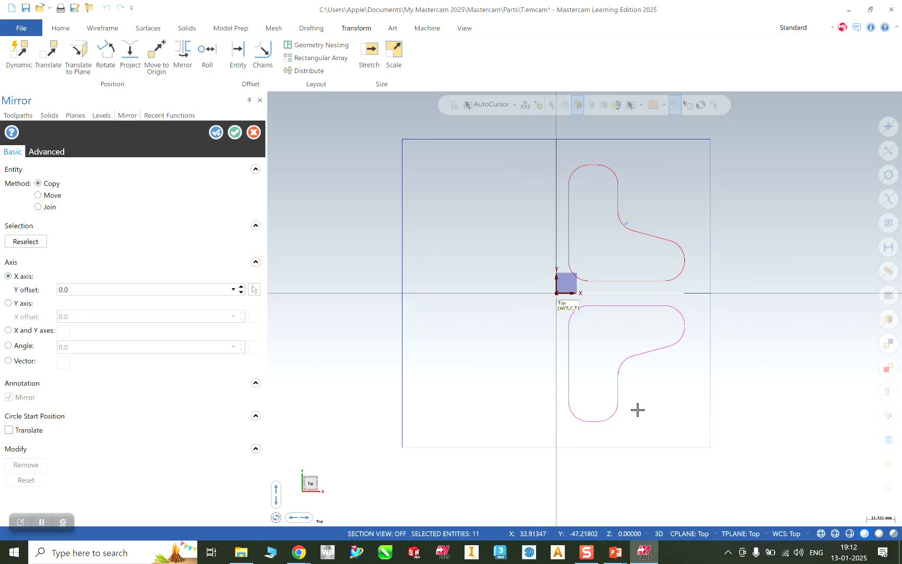
left_click(15, 308)
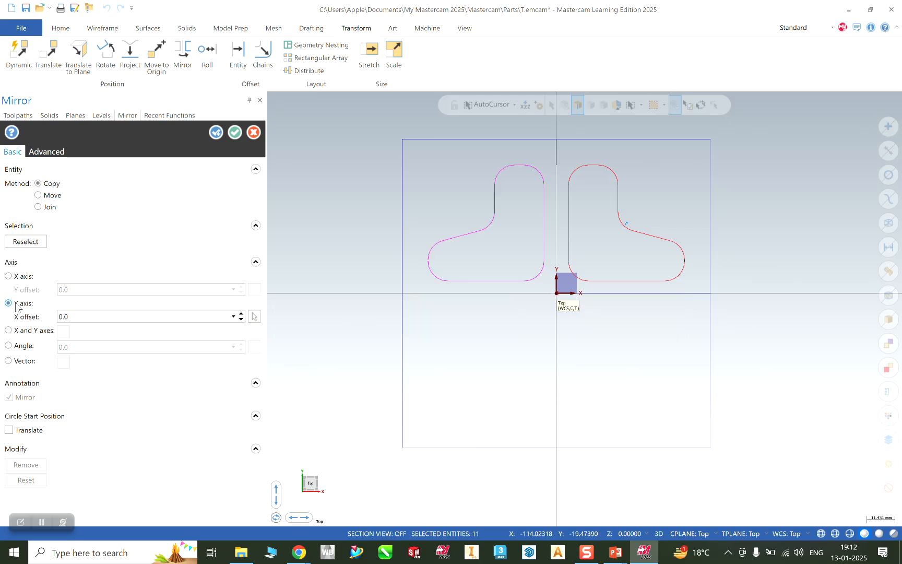
left_click(15, 332)
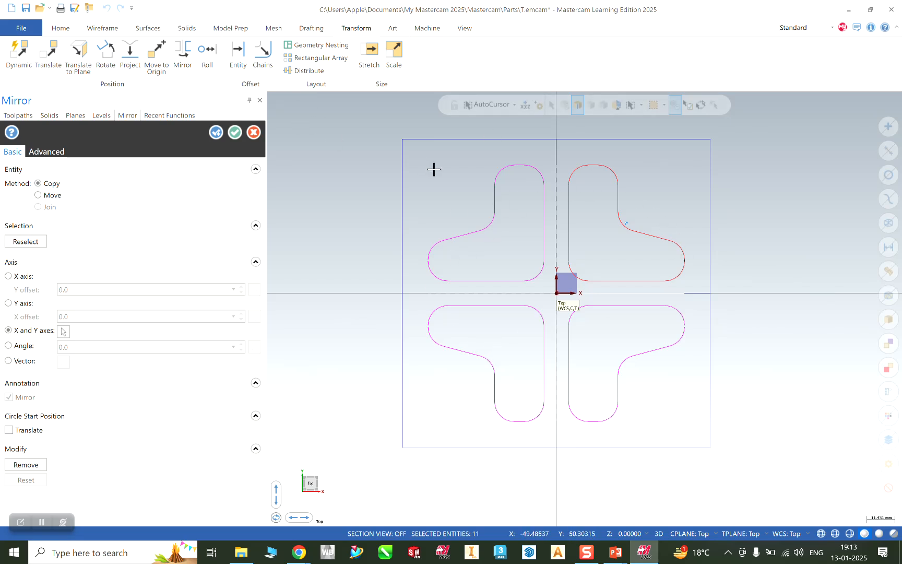
Commit the mirrored pocket copies and check the plate drawing on PowerPoint slide 4.
left_click(234, 132)
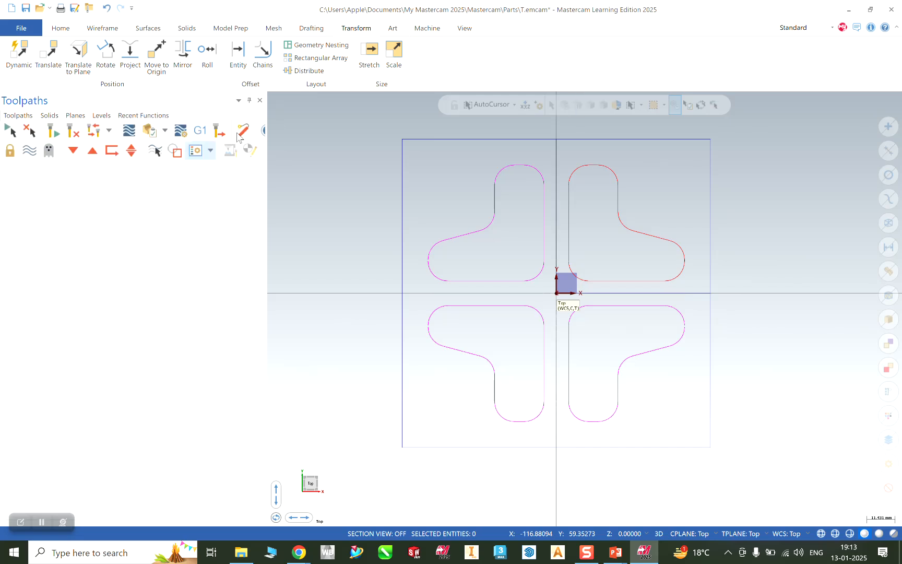
left_click(616, 548)
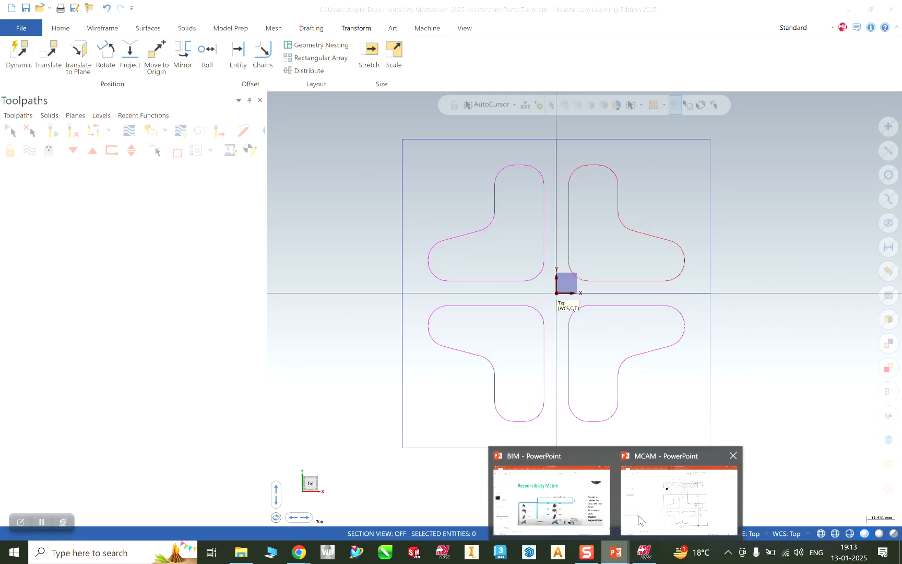
left_click(674, 501)
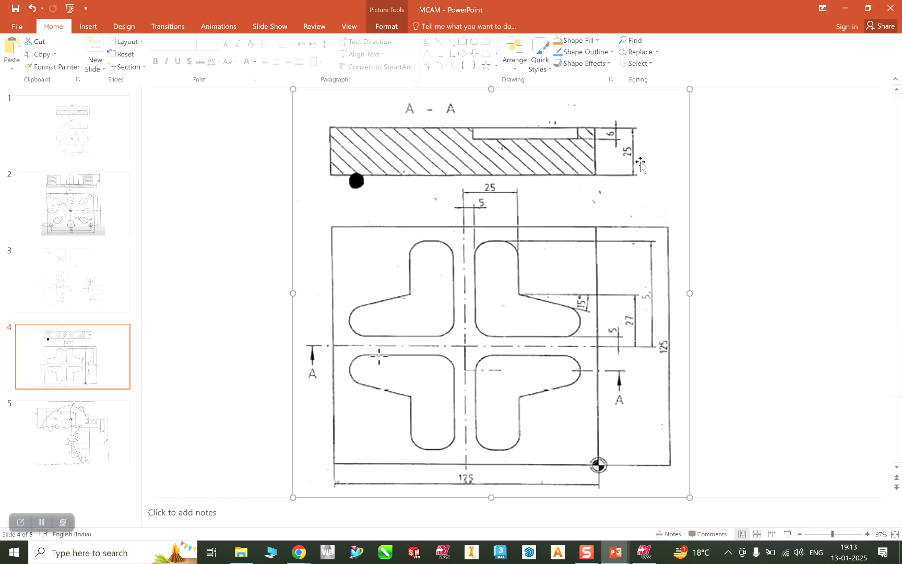
left_click(846, 8)
In isometric view, extrude the square outline 25 mm downward into a solid plate.
right_click(334, 220)
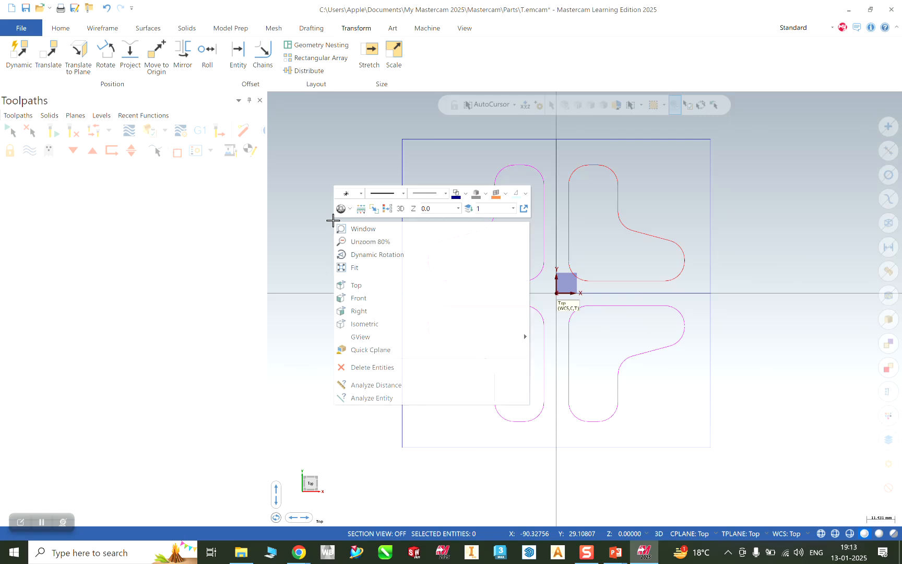
left_click(370, 323)
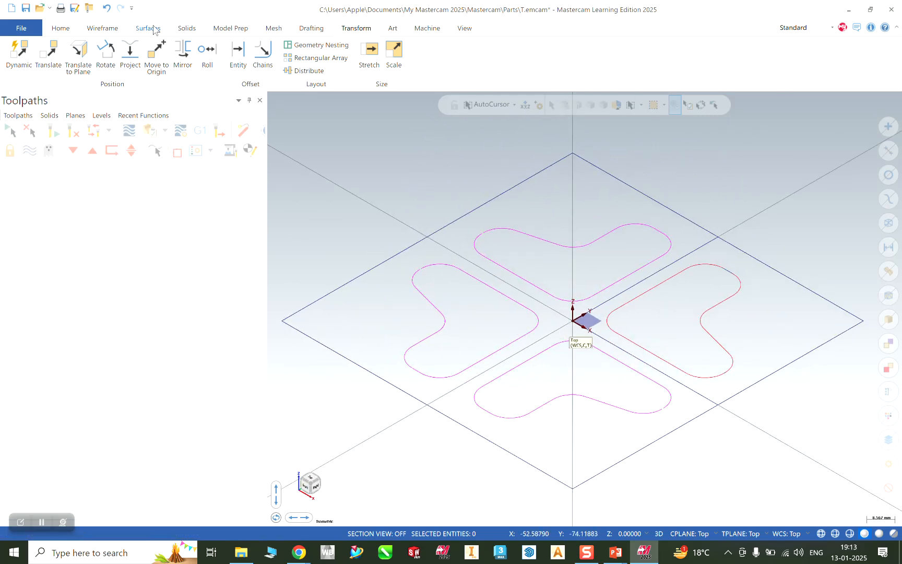
left_click(182, 28)
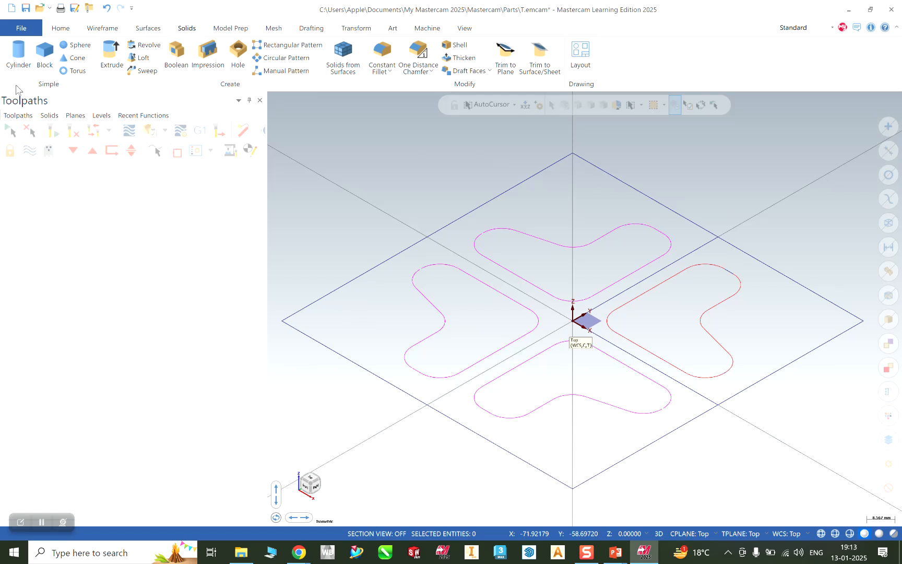
left_click(110, 62)
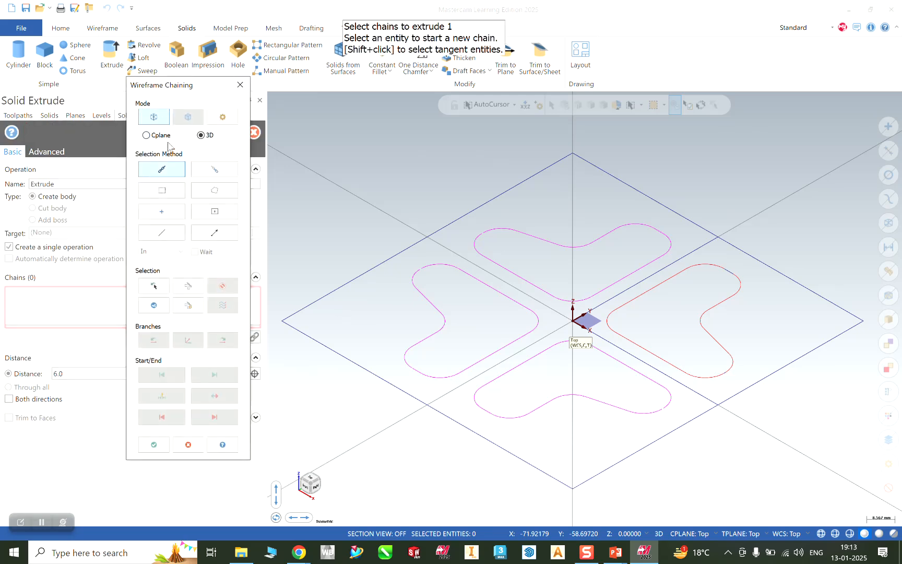
left_click(350, 284)
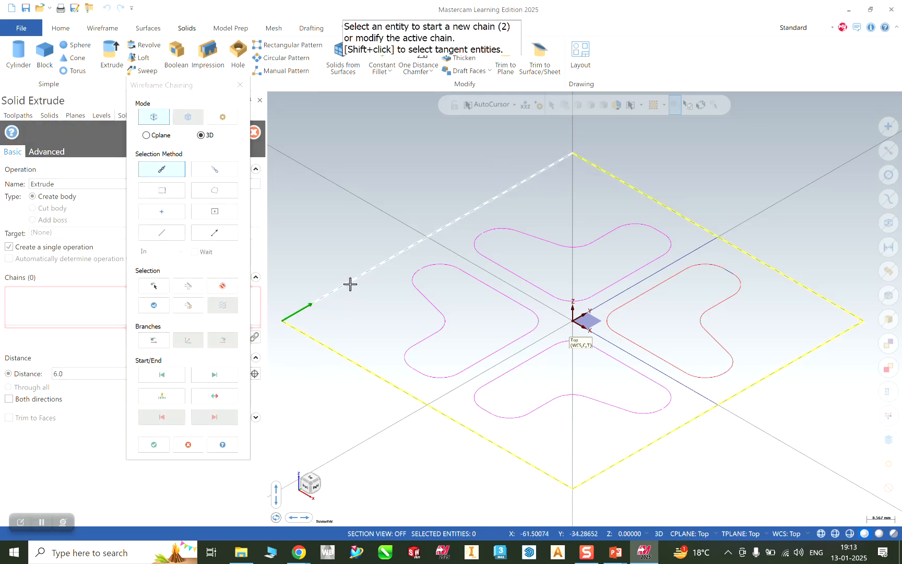
left_click(154, 444)
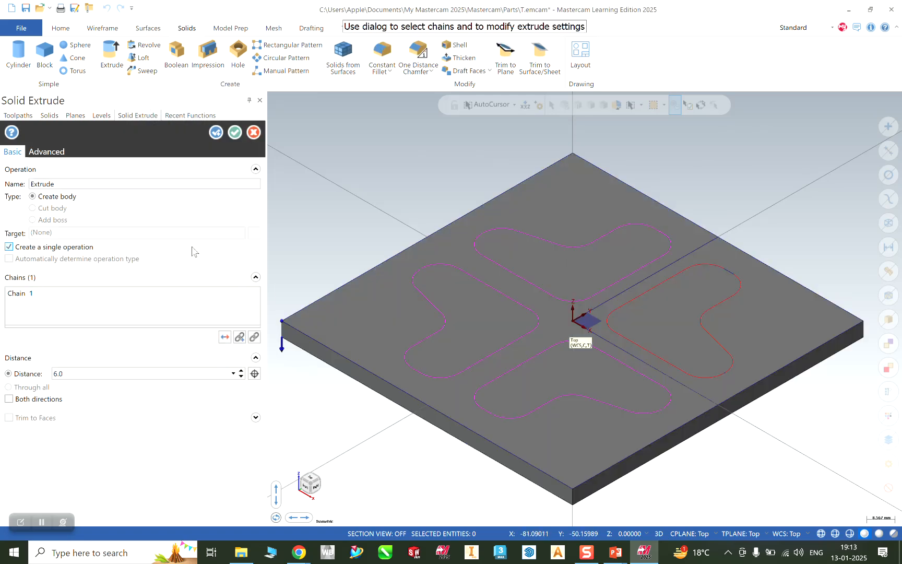
double_click(75, 373)
left_click(224, 338)
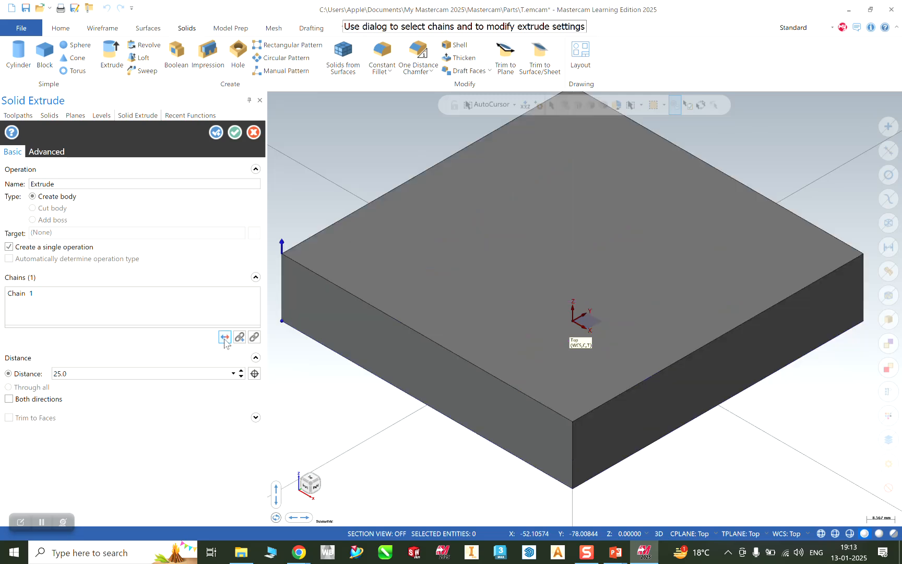
left_click(225, 338)
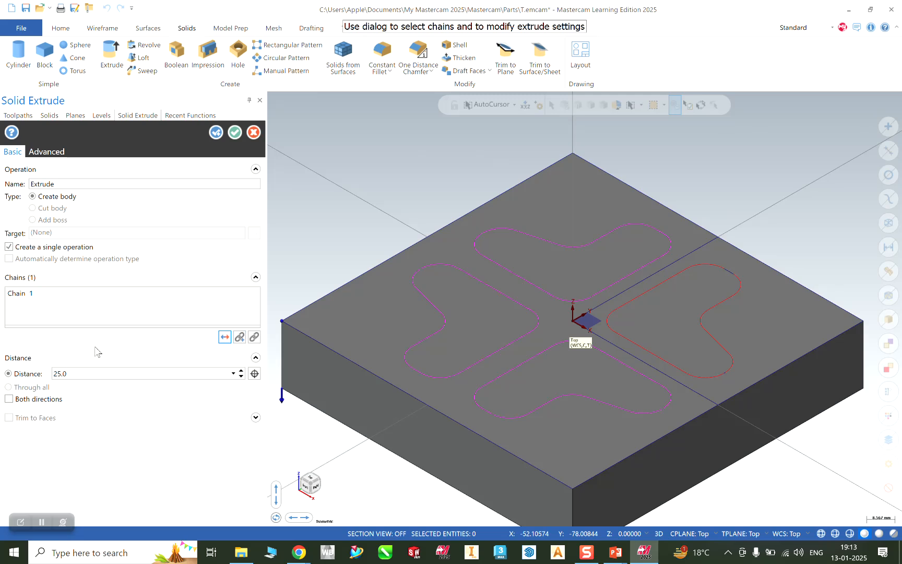
left_click(235, 133)
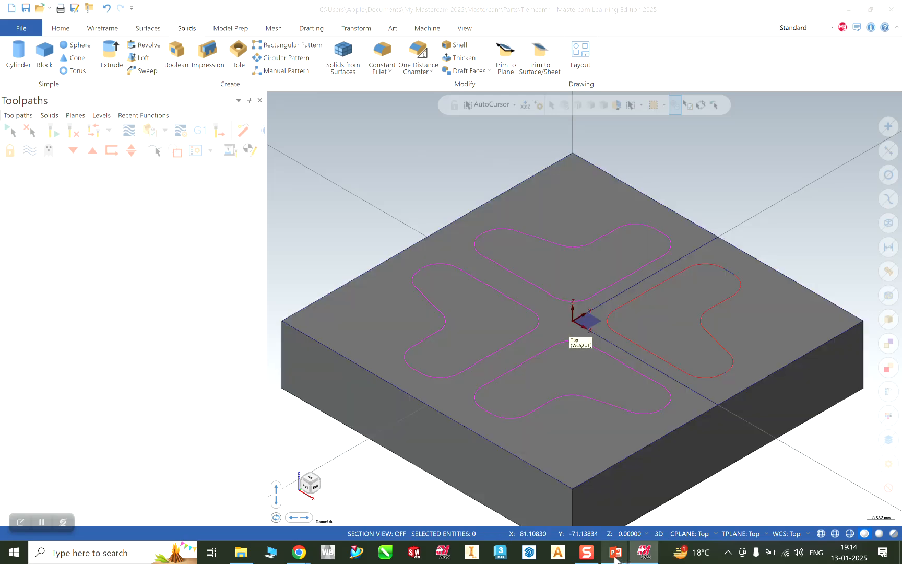
mouse_move(609, 558)
left_click(658, 517)
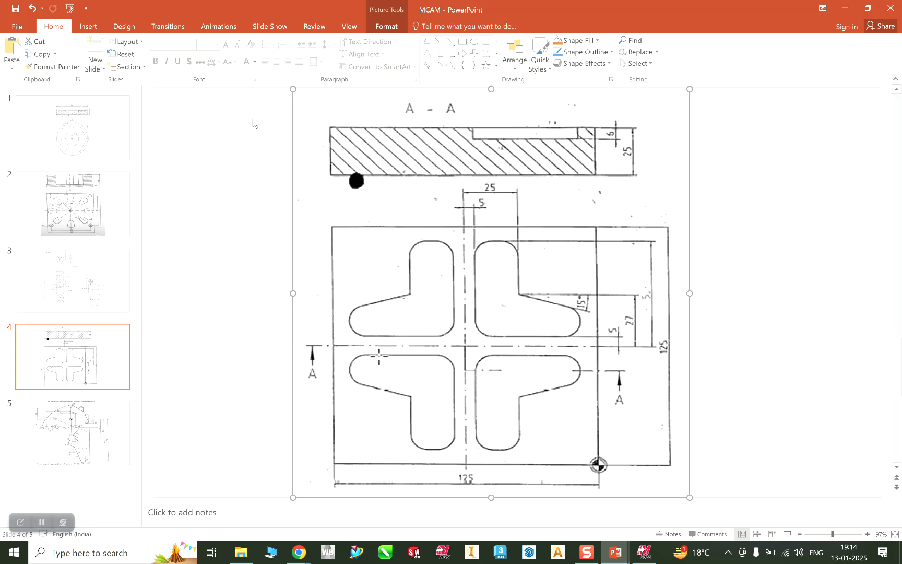
left_click(845, 8)
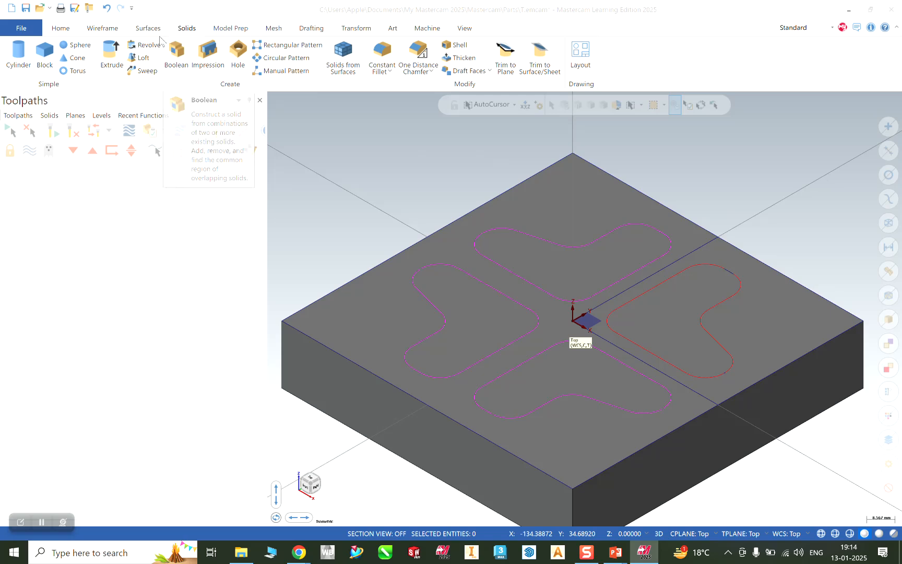
left_click(111, 56)
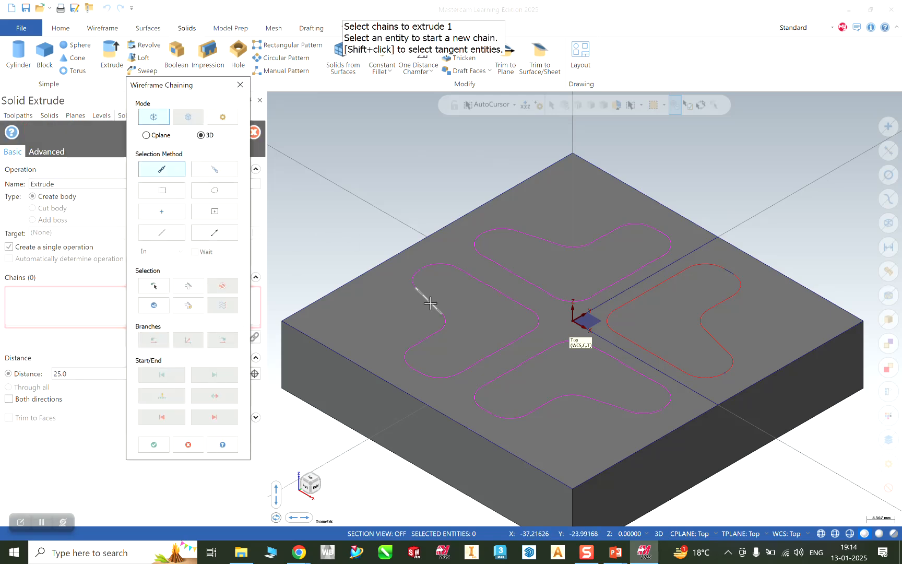
left_click(413, 290)
left_click(484, 253)
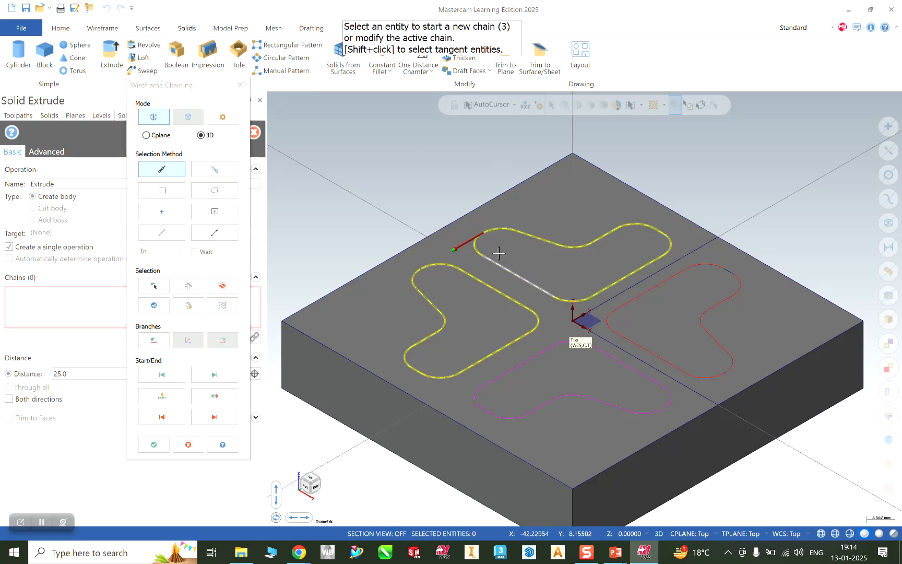
left_click(659, 283)
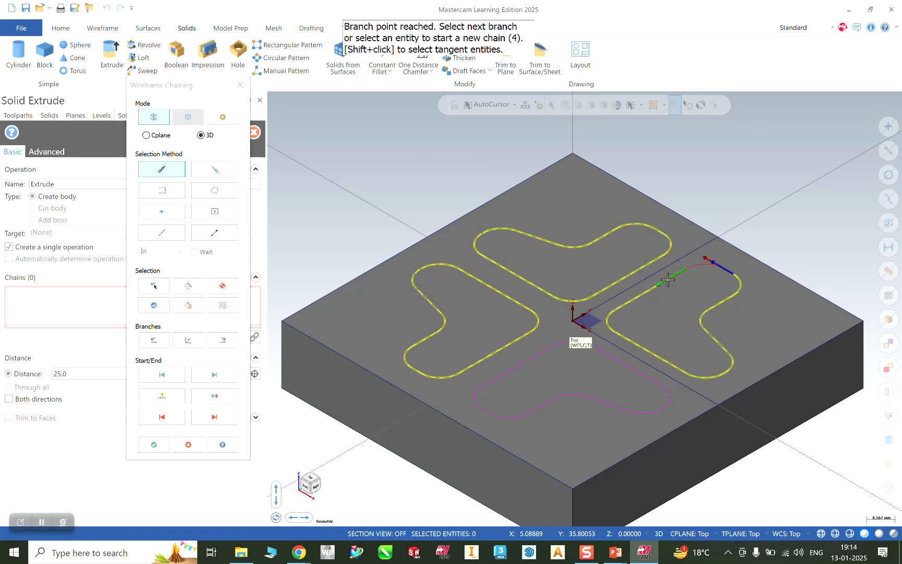
left_click(641, 375)
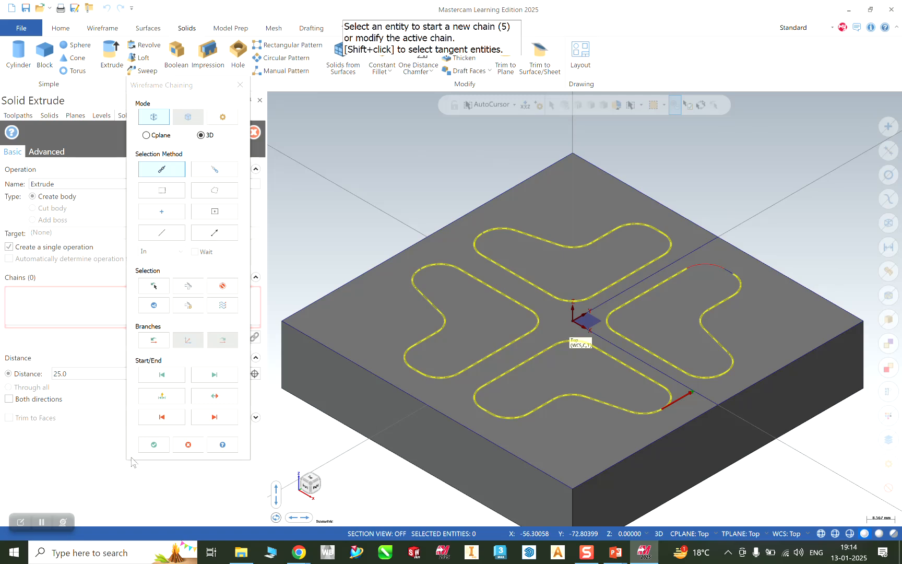
left_click(154, 444)
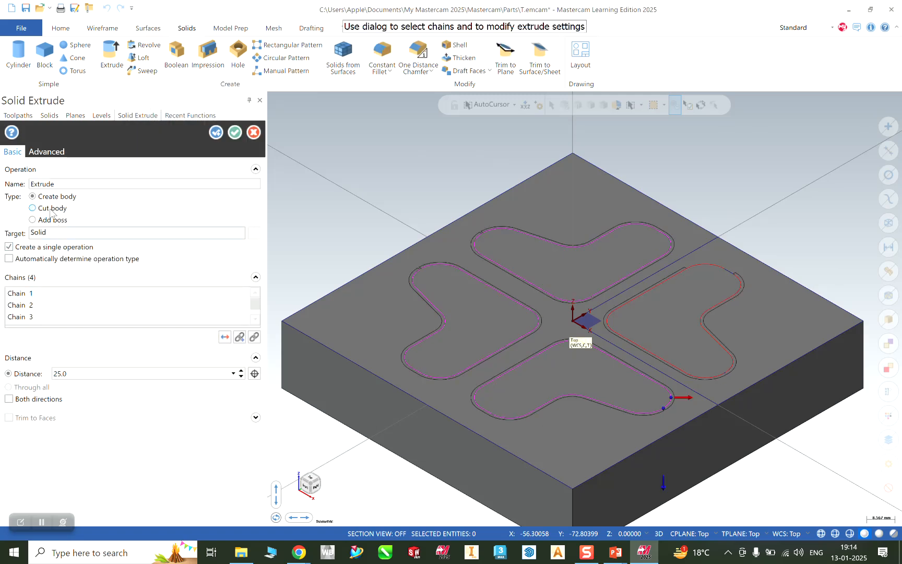
left_click(51, 211)
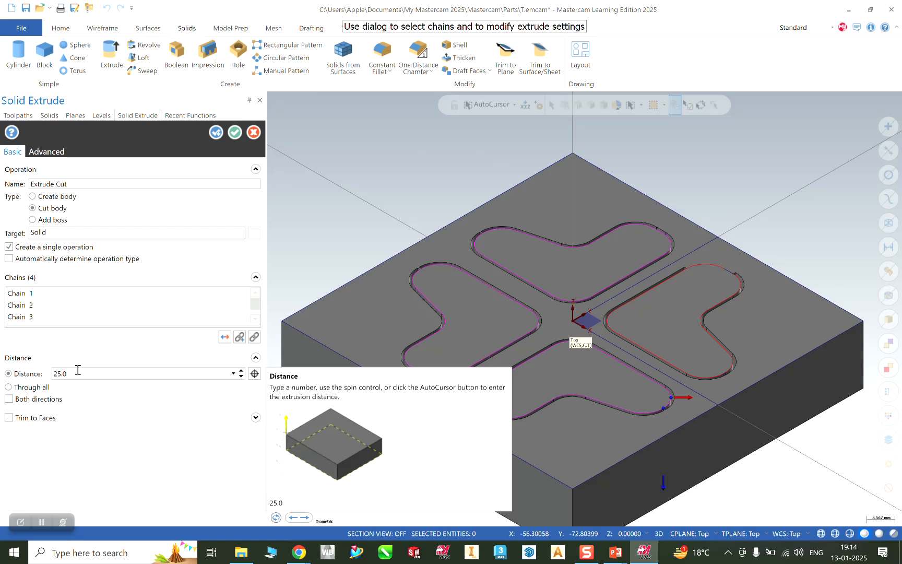
mouse_move(841, 274)
middle_mouse_down()
mouse_move(817, 272)
mouse_move(784, 303)
mouse_move(793, 338)
mouse_move(805, 343)
mouse_move(819, 330)
mouse_move(825, 266)
middle_mouse_up()
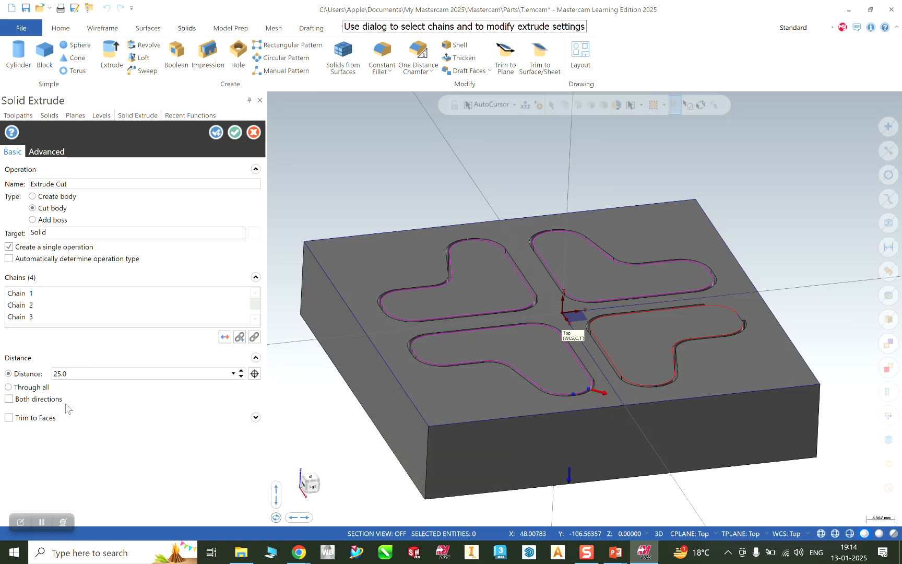
double_click(65, 376)
type("6")
left_click(78, 316)
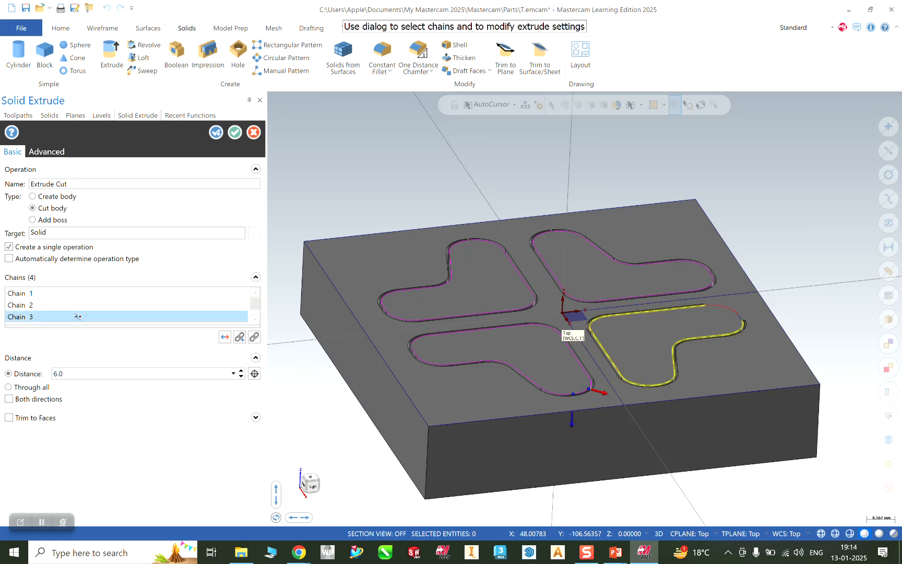
middle_click_drag(686, 481, 653, 507)
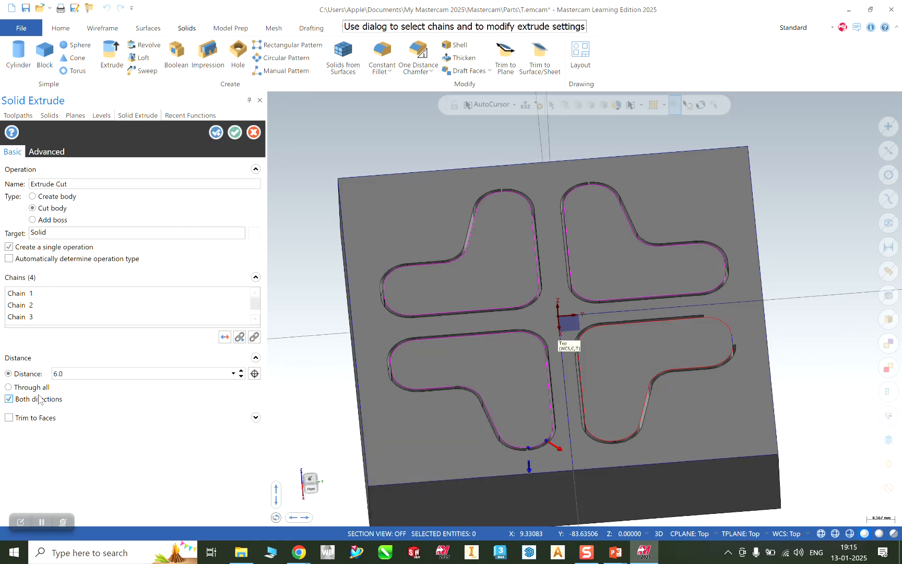
left_click(38, 391)
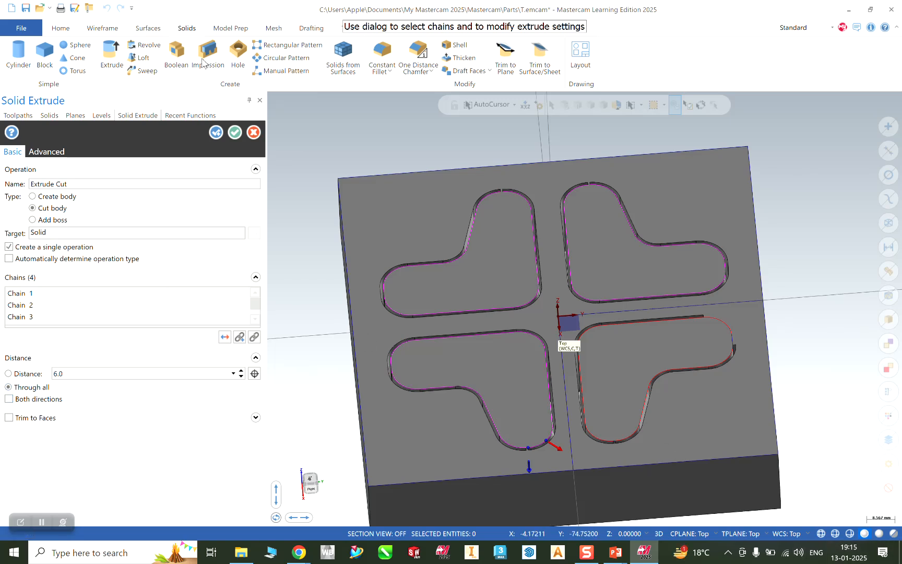
left_click(254, 134)
middle_click_drag(541, 170, 739, 254)
scroll(746, 249, "up", 4)
middle_click_drag(797, 189, 786, 243)
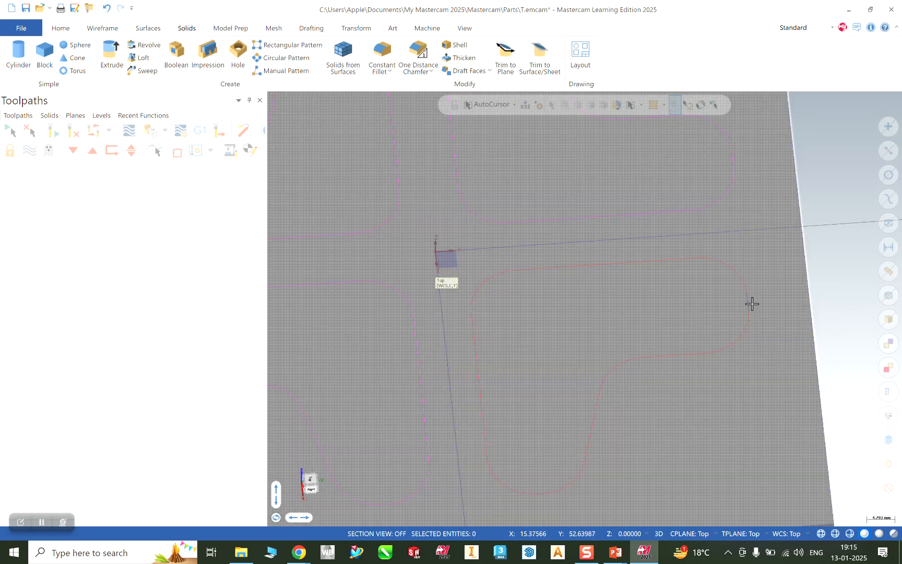
scroll(745, 291, "down", 4)
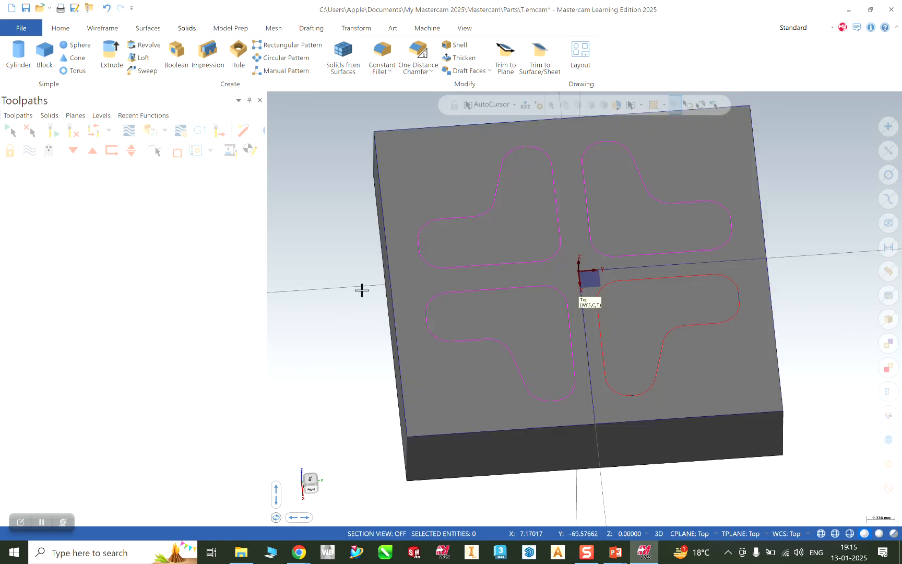
Start a new file, discarding the unsaved changes to T.emcam.
left_click(13, 30)
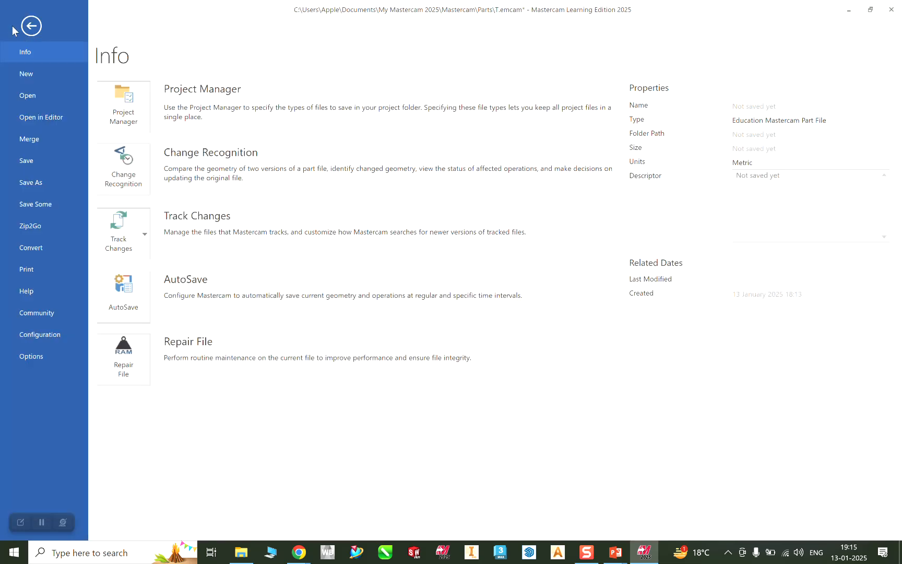
left_click(26, 73)
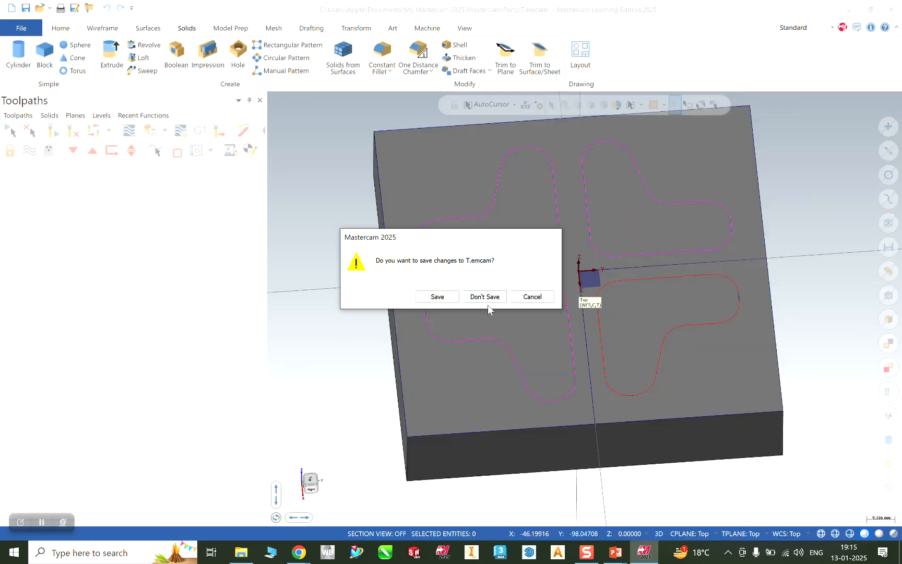
left_click(491, 299)
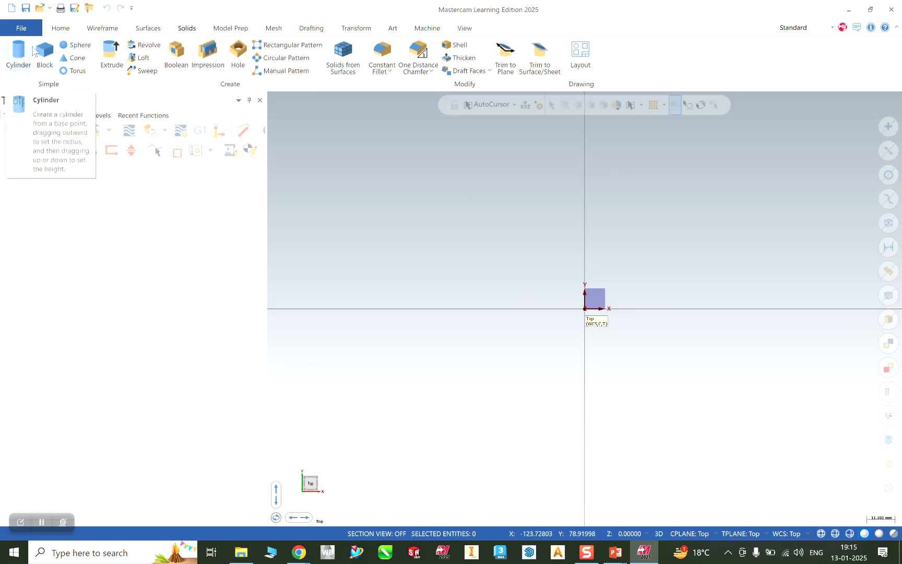
Open Rough Mill.emcam from the Recent Documents list.
left_click(30, 33)
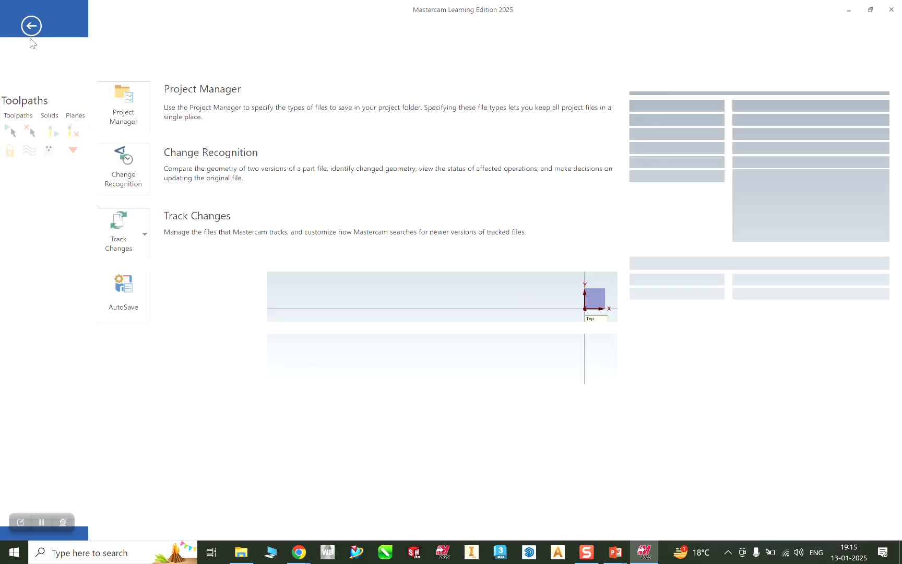
left_click(36, 94)
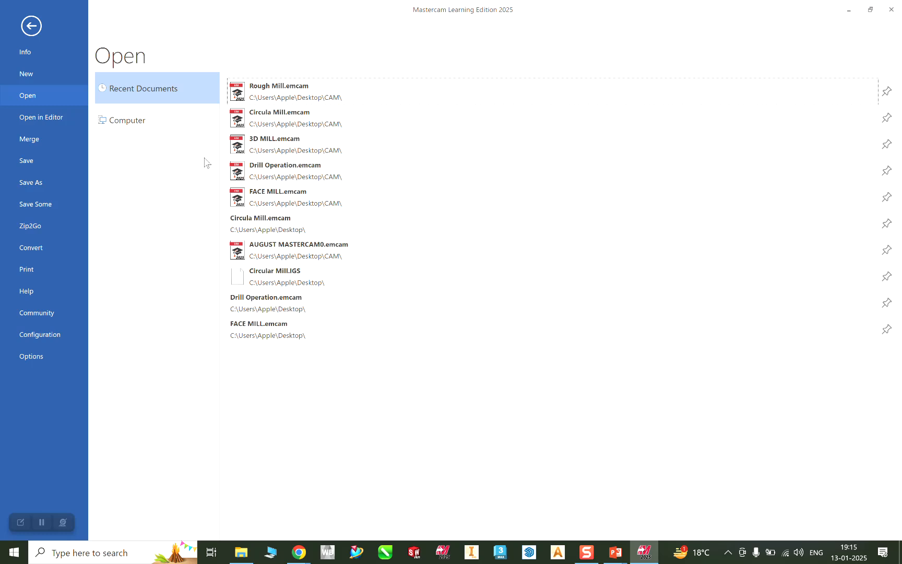
left_click(276, 94)
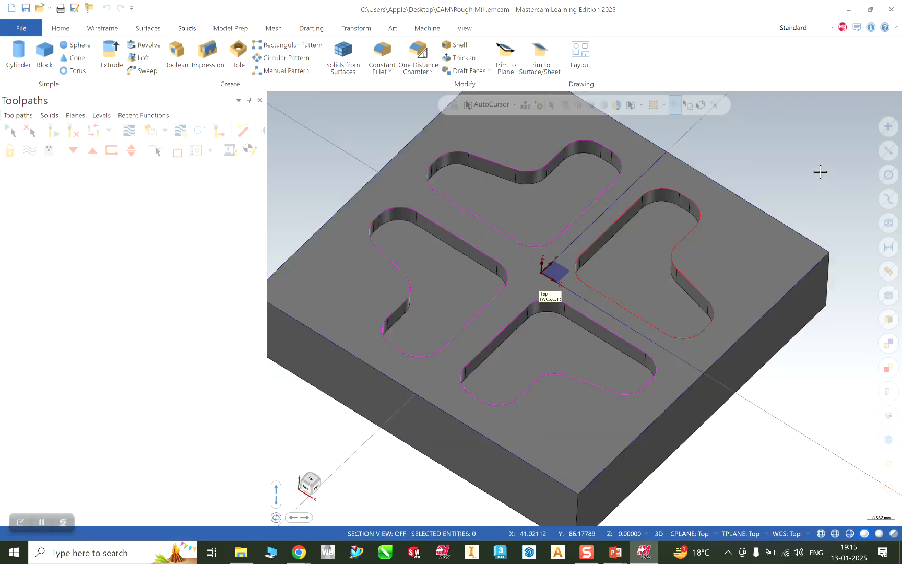
scroll(830, 203, "down", 1)
scroll(794, 147, "down", 1)
scroll(781, 133, "up", 1)
Add a Mill Default MM machine group and open its Stock setup page.
mouse_move(777, 158)
middle_mouse_down()
mouse_move(753, 141)
mouse_move(779, 151)
mouse_move(768, 146)
middle_mouse_up()
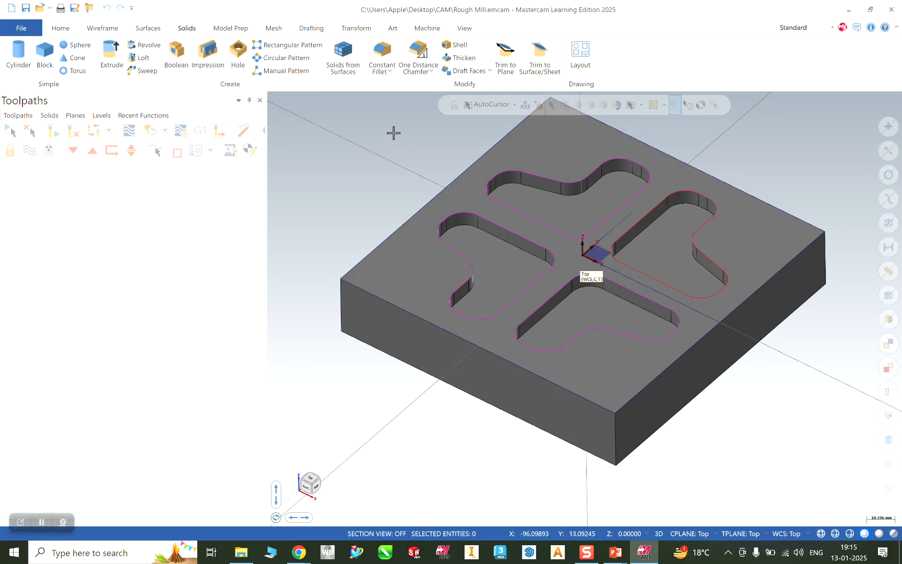
left_click(423, 29)
left_click(16, 72)
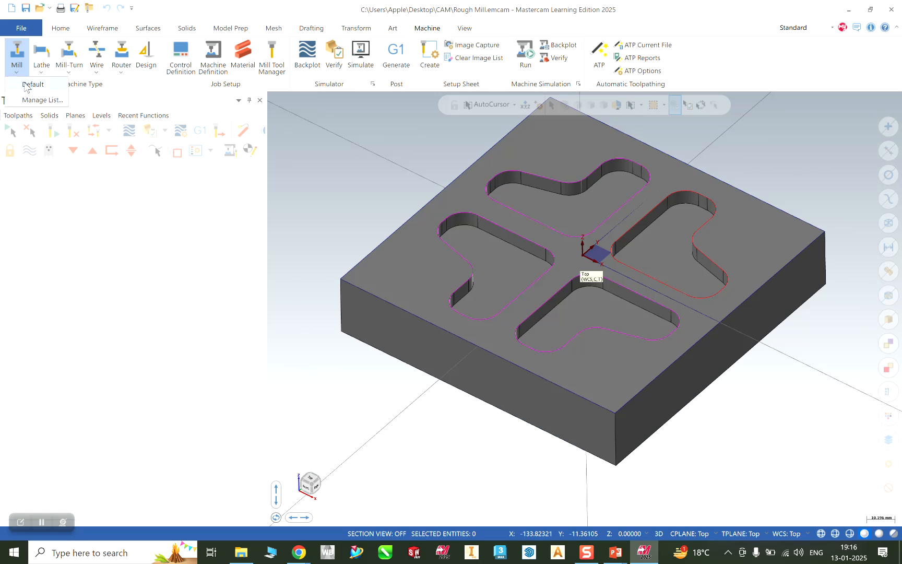
left_click(25, 85)
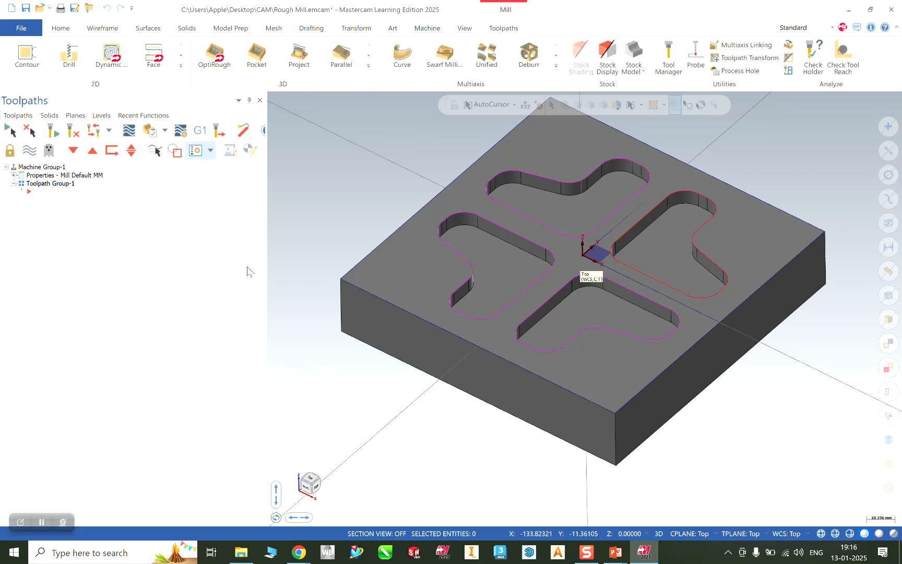
left_click(14, 175)
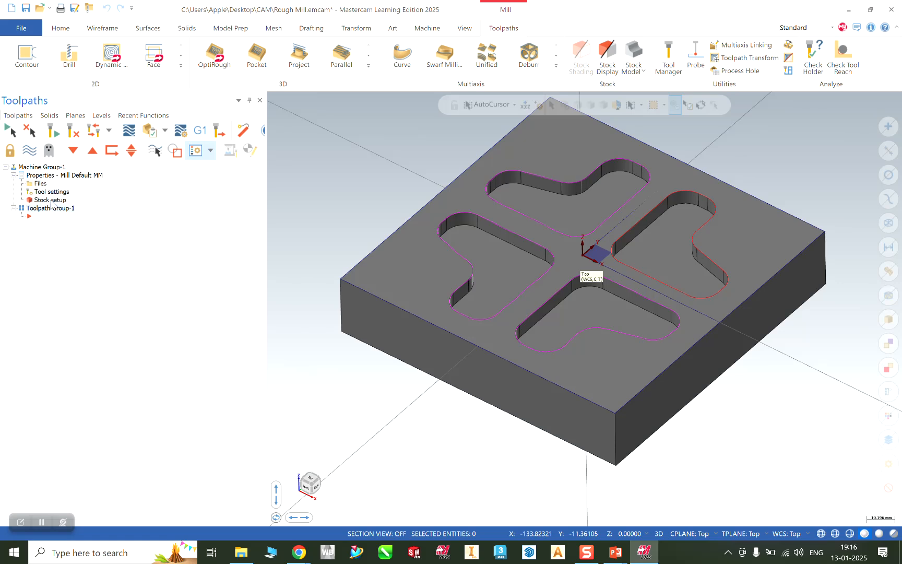
left_click(51, 201)
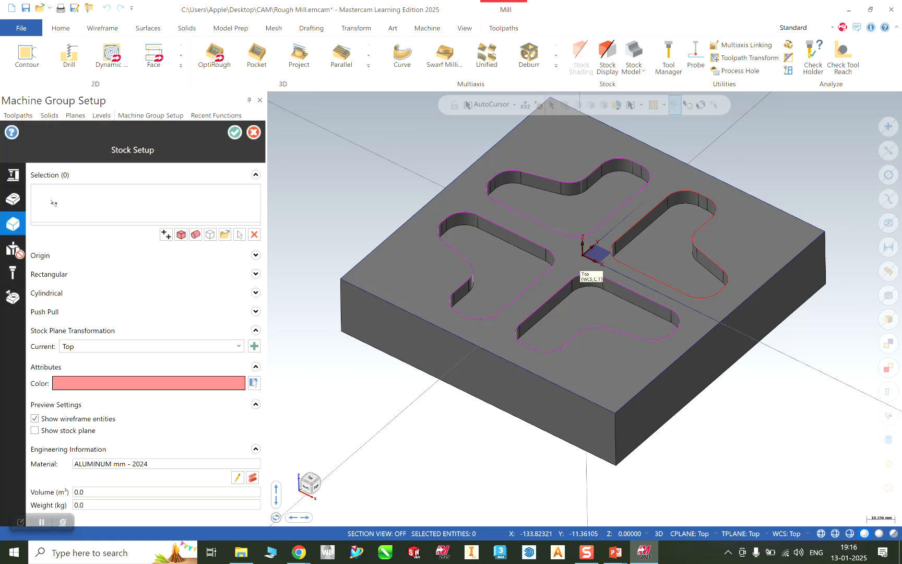
Define a 125 × 125 × 25 rectangular stock bounding the solid plate.
left_click(181, 234)
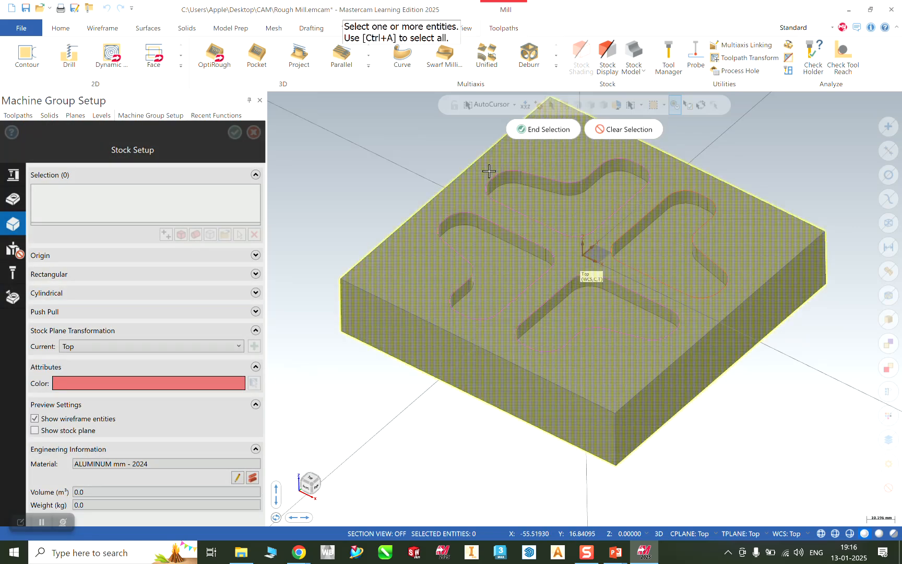
left_click(536, 131)
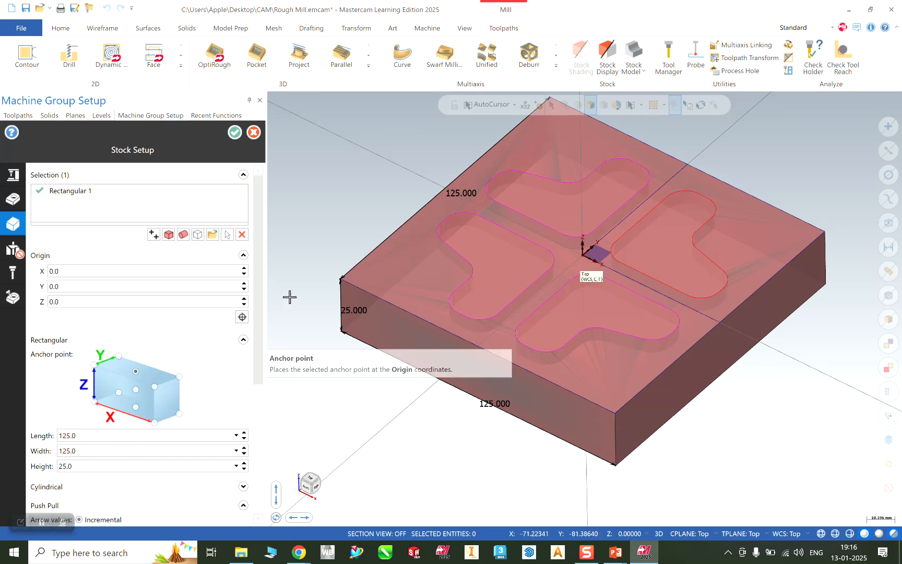
left_click(234, 134)
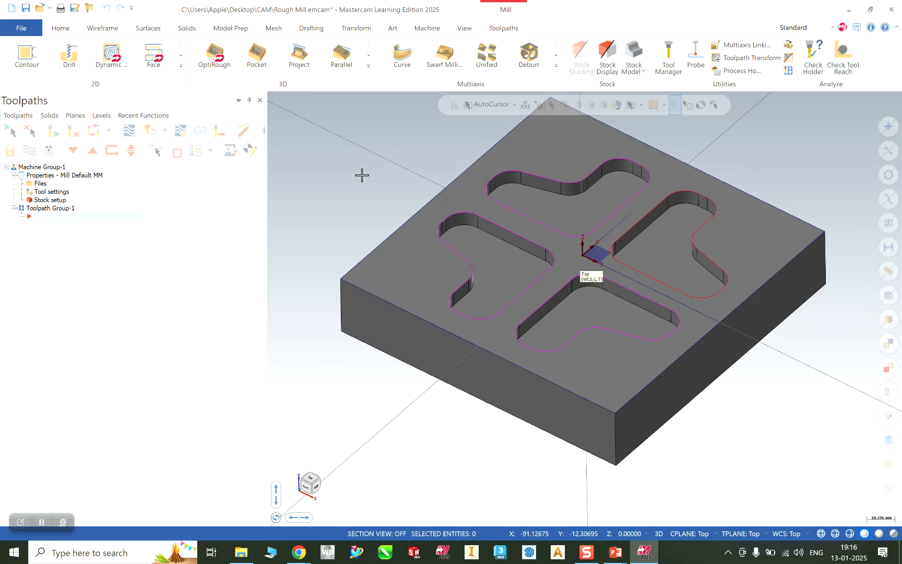
Choose Area Roughing from the expanded 3D toolpath gallery.
left_click(368, 66)
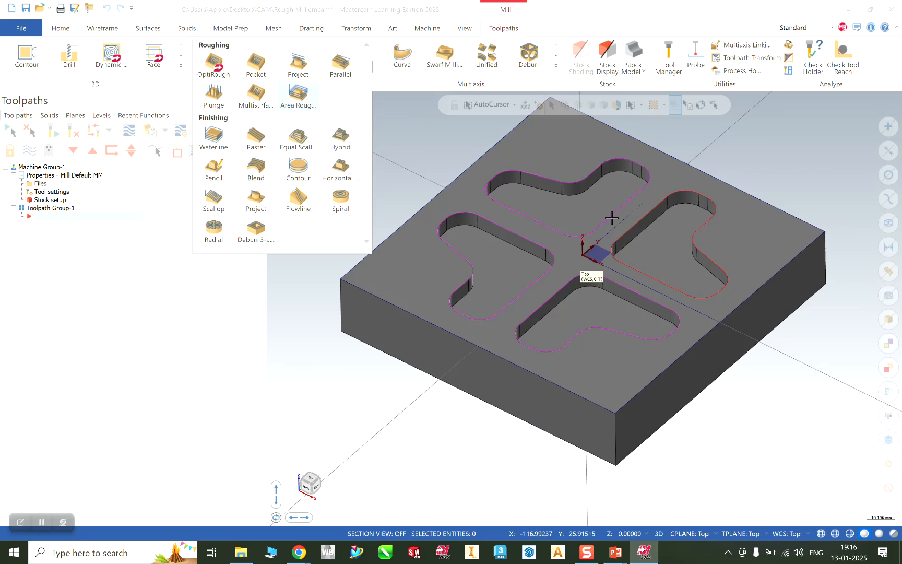
left_click(305, 94)
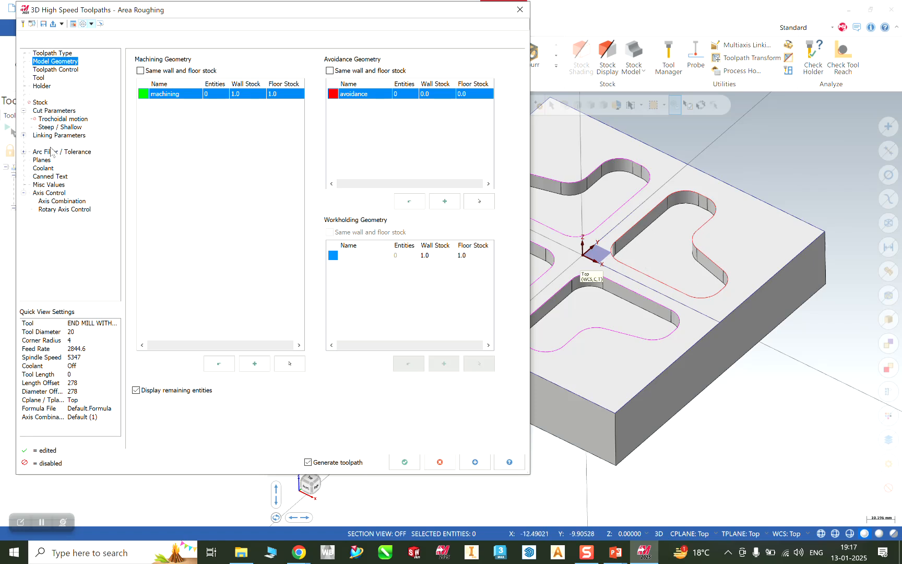
Set machining floor stock to 0.0 and pick the whole plate solid as machining geometry.
left_click(283, 94)
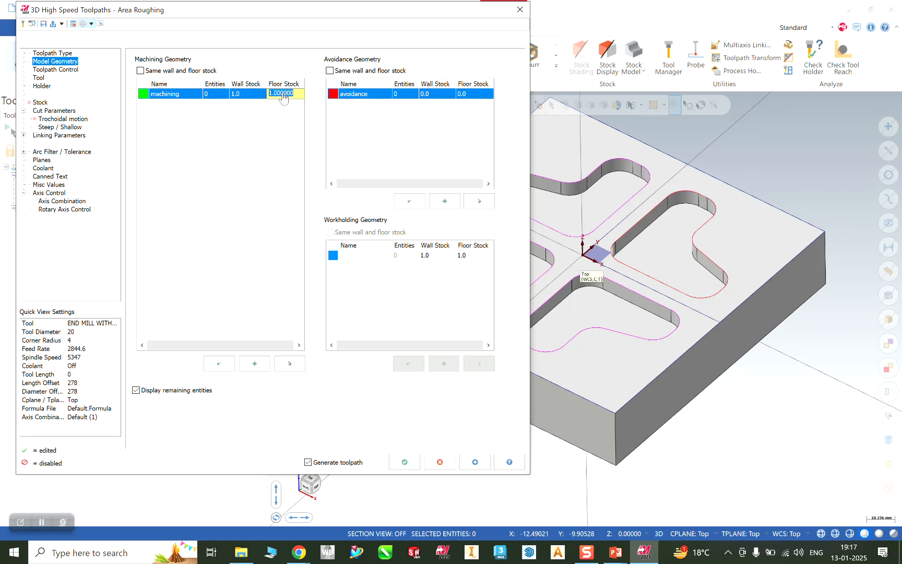
type("0")
left_click(240, 129)
left_click(290, 363)
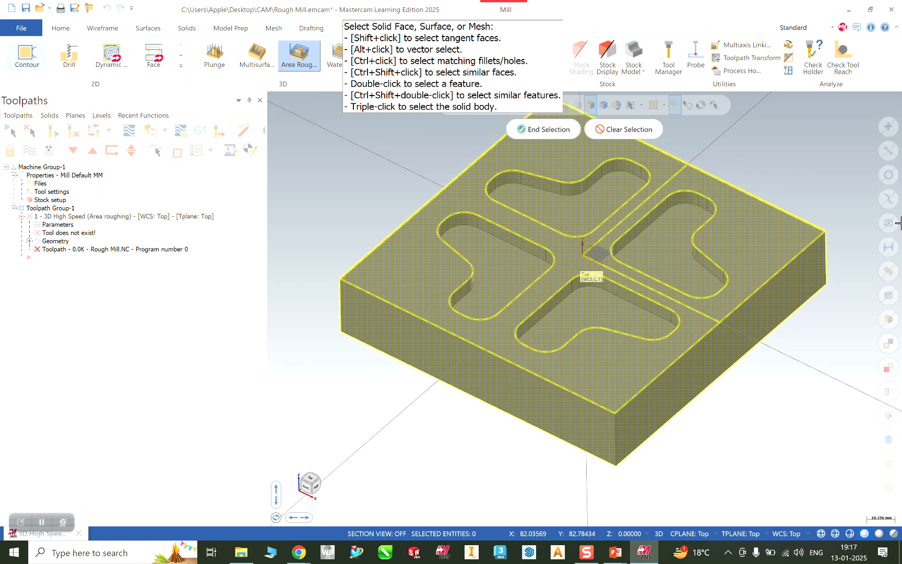
left_click(545, 130)
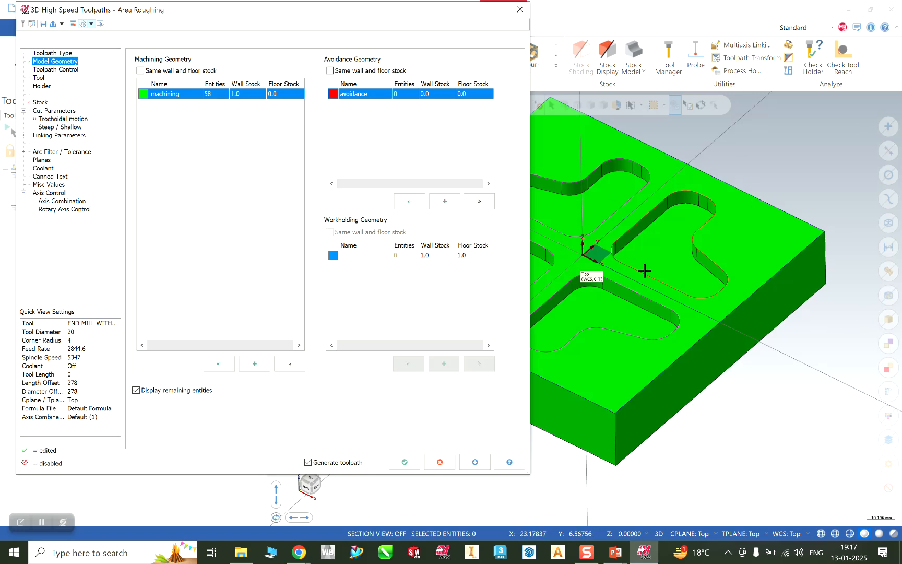
left_click_drag(382, 16, 380, 15)
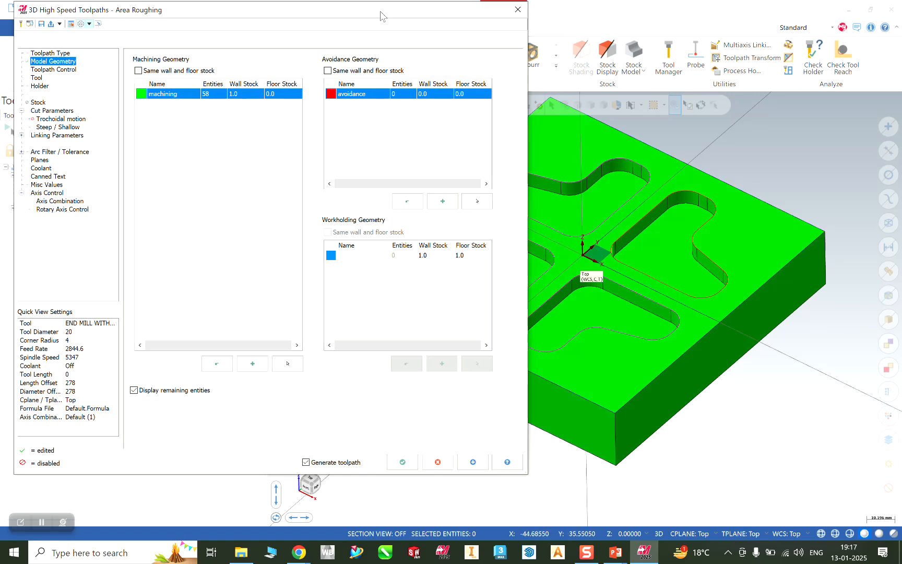
left_click(50, 70)
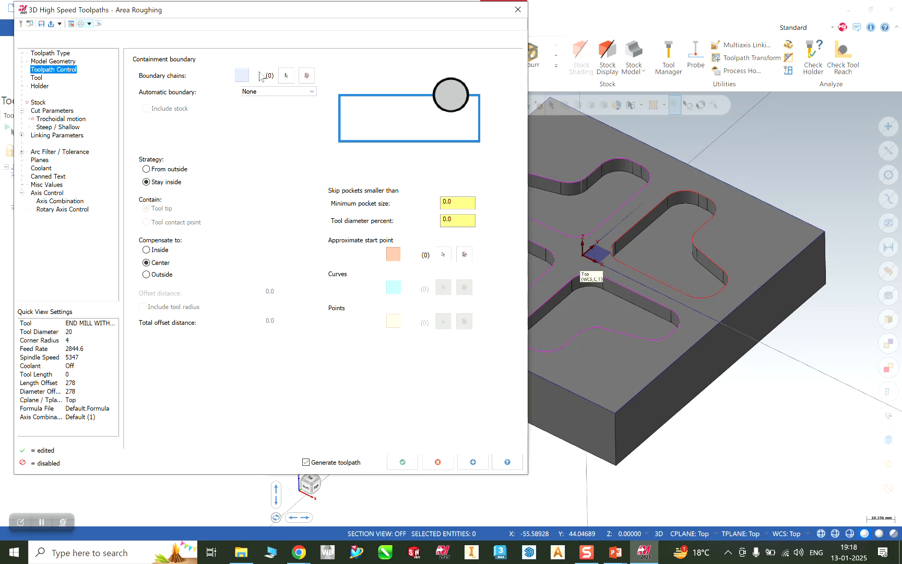
Start selecting a containment boundary chain in Wireframe Chaining.
left_click(286, 77)
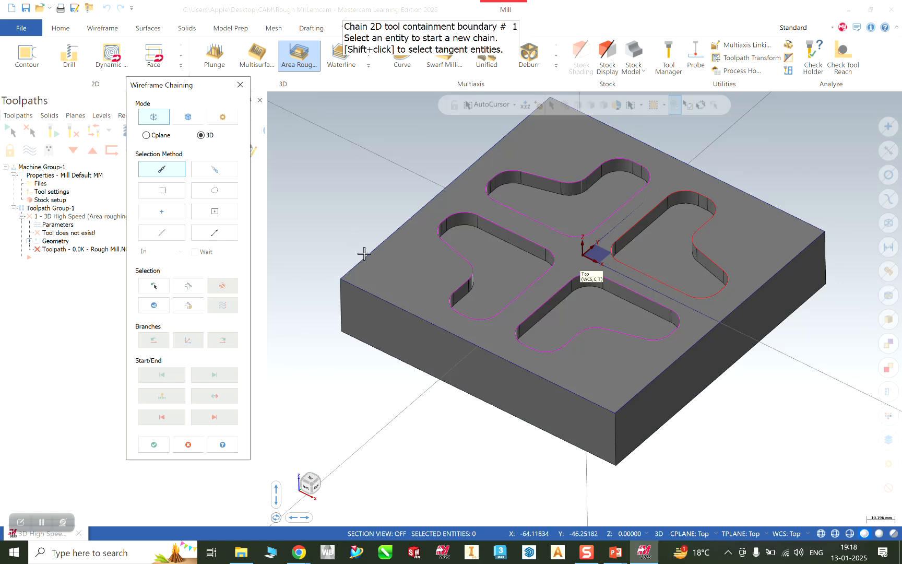
Chain the plate's outer top edge in Solids mode as the containment boundary.
left_click(194, 119)
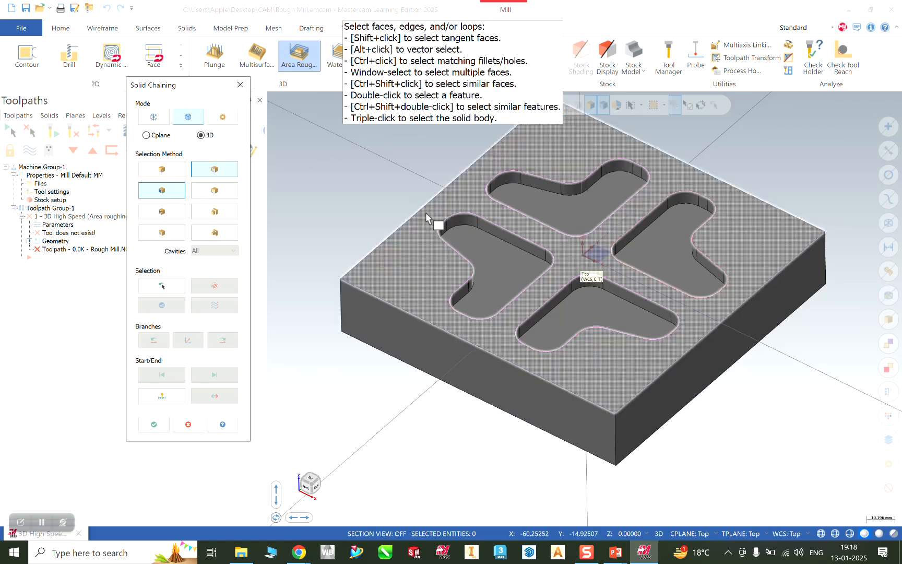
left_click(422, 211)
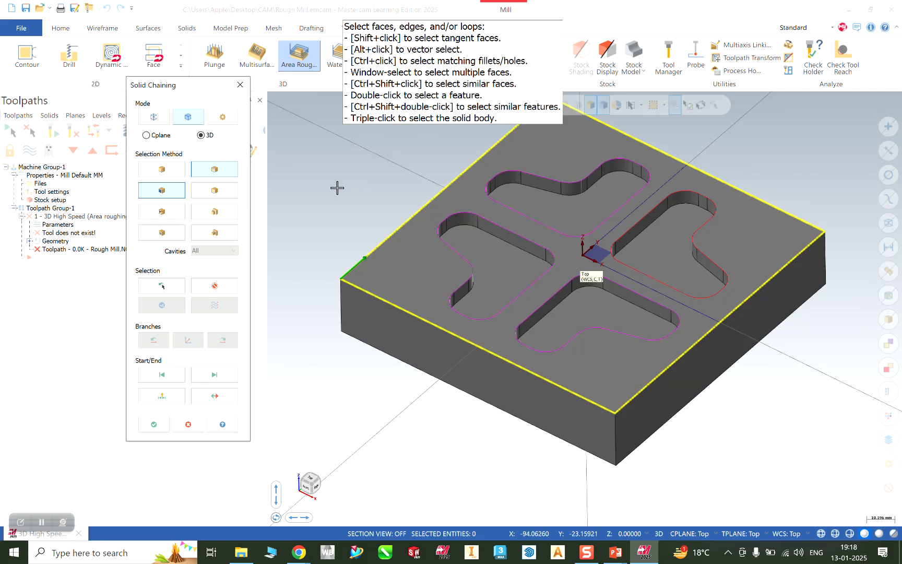
left_click(153, 424)
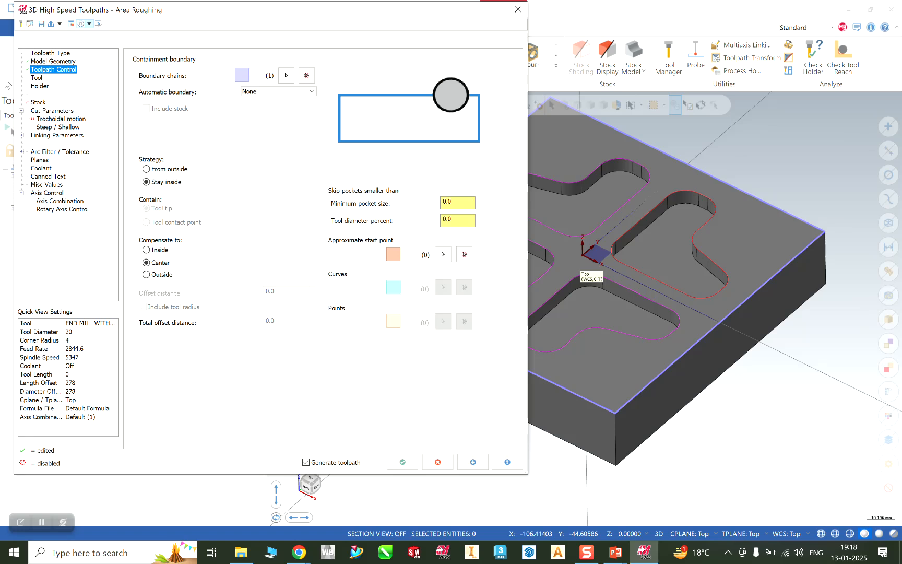
Load the FLAT END MILL - 10 from the library using a 10 mm diameter filter.
left_click(37, 78)
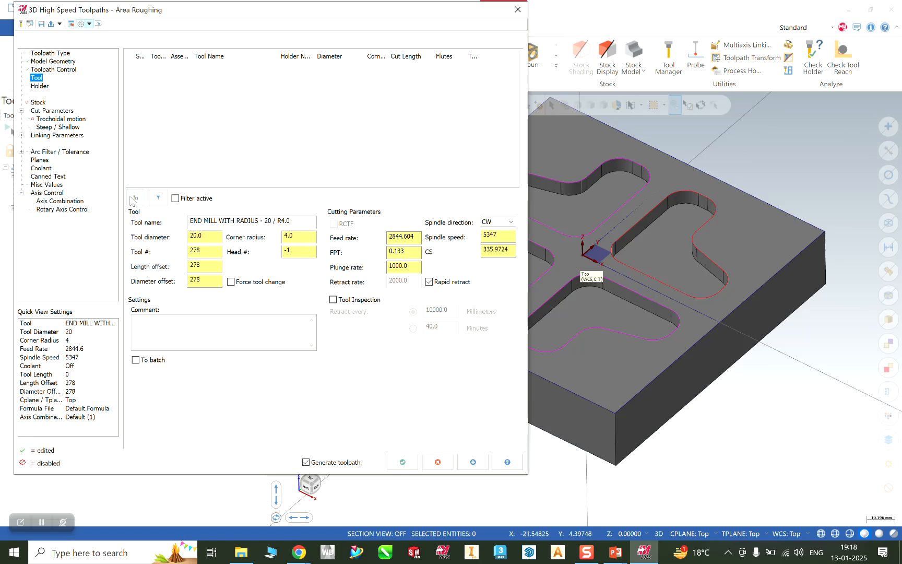
left_click(159, 198)
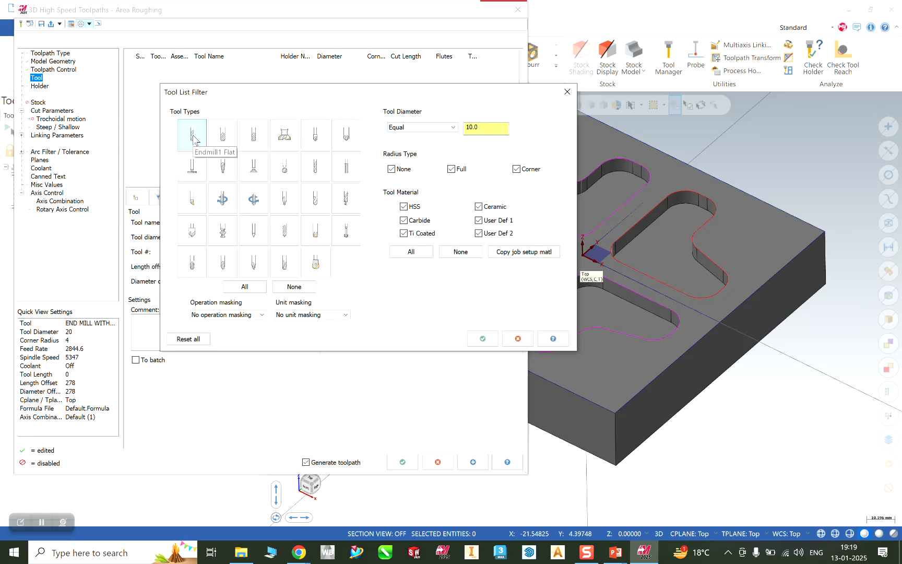
left_click(483, 338)
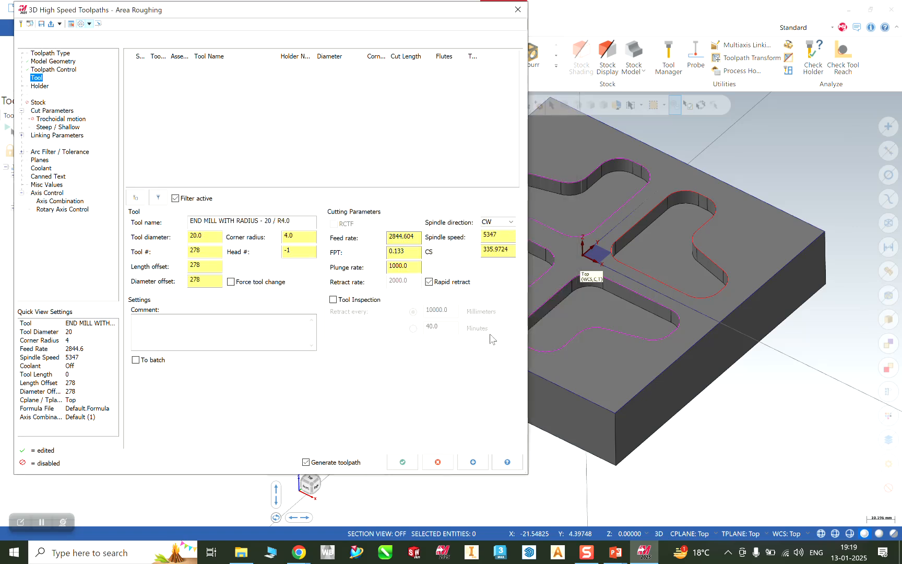
left_click(132, 196)
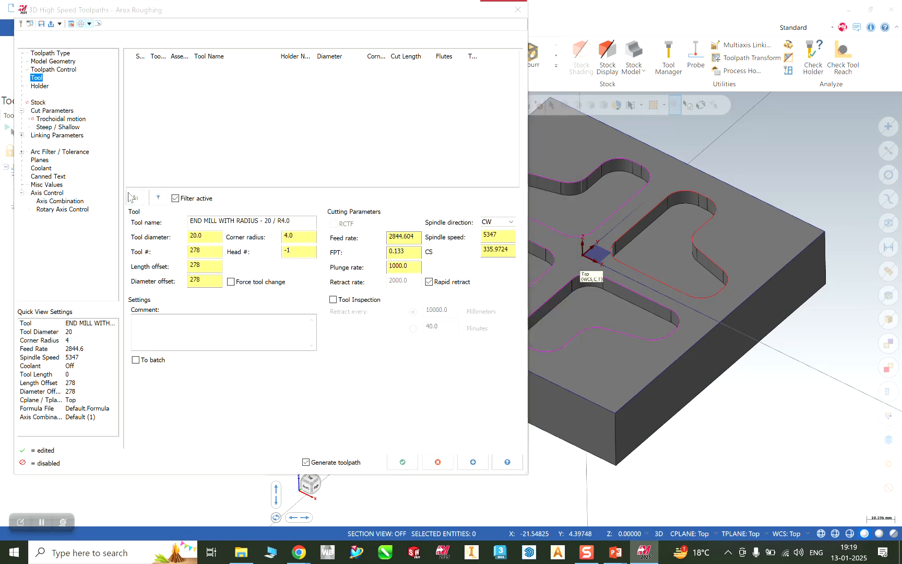
left_click(342, 75)
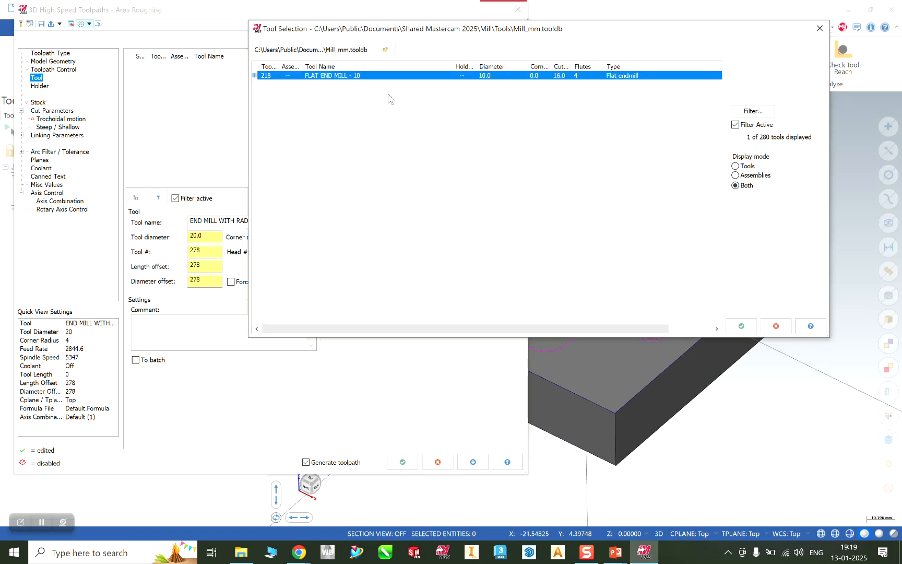
left_click(752, 321)
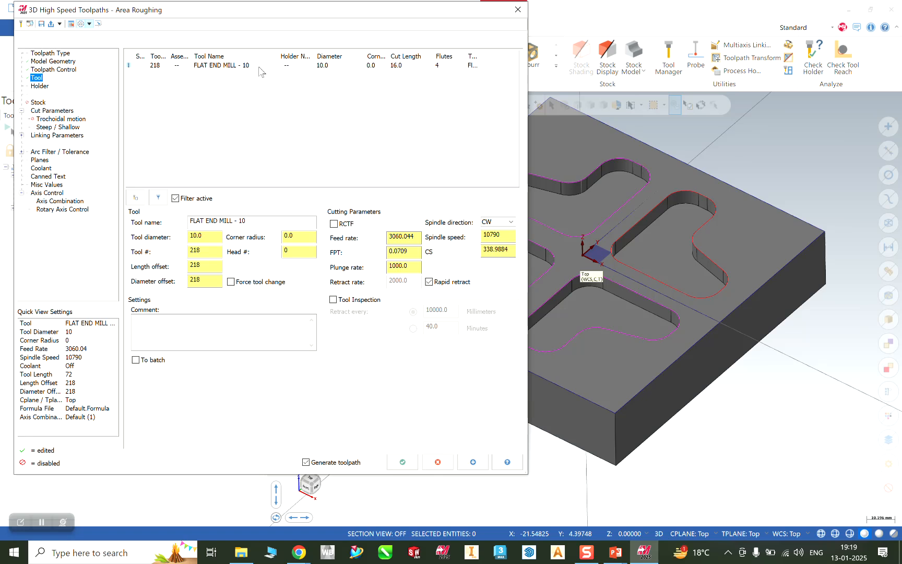
Set the tool's feed rate to 1200 and spindle speed to 4500.
double_click(411, 236)
type("1200")
key("Tab")
type("4")
left_click(488, 251)
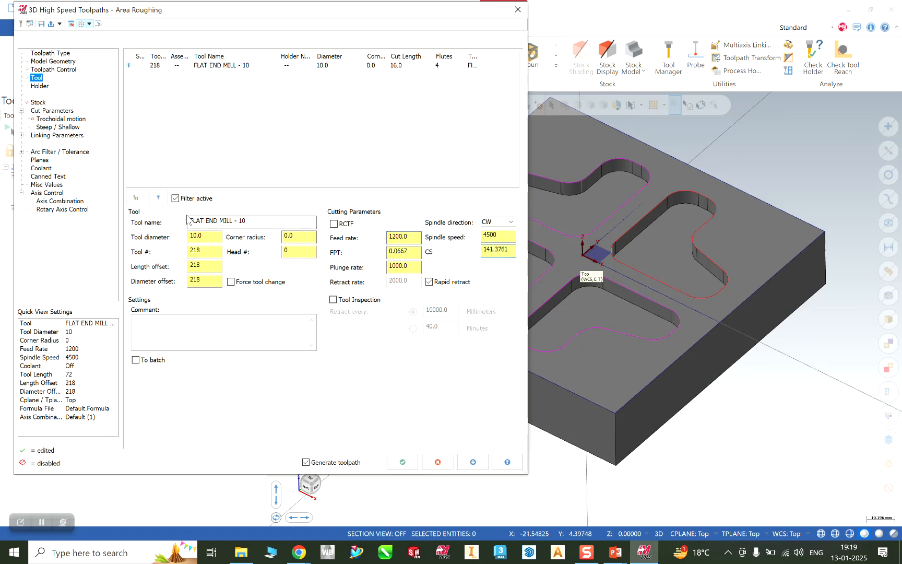
left_click(46, 111)
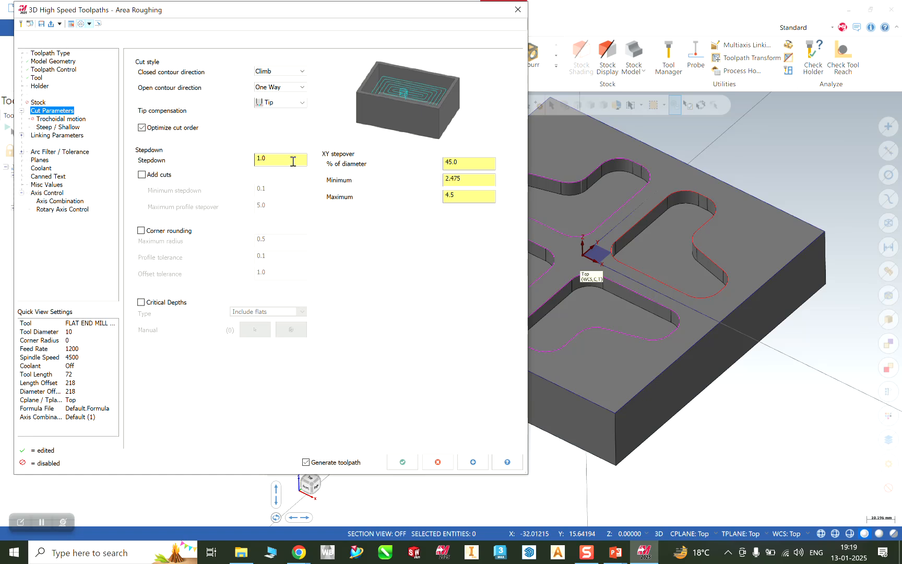
Keep trochoidal motion Off, then show Linking Parameters (clearance 50.0, part clearance 4.0).
left_click(461, 163)
left_click(61, 120)
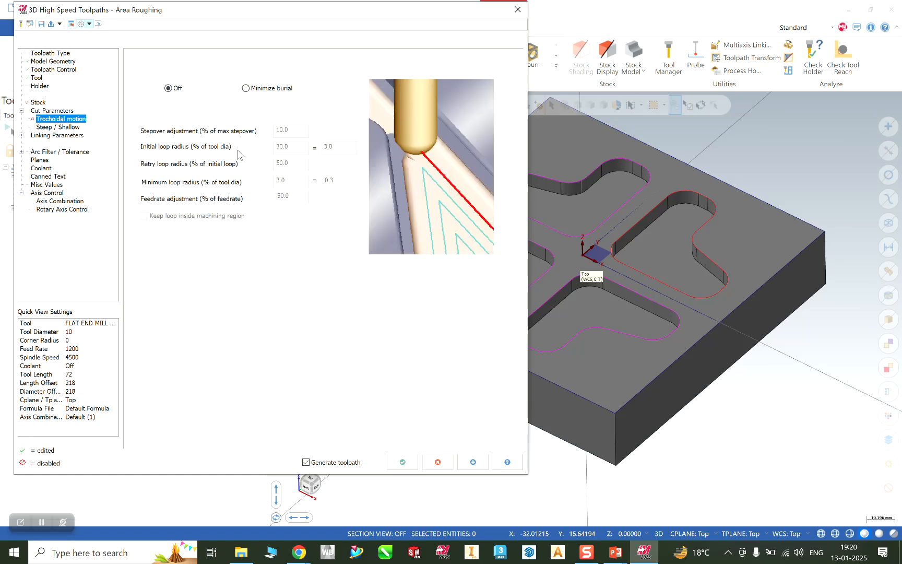
left_click(260, 92)
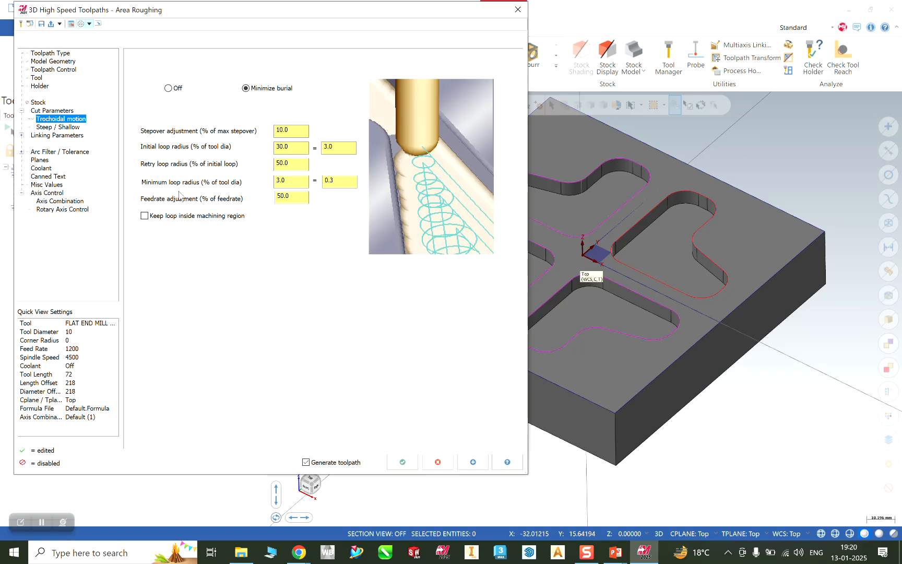
left_click(177, 90)
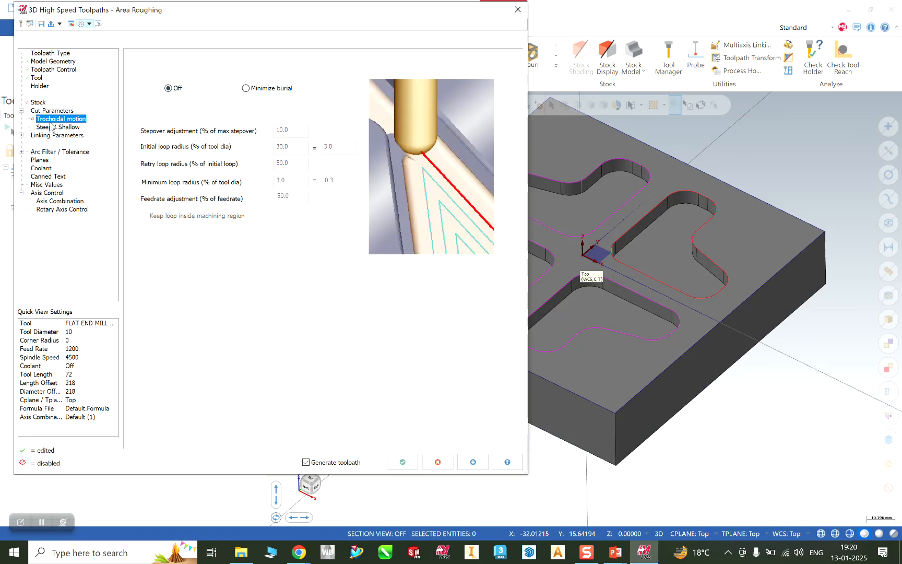
left_click(55, 136)
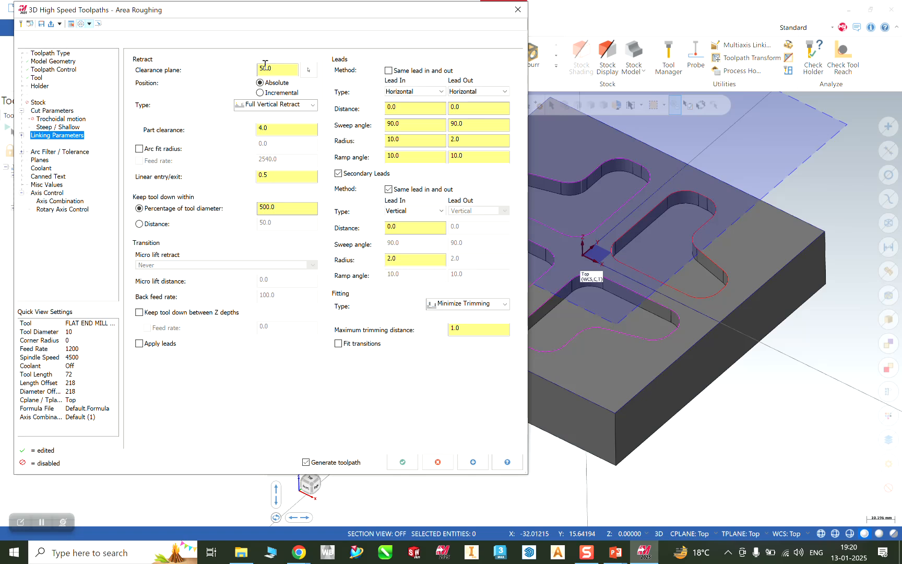
left_click_drag(276, 69, 260, 68)
type("25")
left_click(284, 131)
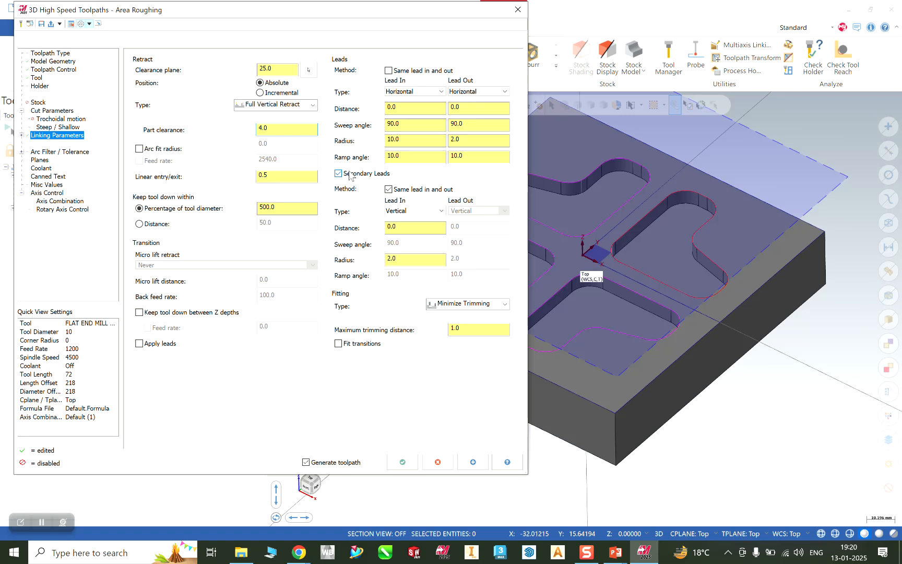
mouse_move(811, 403)
middle_mouse_down()
mouse_move(825, 396)
mouse_move(812, 402)
middle_mouse_up()
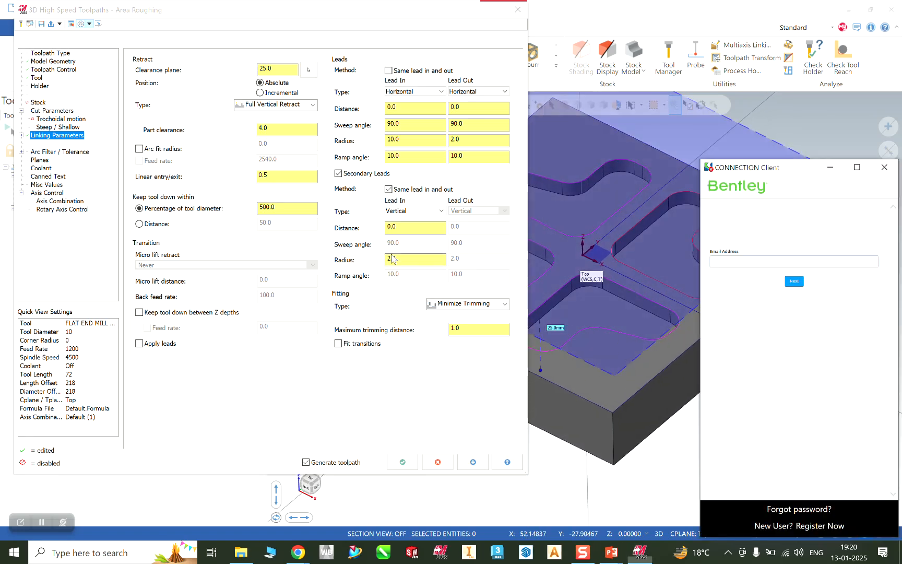
left_click(884, 167)
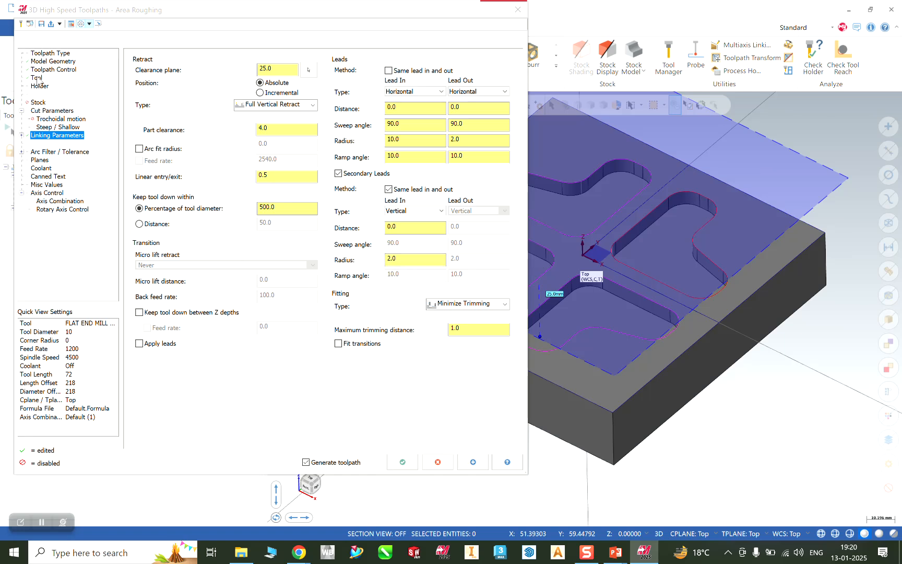
left_click(41, 112)
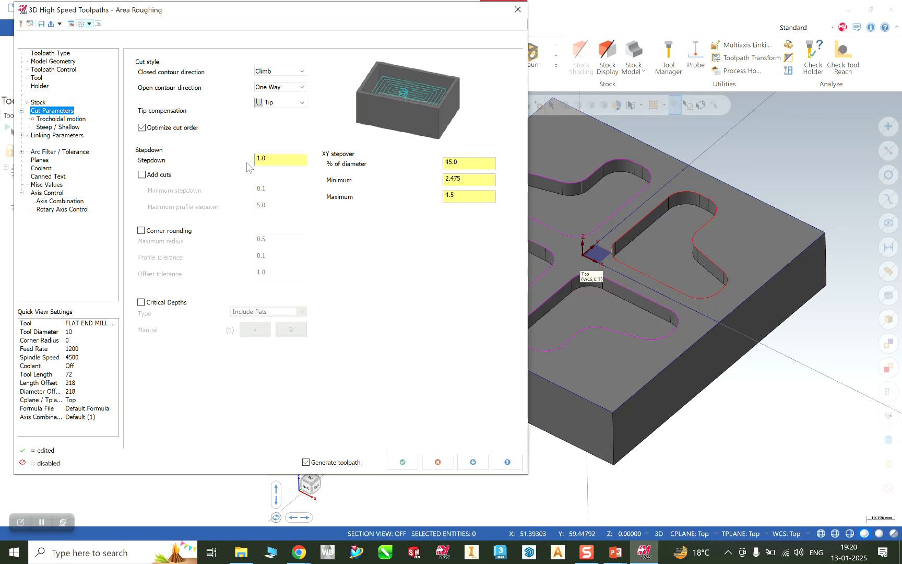
left_click(54, 128)
left_click(51, 137)
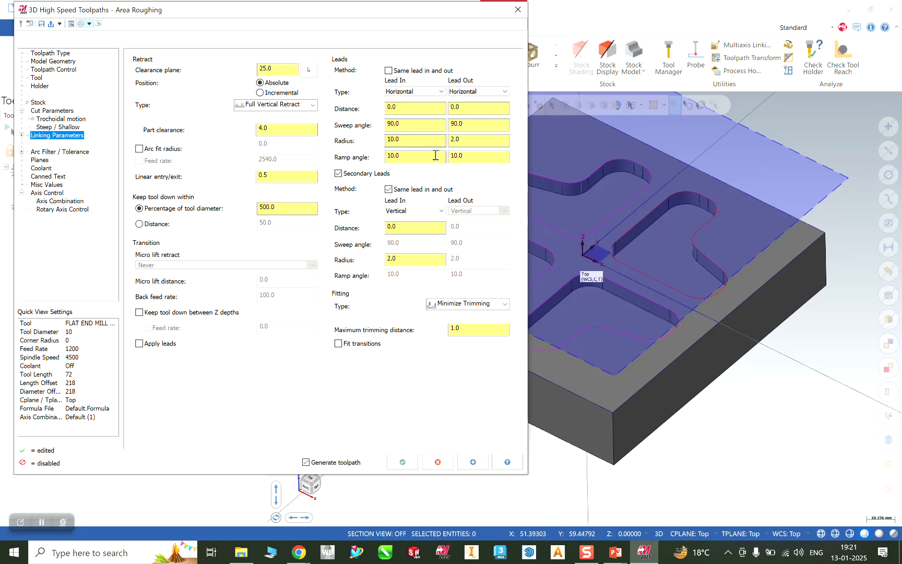
Generate the Area Roughing toolpath and orbit the view to inspect it in the pockets.
left_click(402, 462)
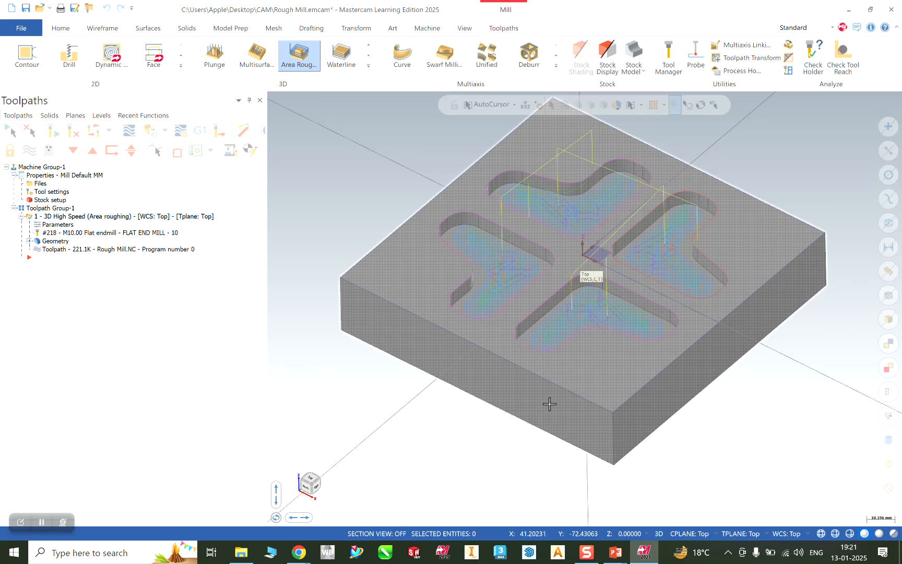
middle_click_drag(739, 443, 766, 455)
middle_click_drag(730, 430, 797, 433)
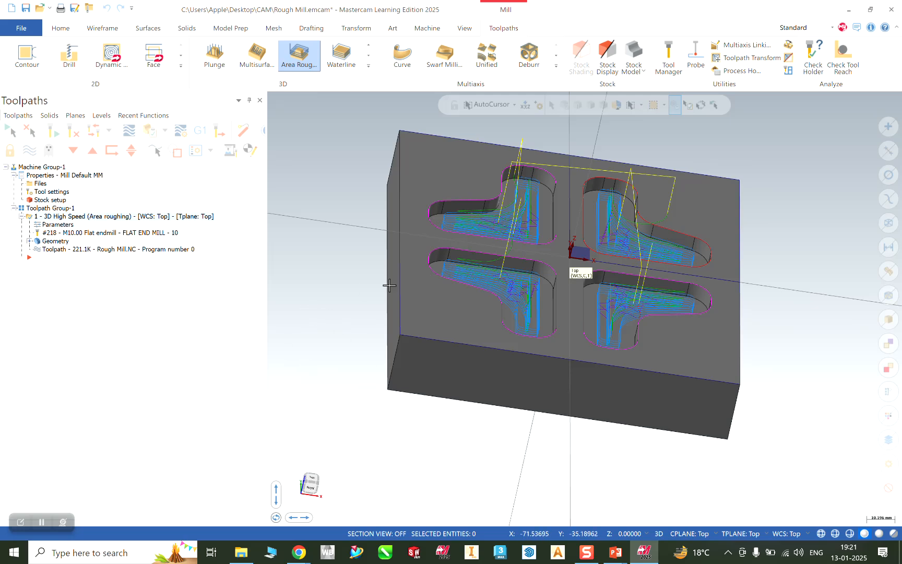
middle_click_drag(397, 428, 379, 427)
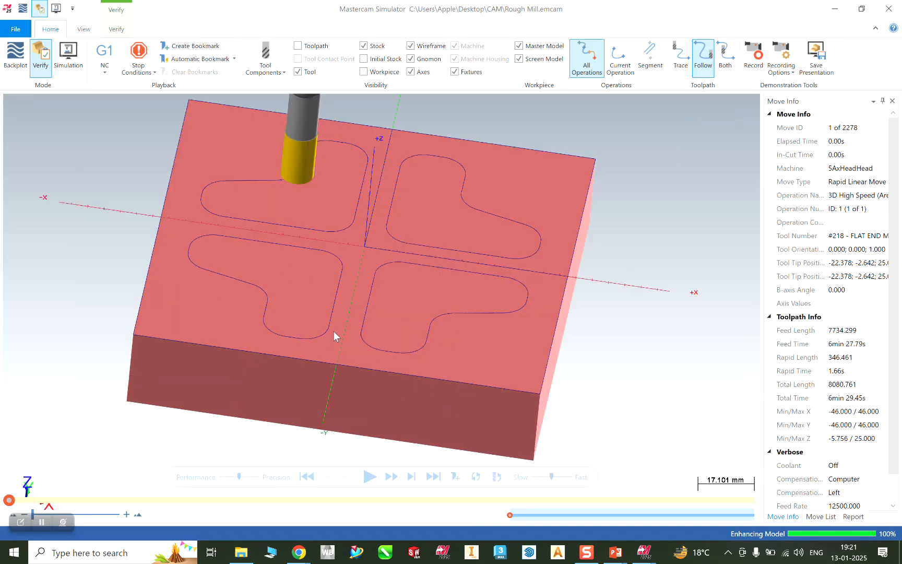
Play the Verify simulation through all 2278 moves, inspect the cut pockets, and close the Simulator.
left_click(369, 476)
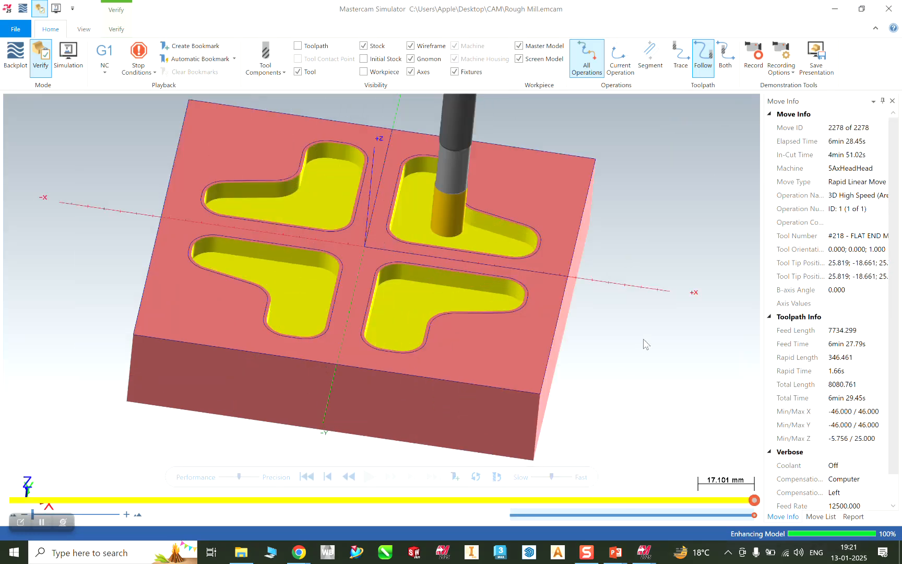
mouse_move(592, 254)
middle_mouse_down()
mouse_move(579, 269)
mouse_move(588, 258)
middle_mouse_up()
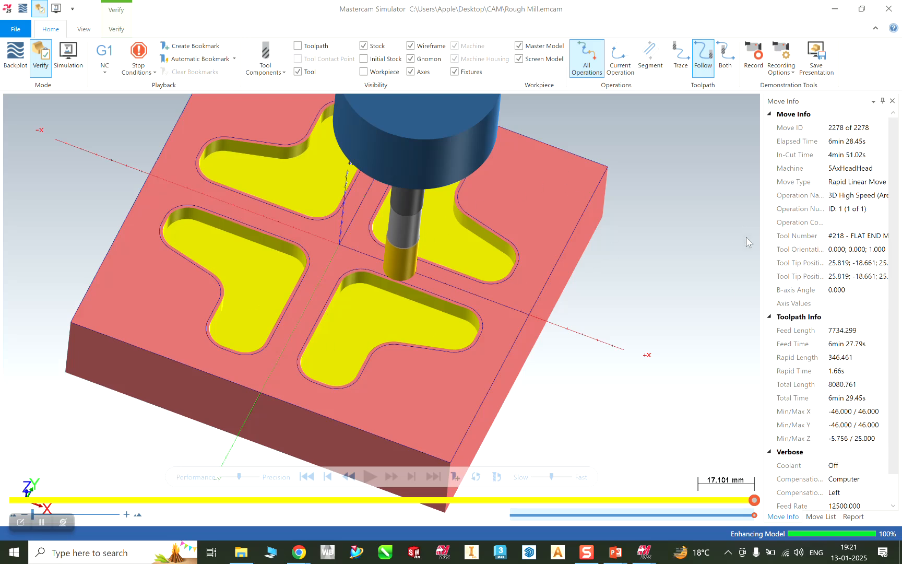
left_click(893, 9)
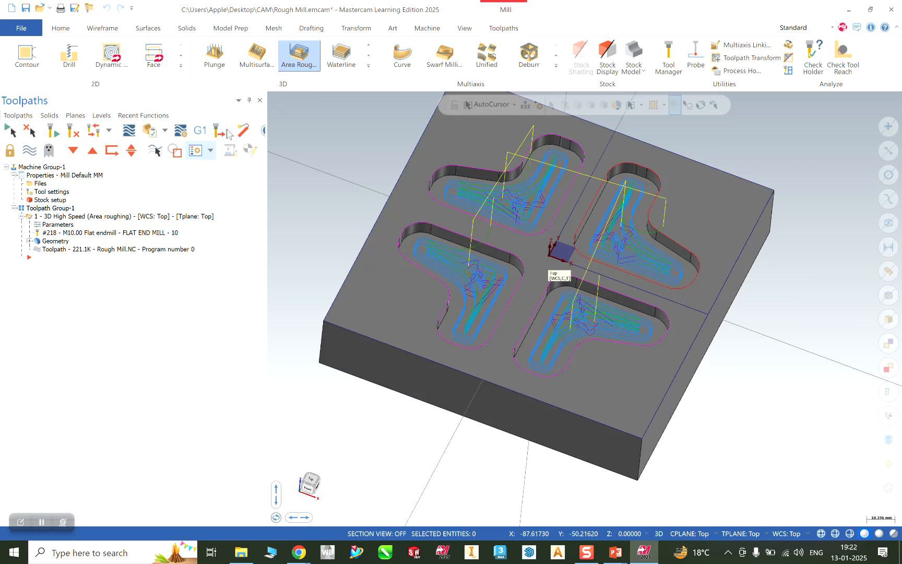
Attempt to post the toolpath to NC code and dismiss the Learning Edition error.
left_click(200, 131)
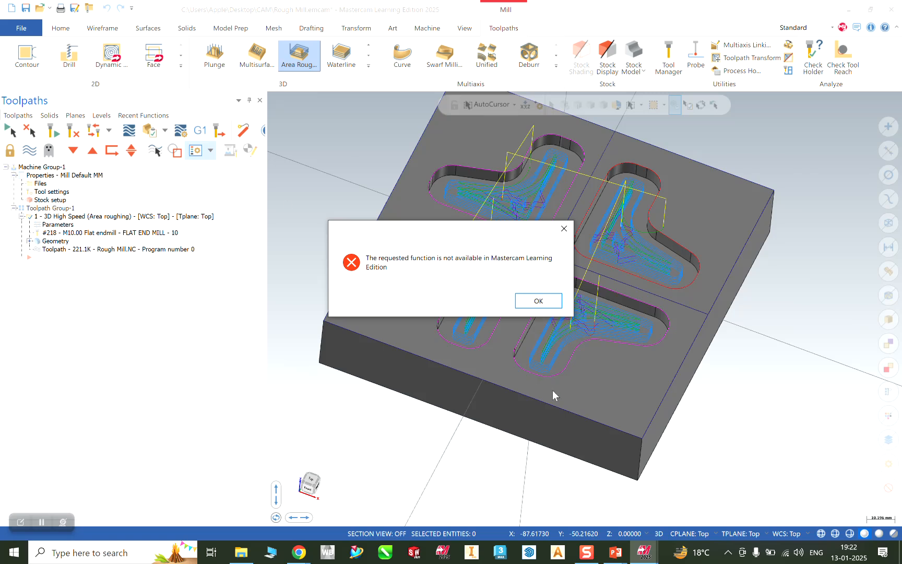
left_click(564, 228)
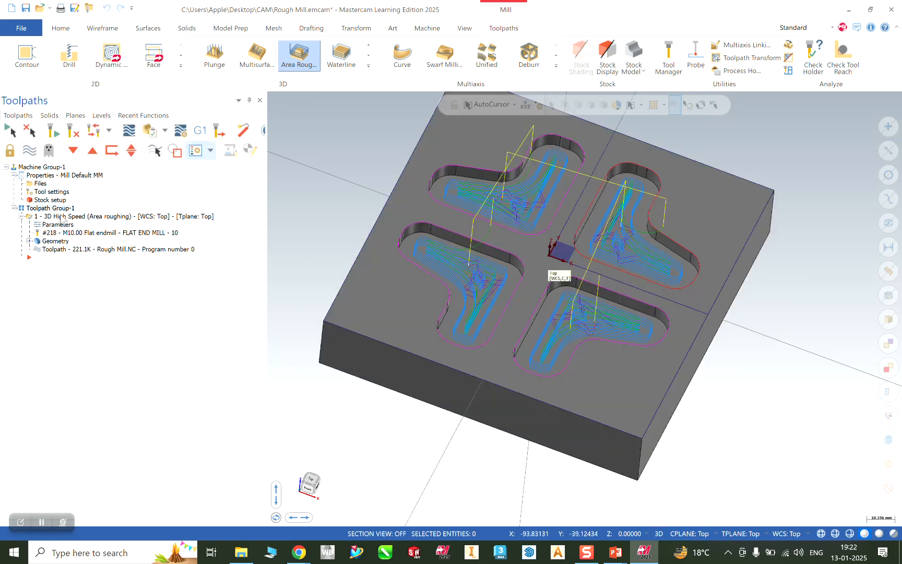
left_click(644, 555)
left_click(644, 554)
Retry posting, dismiss the error again, then minimize Mastercam to the desktop.
left_click(201, 132)
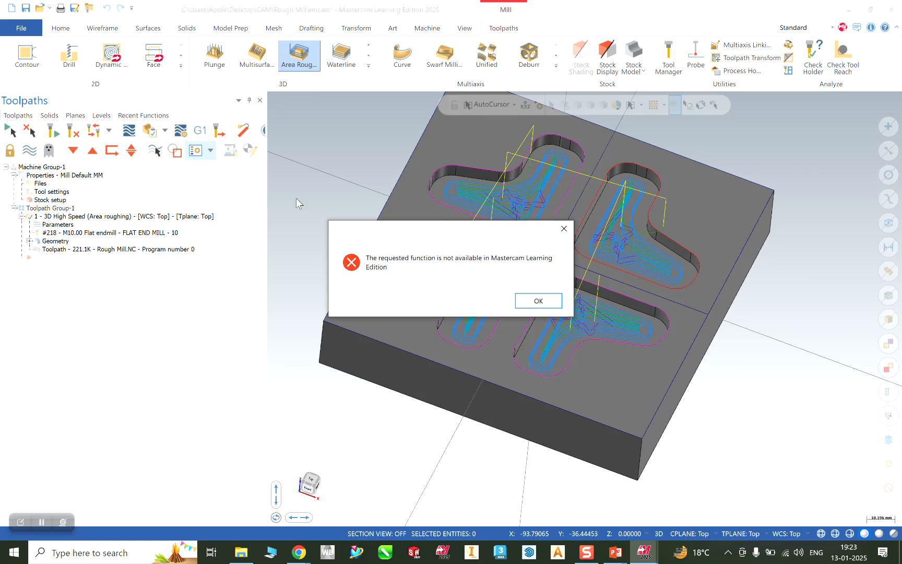
left_click(535, 305)
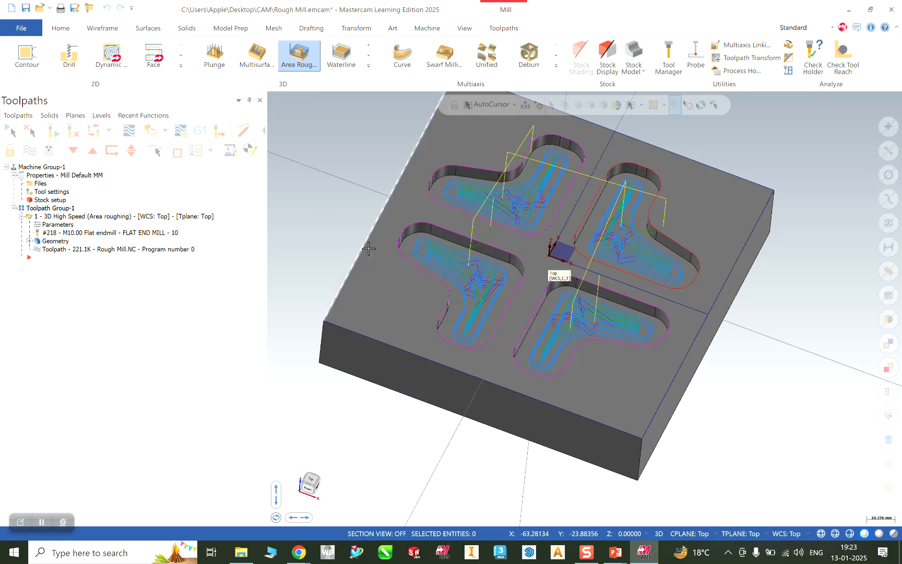
mouse_move(703, 299)
middle_mouse_down()
mouse_move(715, 368)
mouse_move(709, 397)
mouse_move(735, 304)
mouse_move(708, 310)
mouse_move(735, 339)
mouse_move(757, 294)
middle_mouse_up()
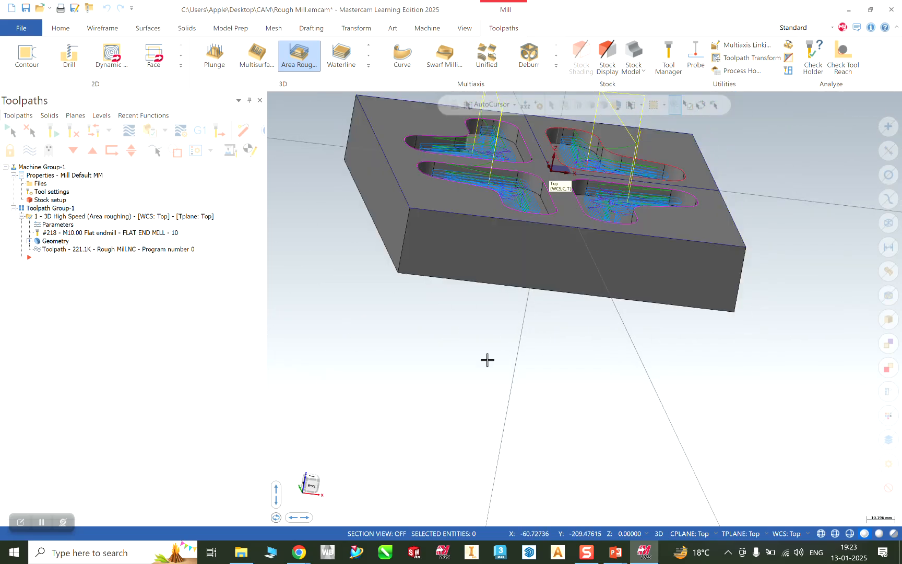
left_click(850, 11)
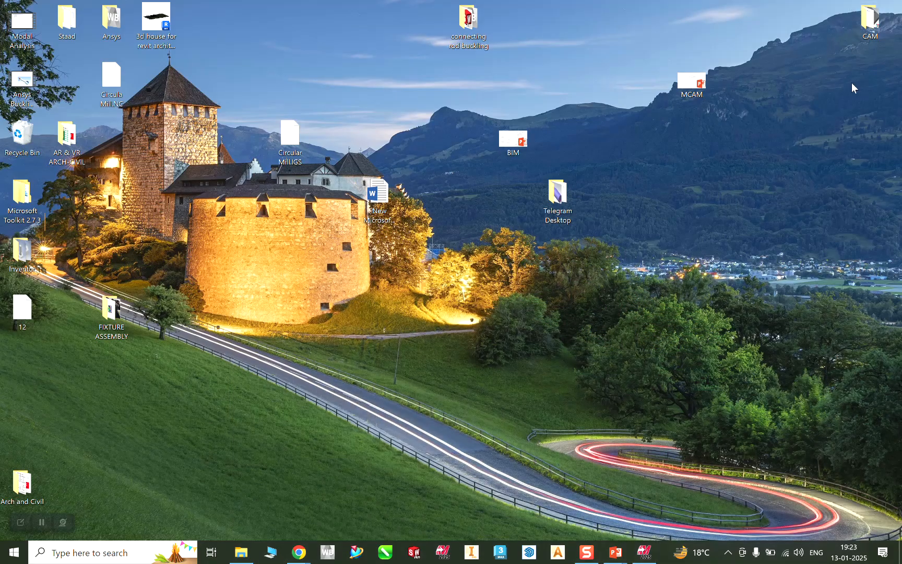
Copy the plate drawing picture on slide 4 of the MCAM presentation.
left_click(615, 552)
right_click(596, 360)
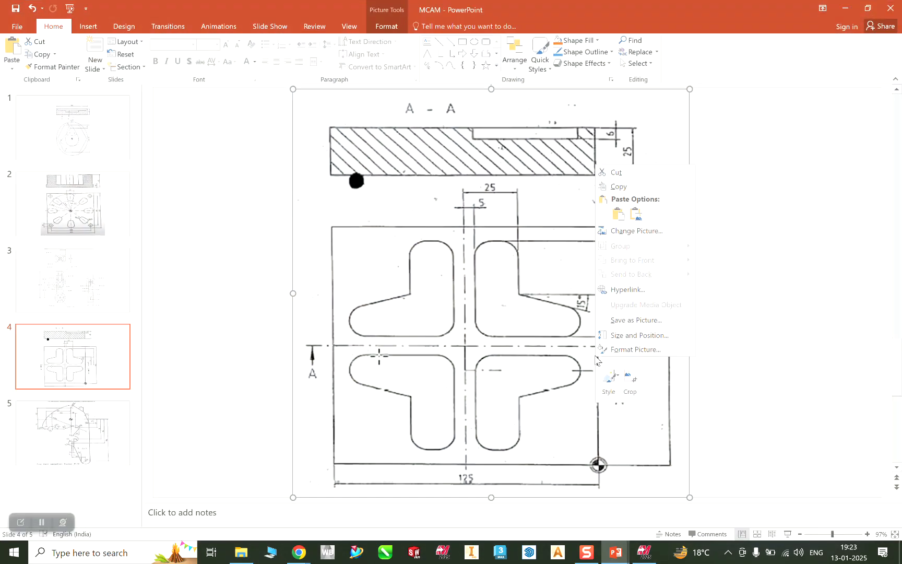
left_click(625, 187)
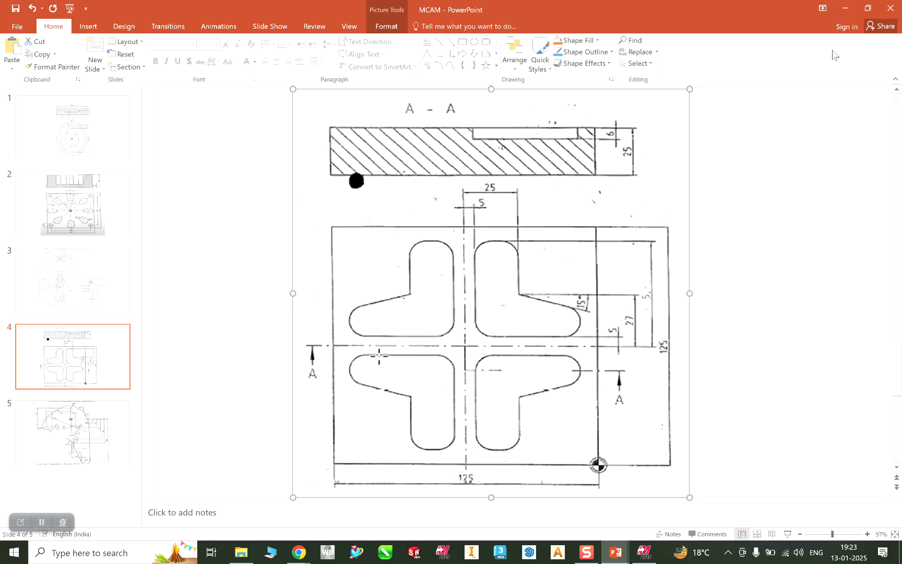
Minimize PowerPoint and bring the Google Meet window forward from Chrome.
left_click(845, 8)
mouse_move(299, 552)
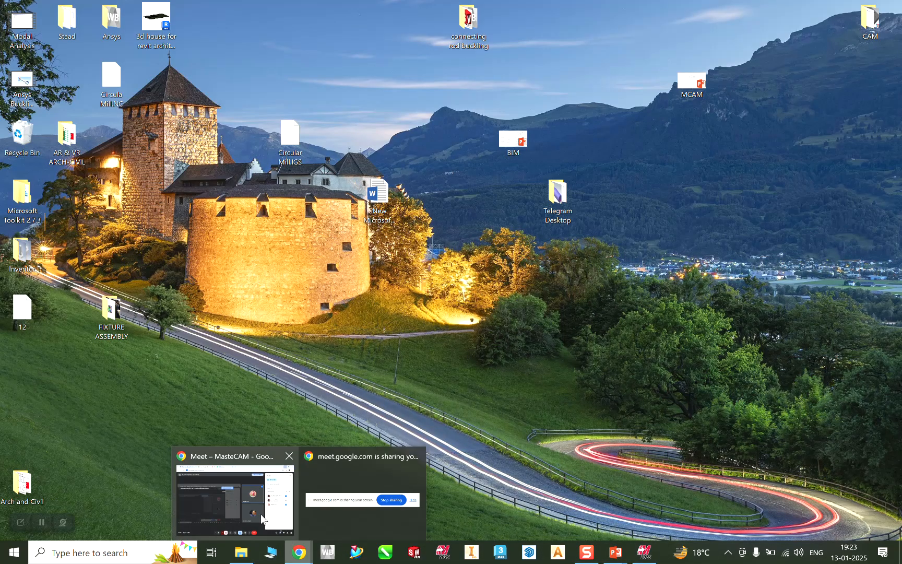
left_click(261, 513)
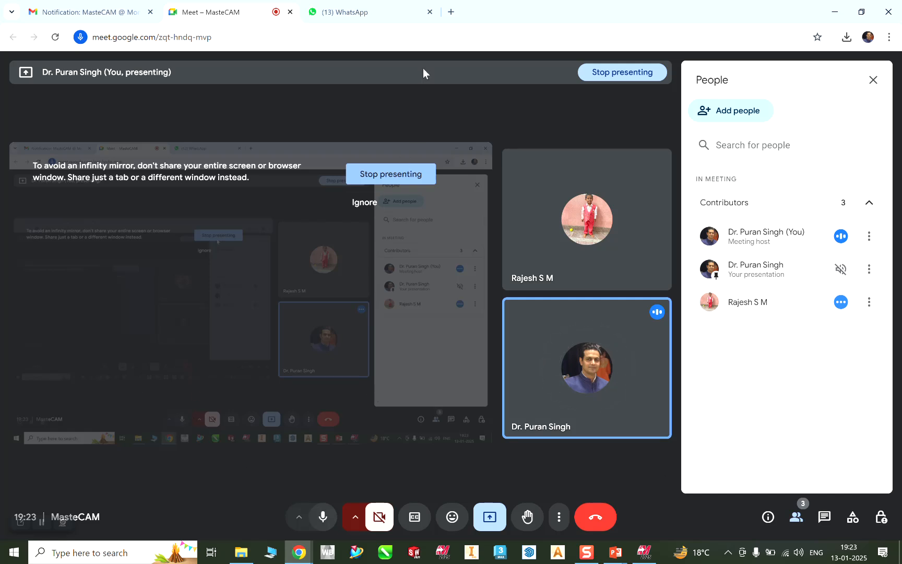
Bring up WhatsApp Web in Chrome and scroll up and down the Chats list to the students' group notice.
left_click(345, 12)
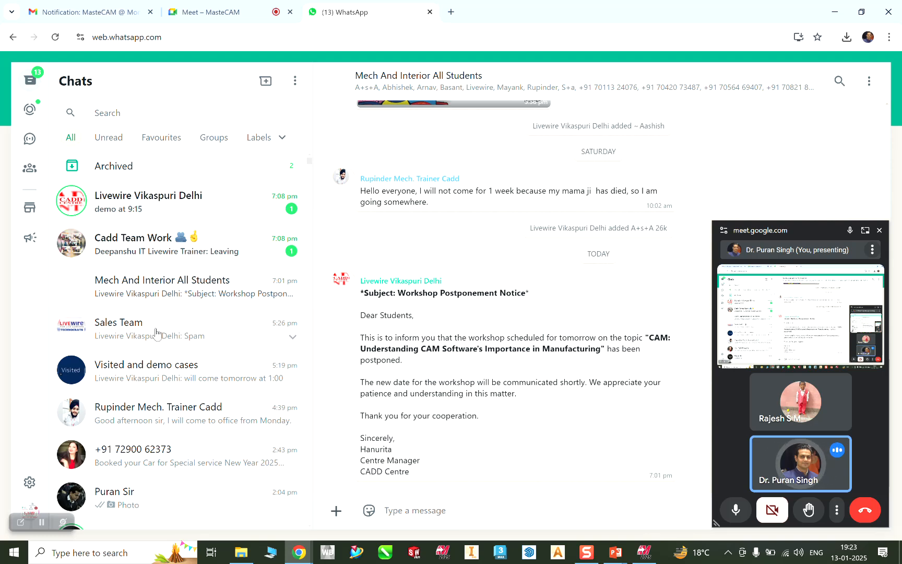
scroll(156, 398, "down", 7)
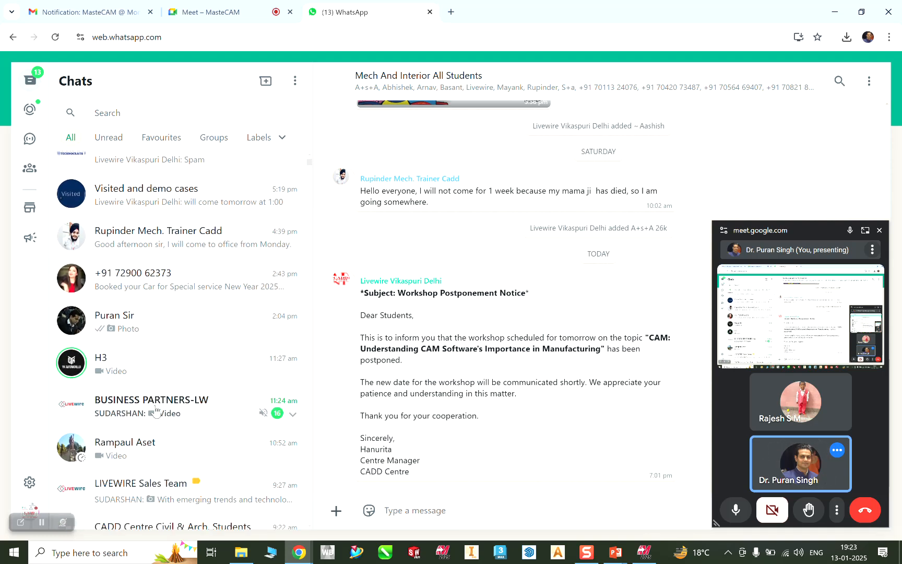
scroll(155, 410, "down", 1)
scroll(156, 408, "down", 5)
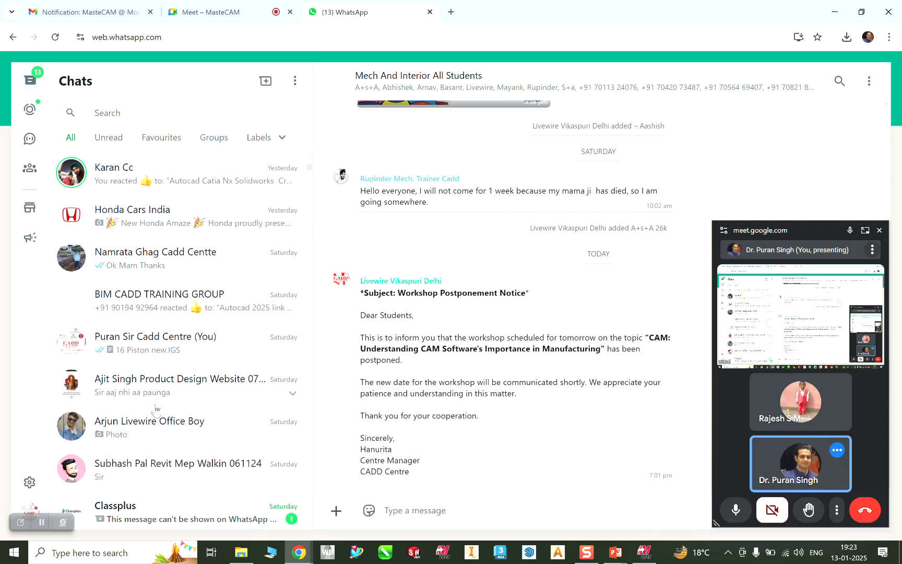
scroll(156, 409, "down", 4)
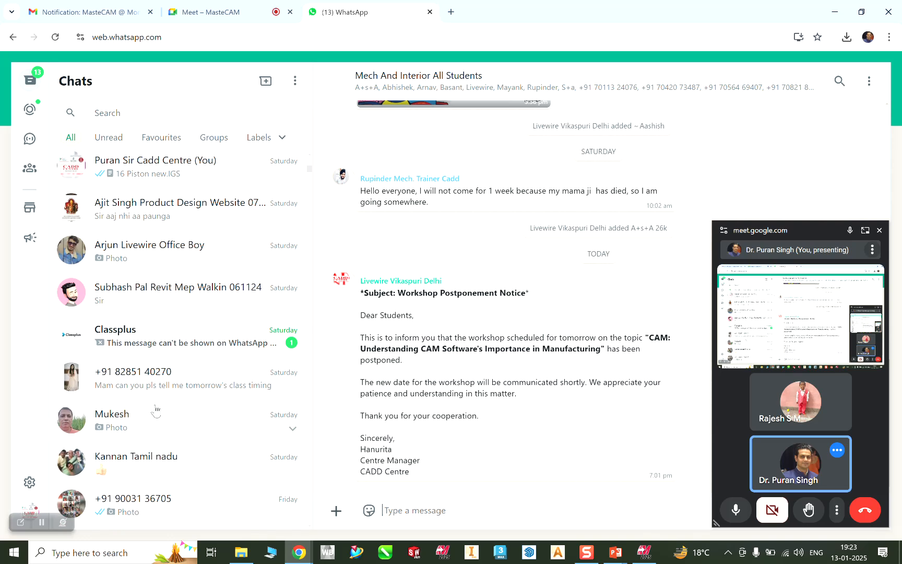
scroll(160, 371, "up", 10)
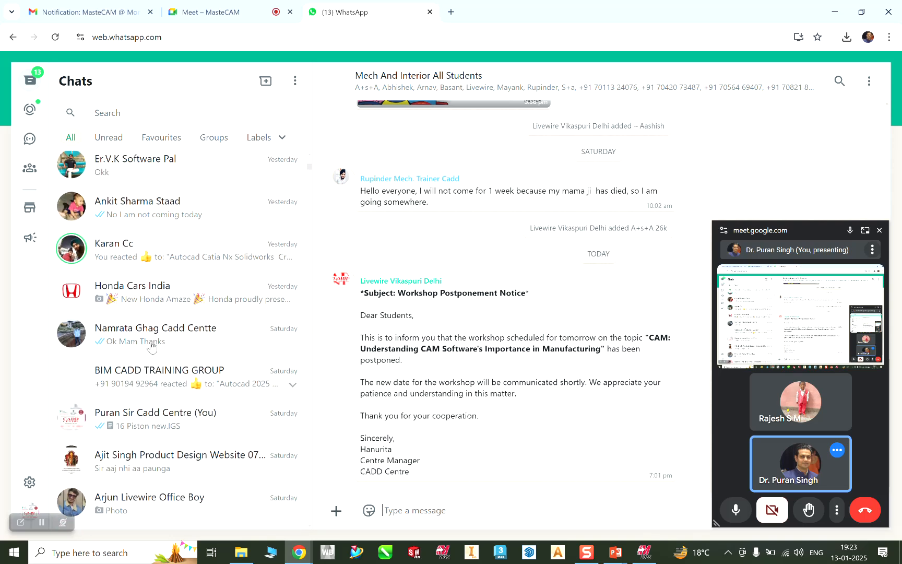
scroll(152, 345, "up", 5)
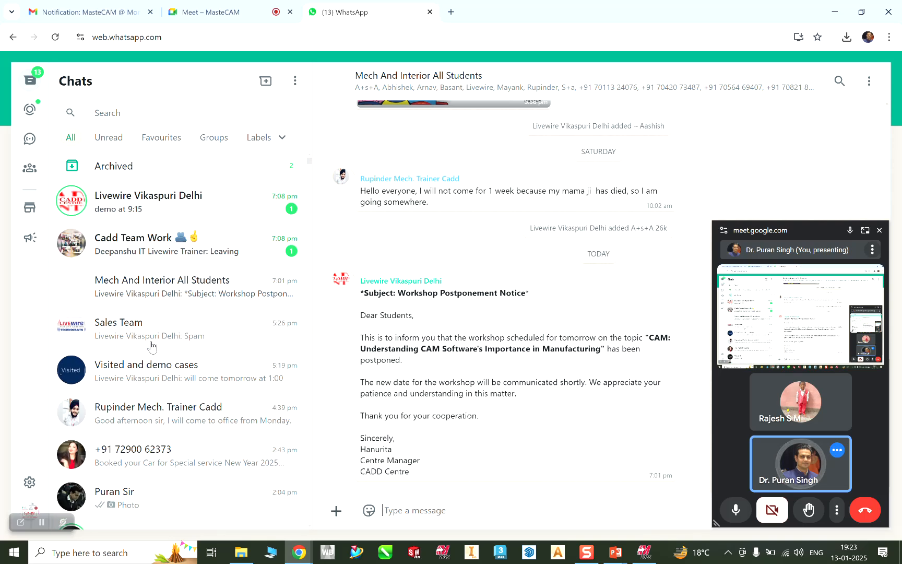
scroll(173, 397, "down", 10)
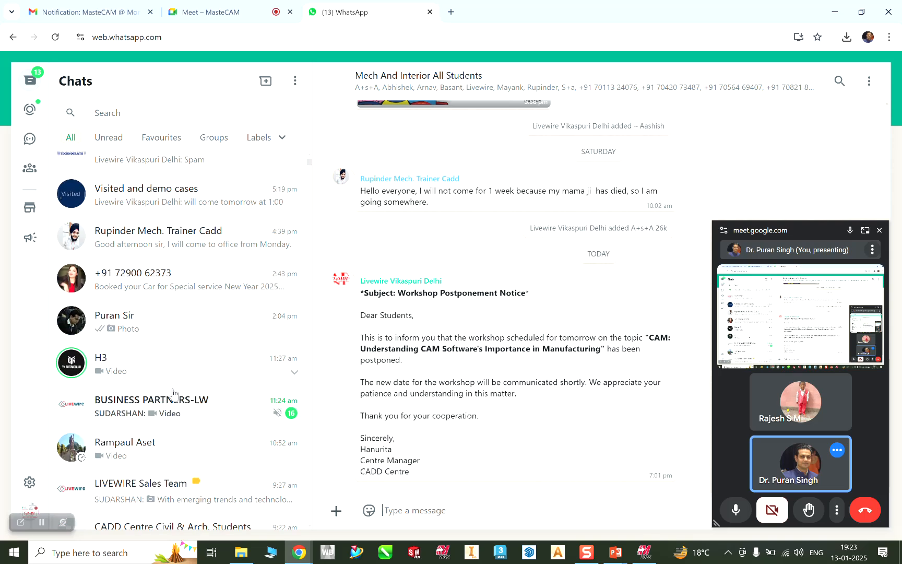